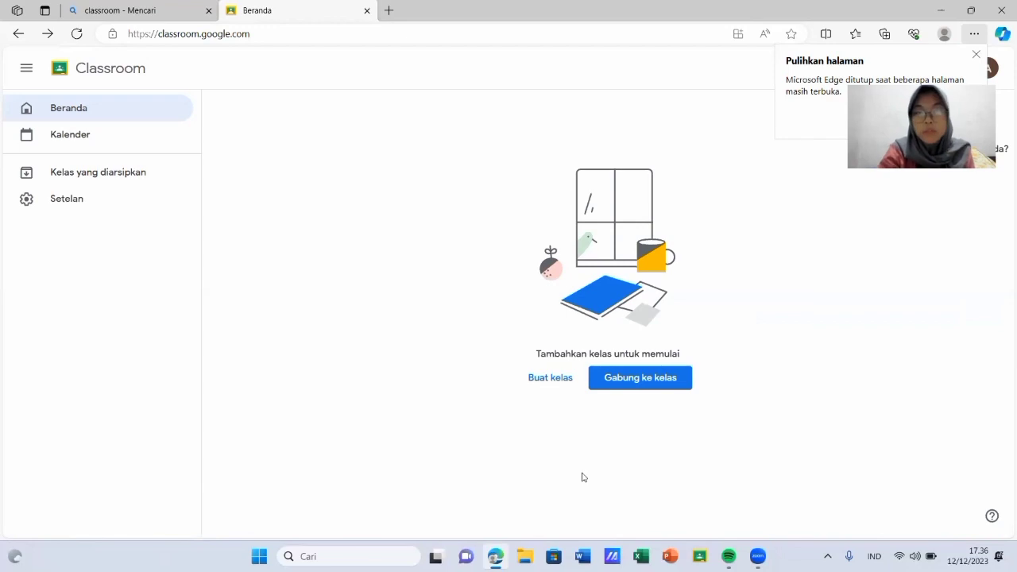
Start creating a class and accept the notice confirming that Classroom is not being used at a school with students.
{"action": "left_click", "coordinate": [559, 379]}
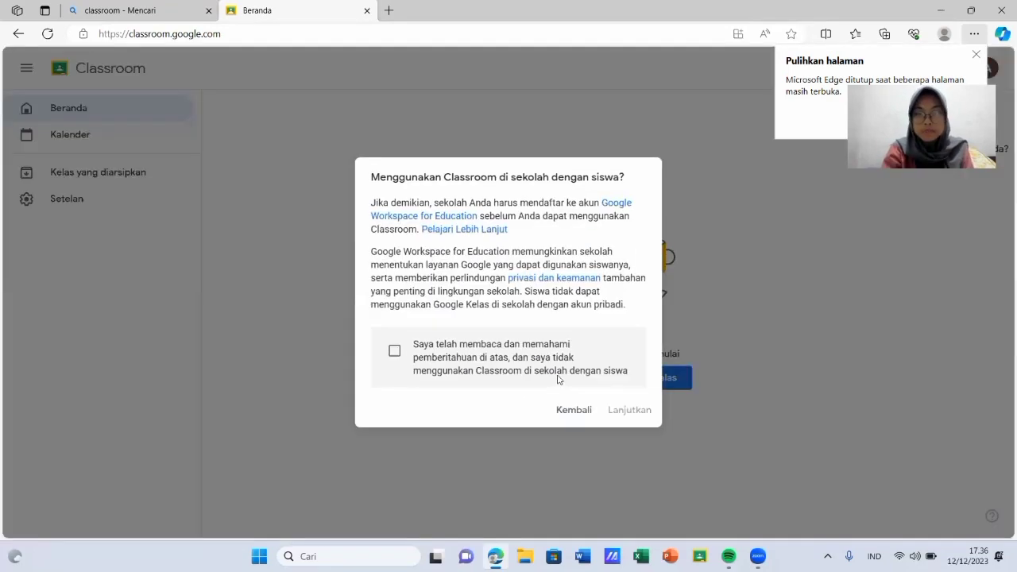
{"action": "left_click", "coordinate": [397, 352]}
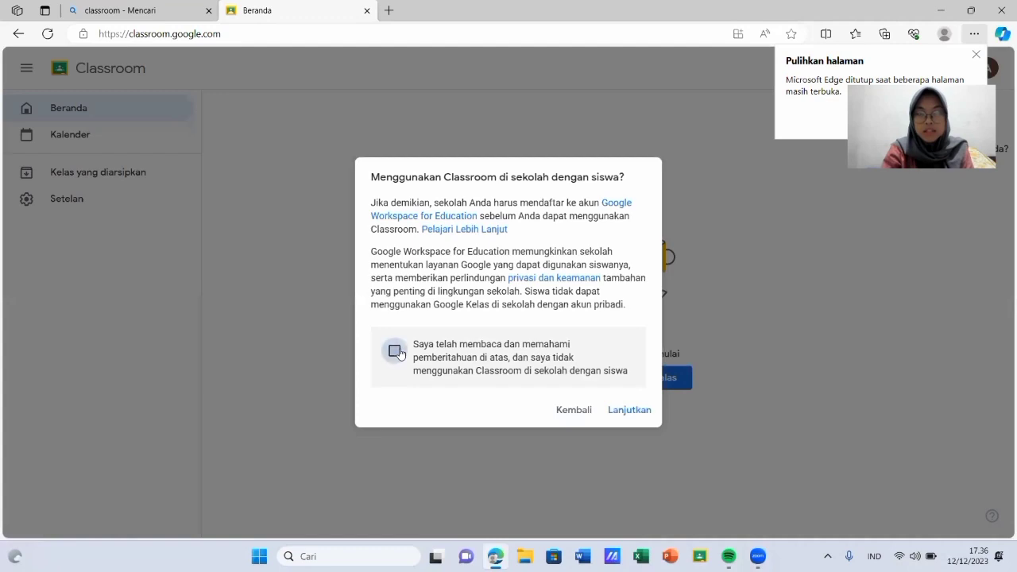
{"action": "left_click", "coordinate": [633, 413]}
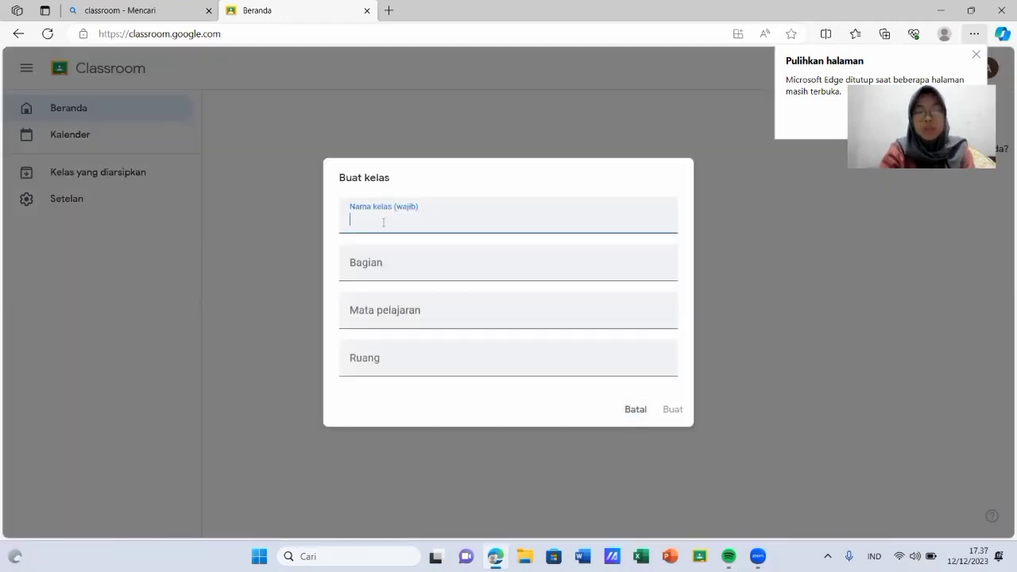
Create the class XII IPA 1 with section Trigonometri, subject Matematika and room GEDUNG A.
{"action": "type", "text": "XII IPA 1"}
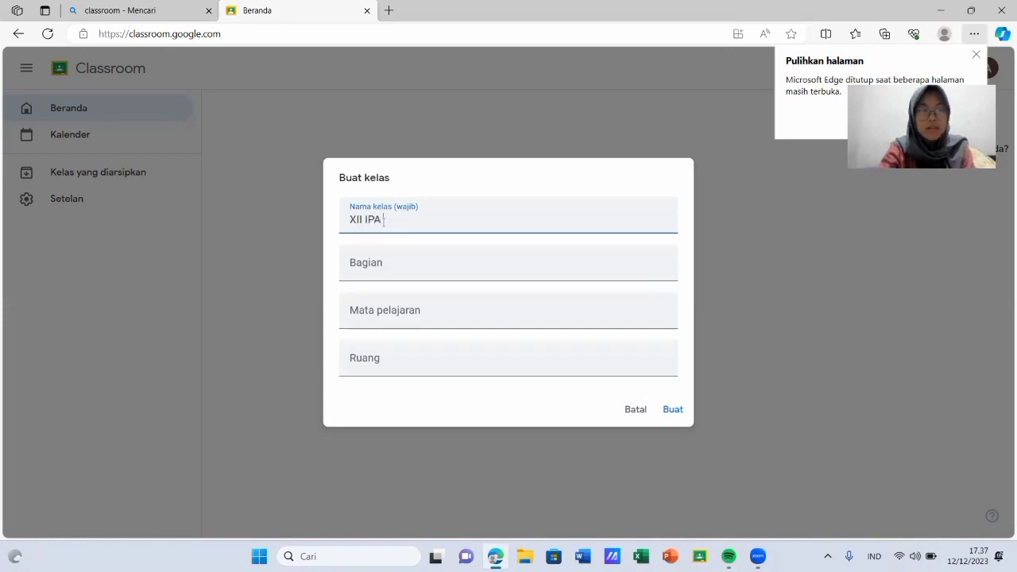
{"action": "left_click", "coordinate": [379, 268]}
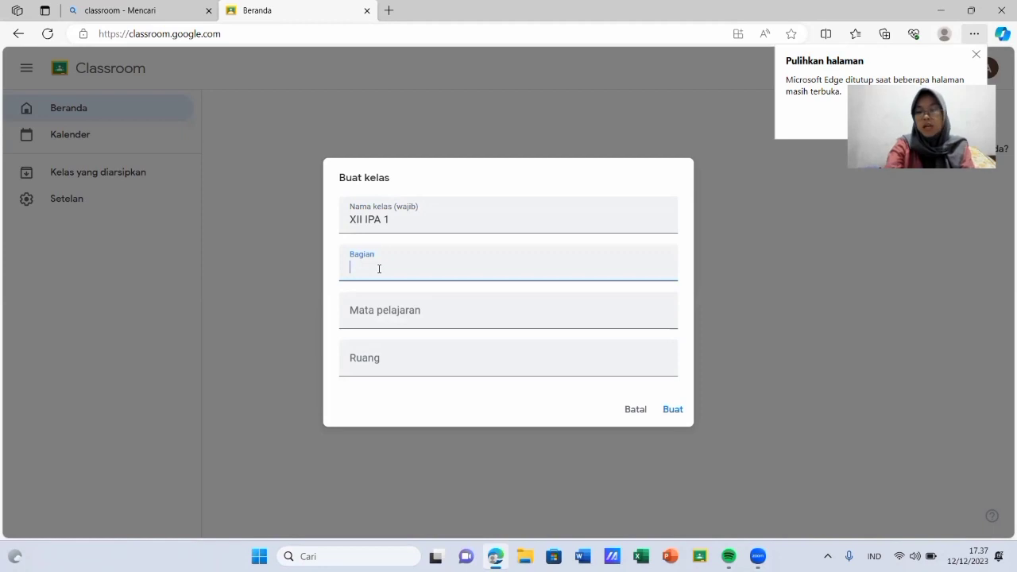
{"action": "type", "text": "Trigo"}
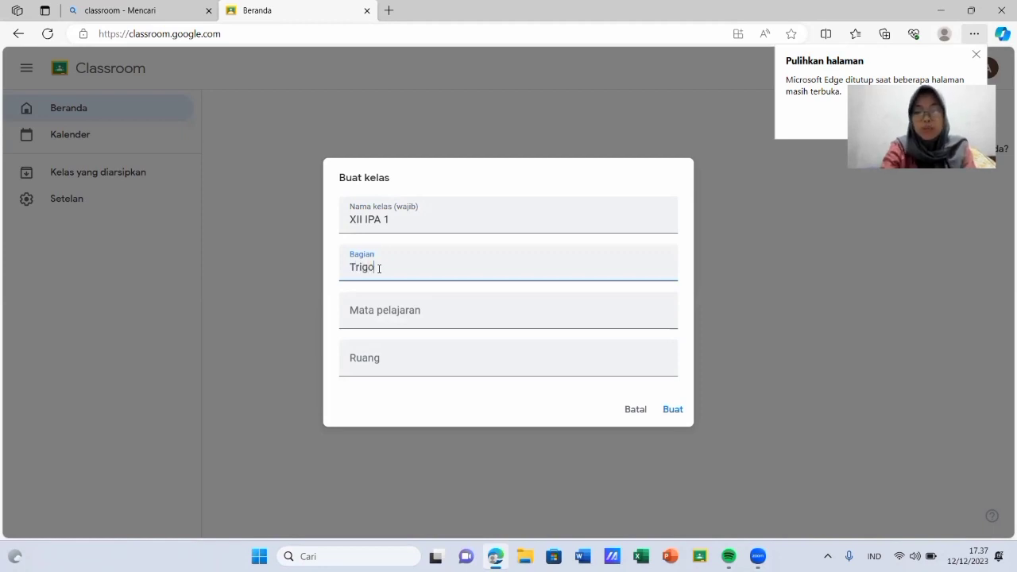
{"action": "type", "text": "nometri"}
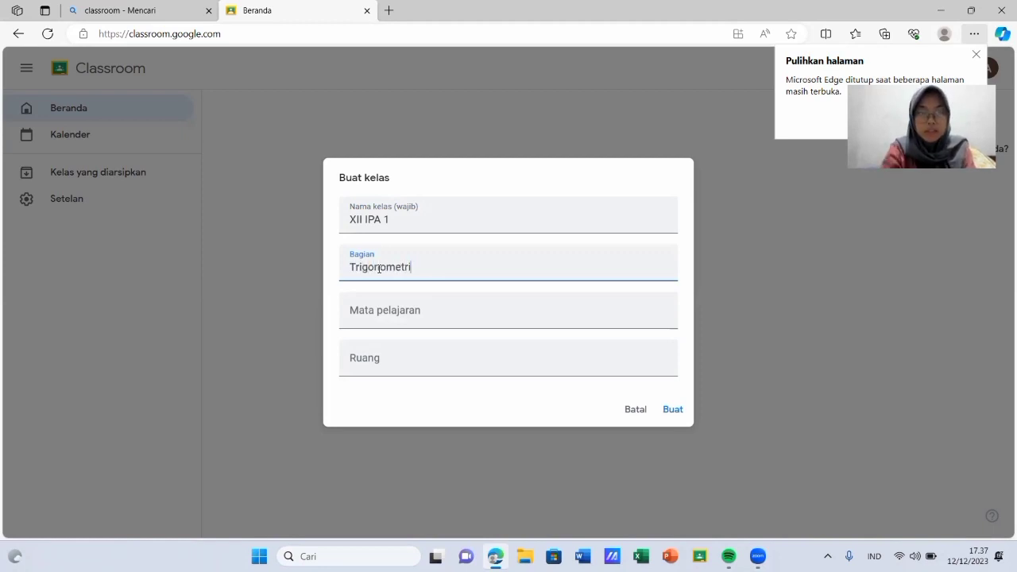
{"action": "left_click", "coordinate": [385, 312]}
{"action": "type", "text": "Matematika"}
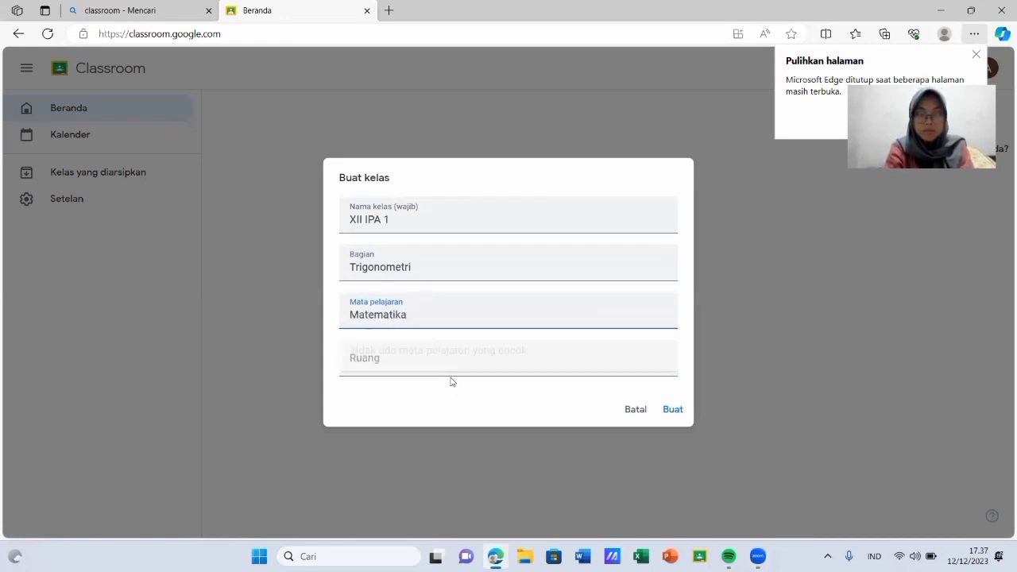
{"action": "left_click", "coordinate": [385, 366]}
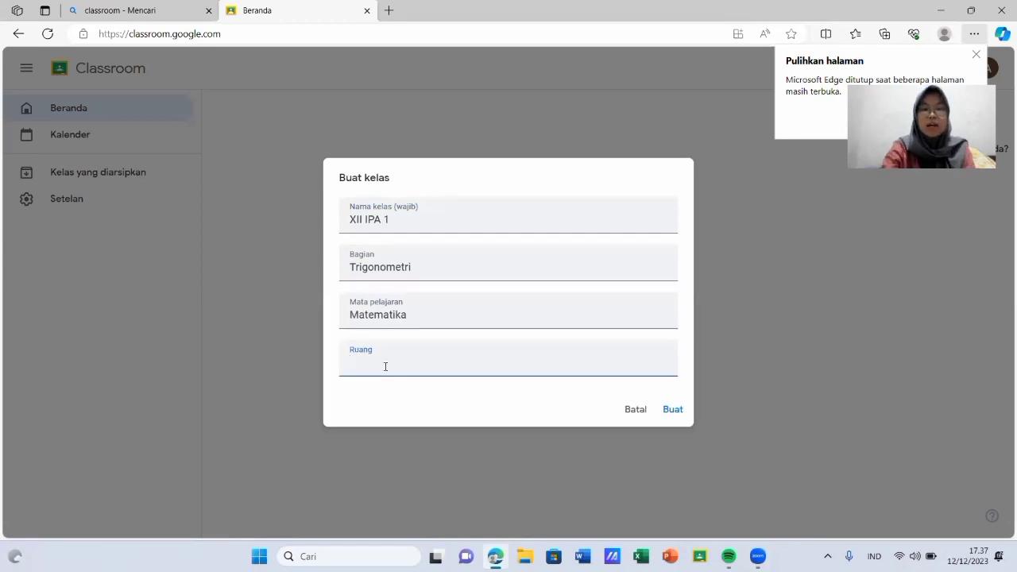
{"action": "type", "text": "GEDUNG A"}
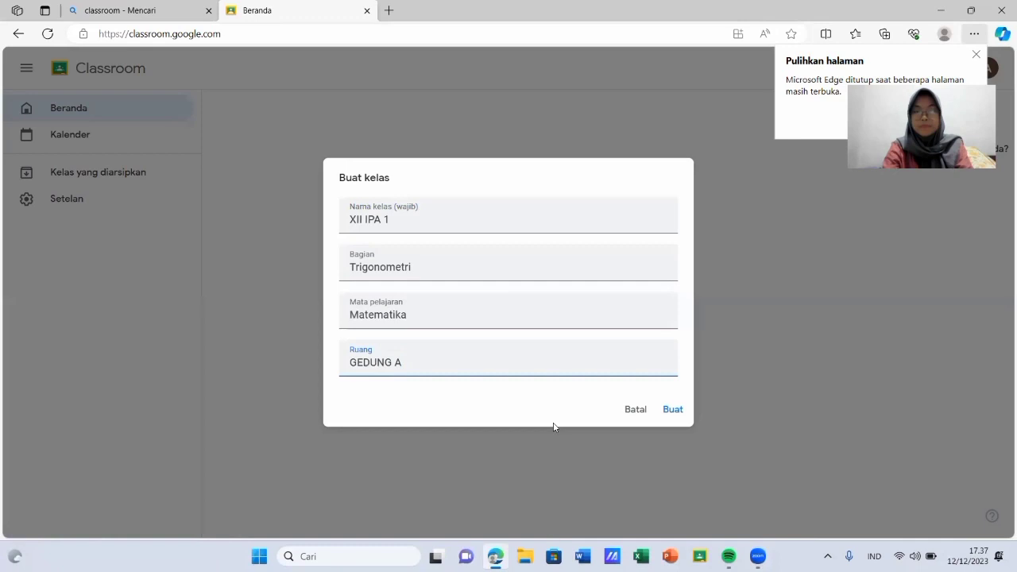
{"action": "left_click", "coordinate": [671, 410]}
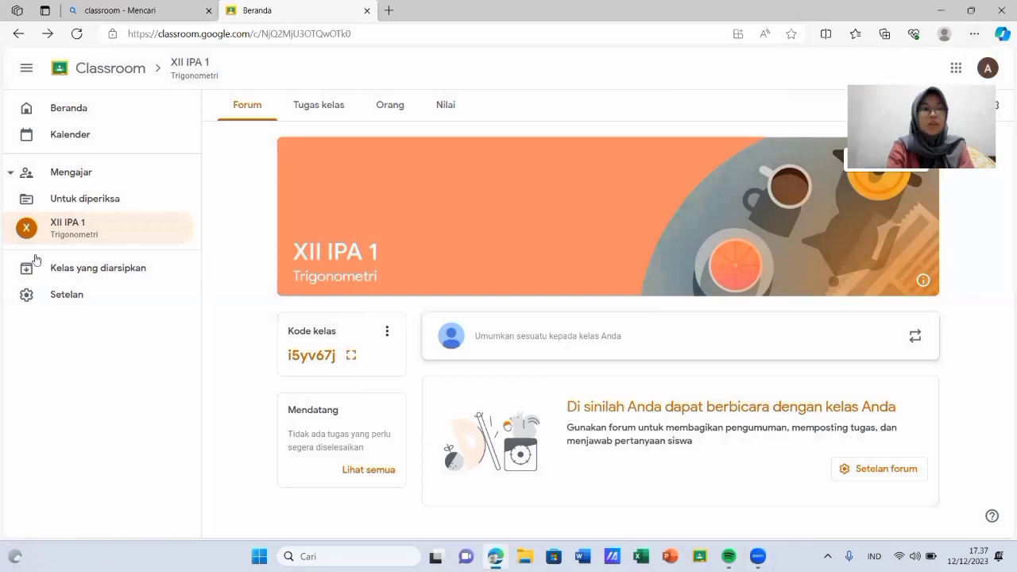
Reopen the XII IPA 1 class from the home page and look through its classwork creation options, people and grades pages.
{"action": "left_click", "coordinate": [55, 110]}
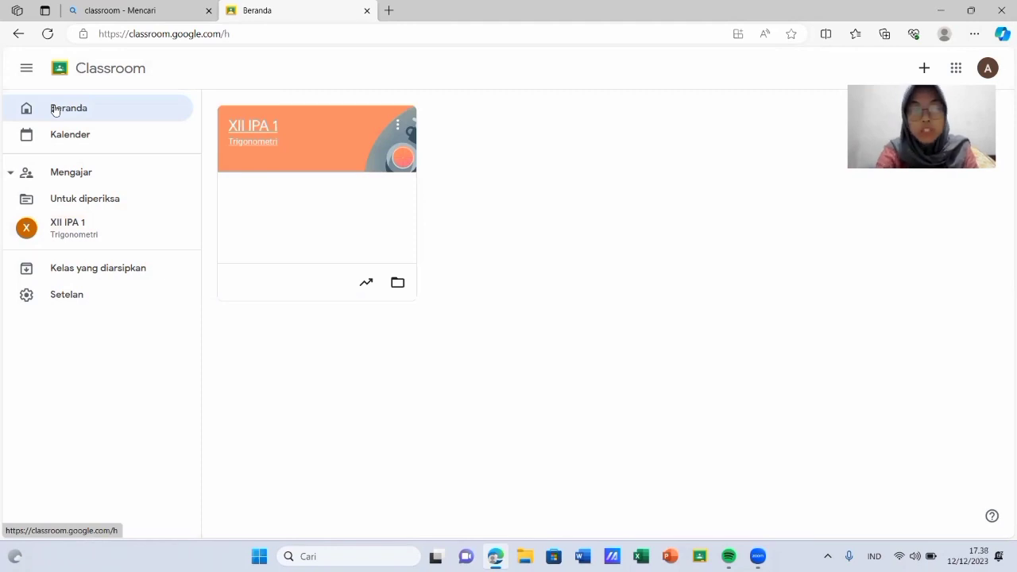
{"action": "left_click", "coordinate": [322, 162]}
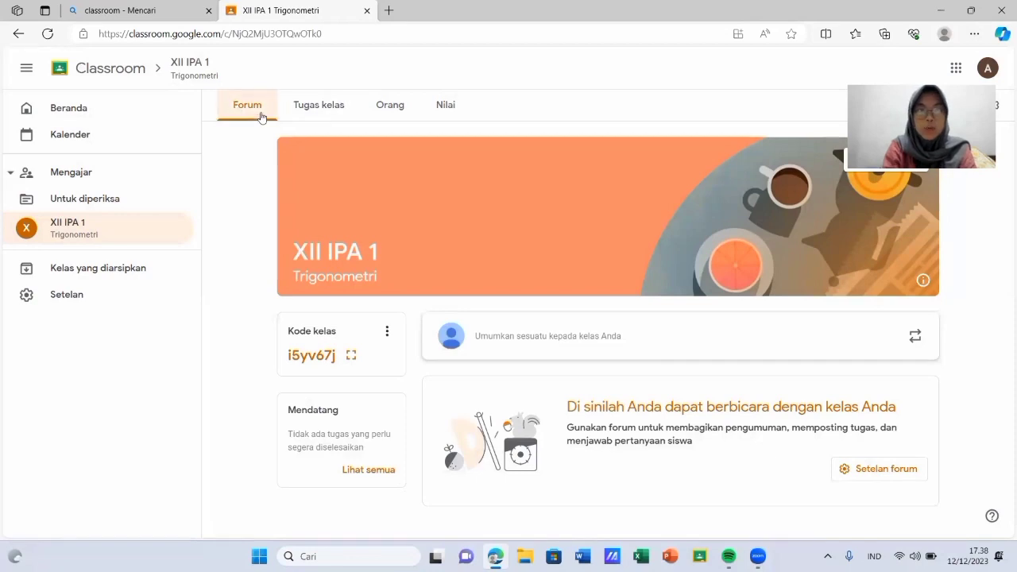
{"action": "scroll", "coordinate": [424, 208], "scroll_direction": "down", "scroll_amount": 1}
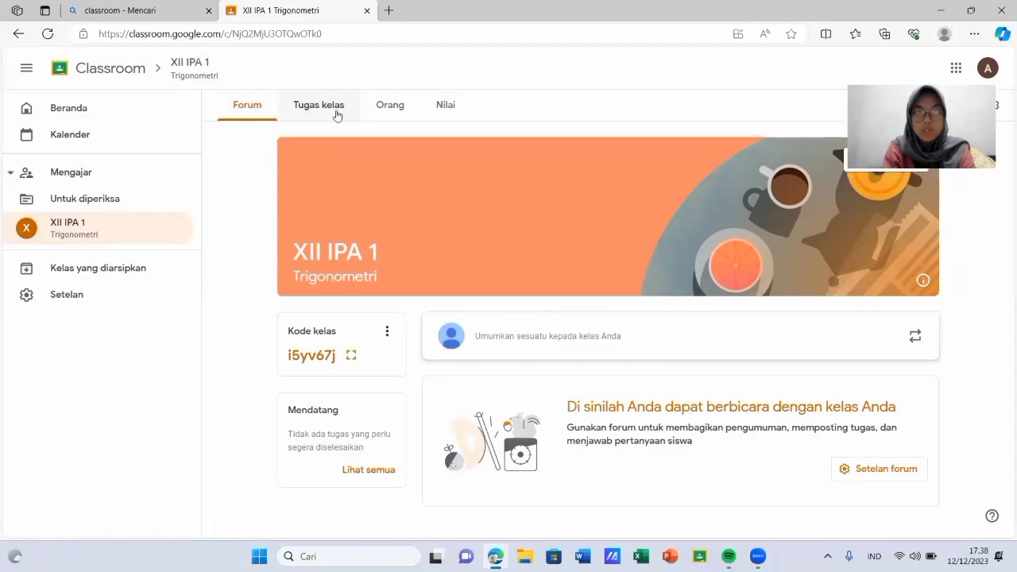
{"action": "left_click", "coordinate": [335, 111]}
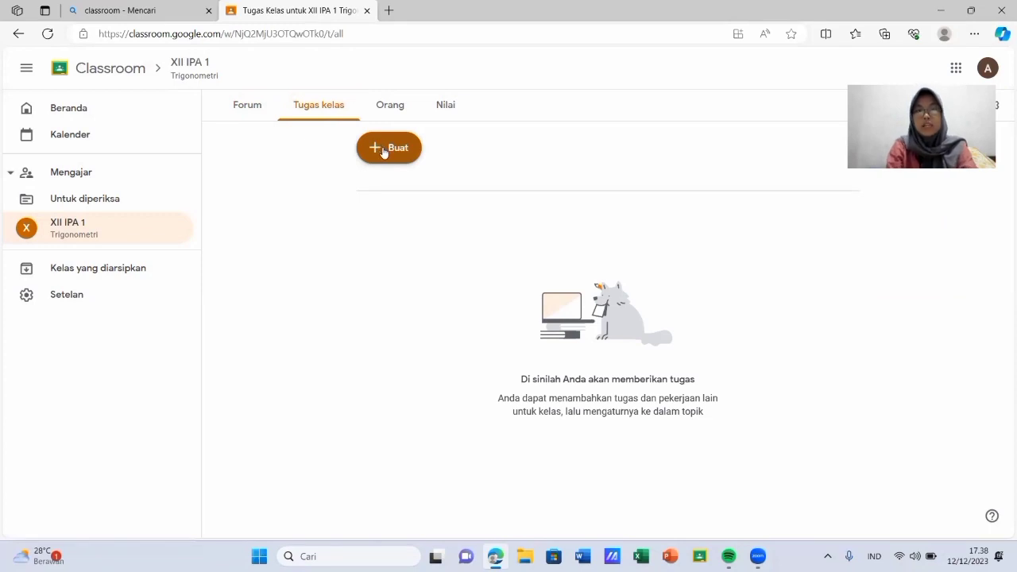
{"action": "left_click", "coordinate": [384, 153]}
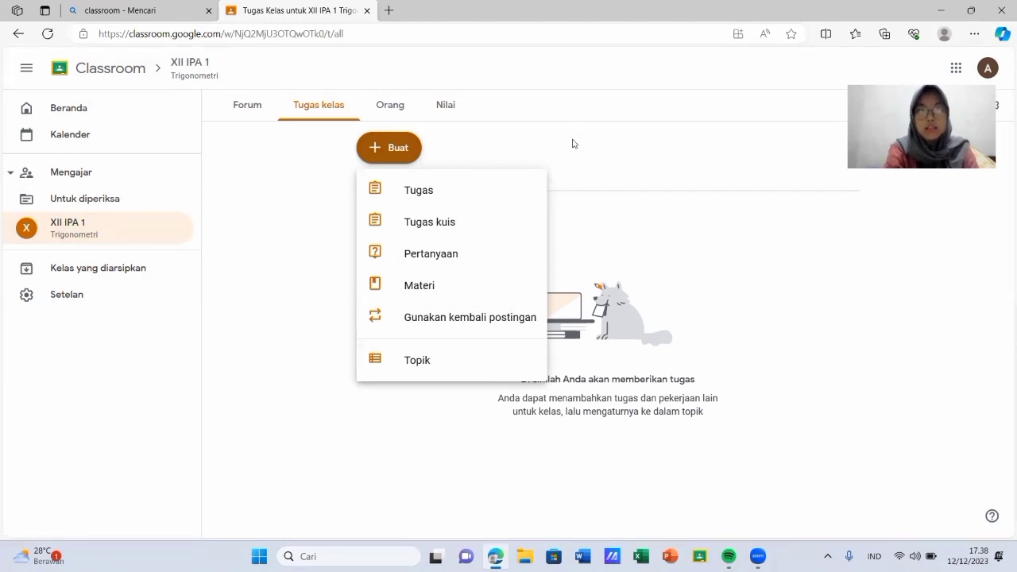
{"action": "left_click", "coordinate": [443, 148]}
{"action": "left_click", "coordinate": [388, 105]}
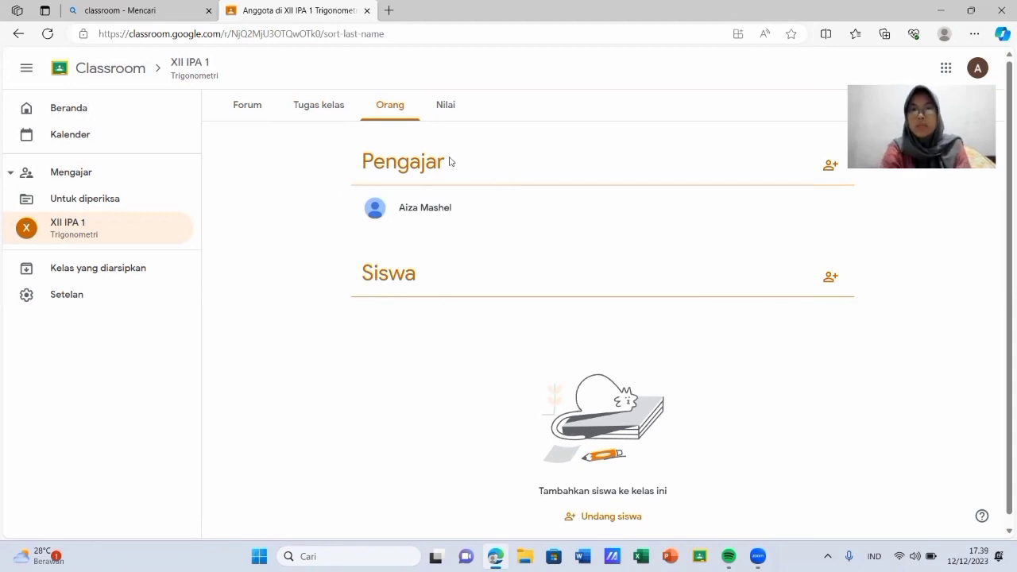
{"action": "left_click", "coordinate": [445, 104]}
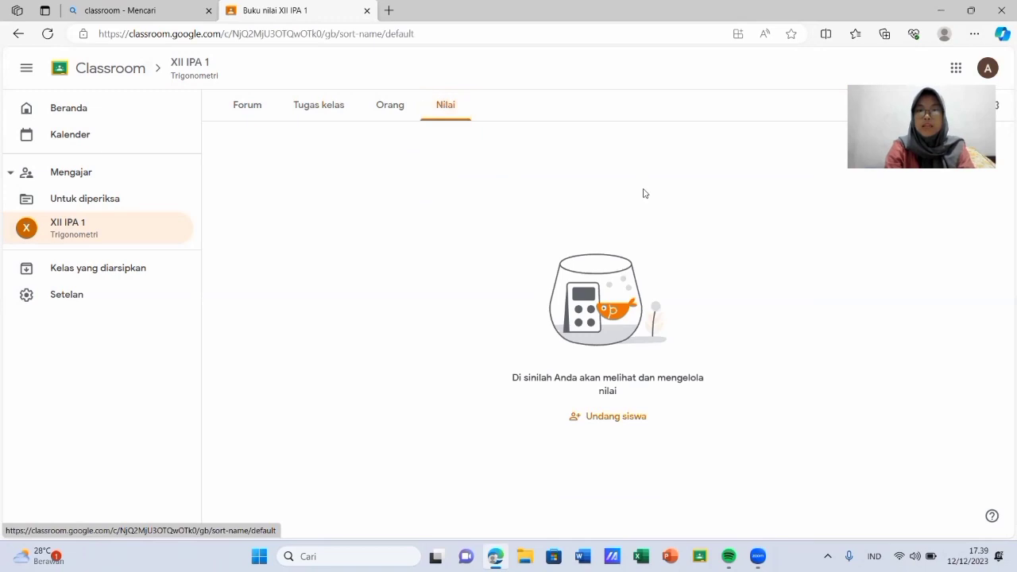
Enlarge the class code on the XII IPA 1 forum page and copy the class invitation link.
{"action": "left_click", "coordinate": [249, 105]}
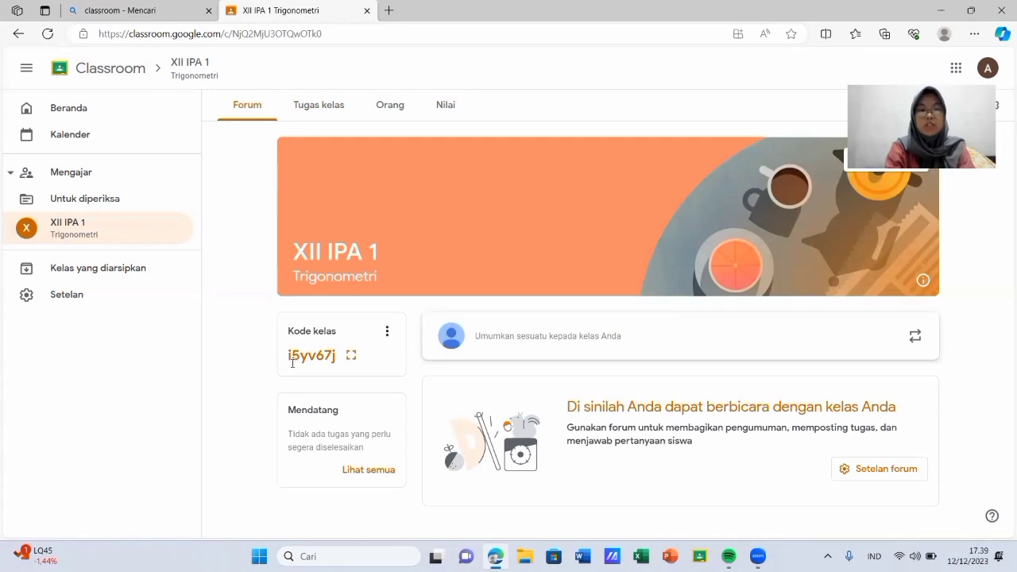
{"action": "left_click", "coordinate": [351, 356]}
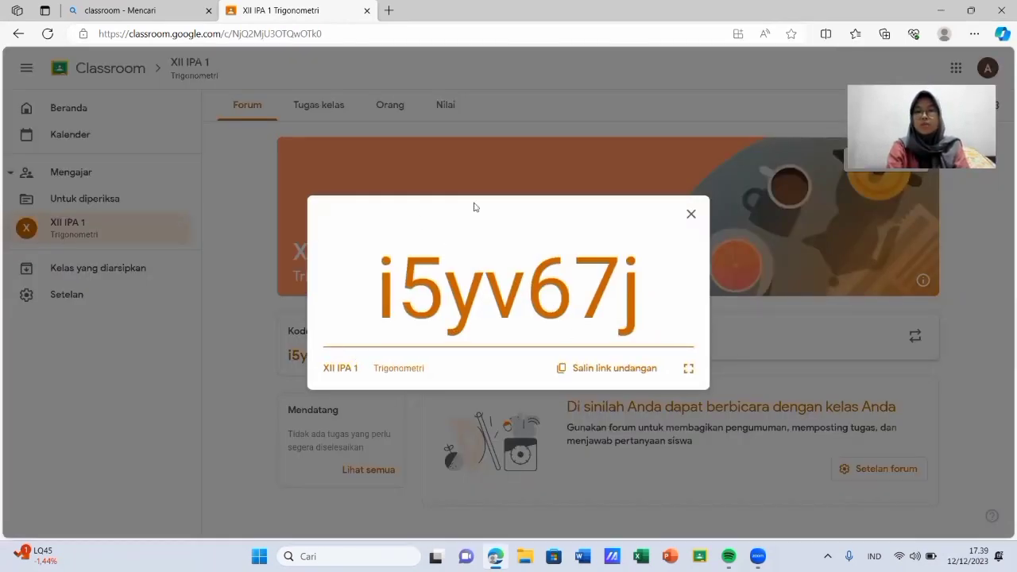
{"action": "left_click", "coordinate": [640, 372]}
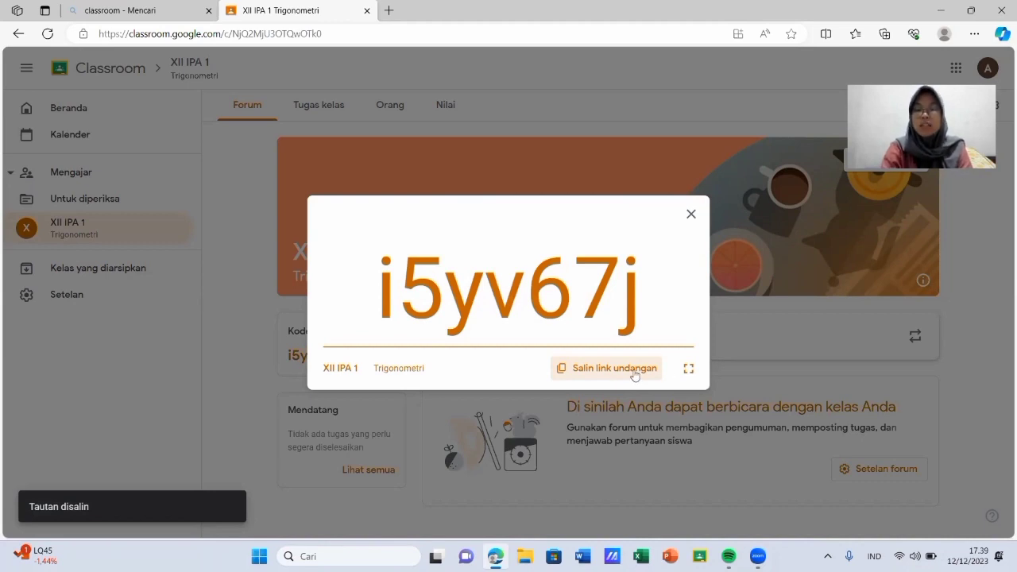
{"action": "left_click", "coordinate": [691, 213]}
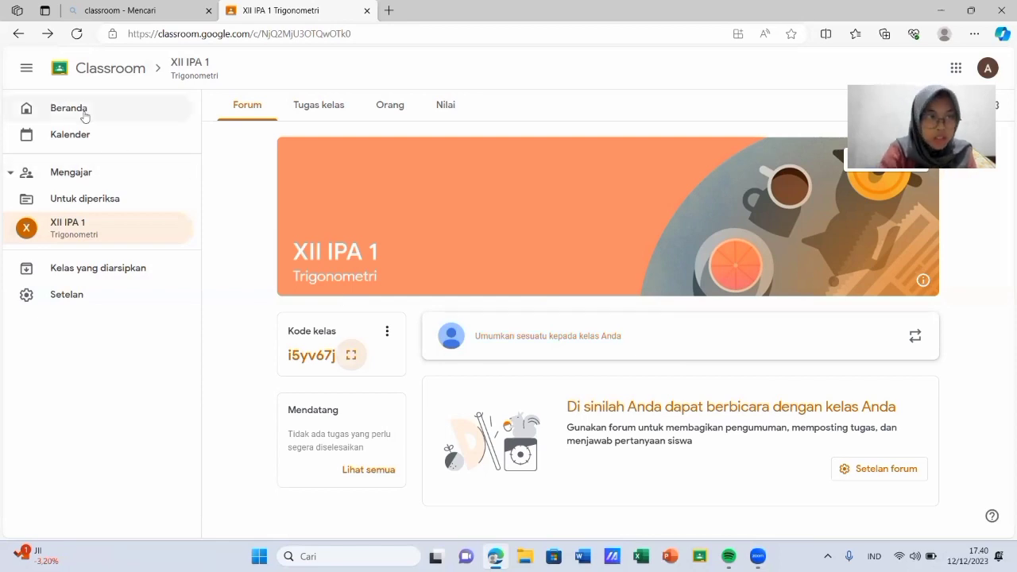
View the class calendar, checking the class filter and the previous week before returning to the week of December 10–16, 2023.
{"action": "left_click", "coordinate": [85, 135]}
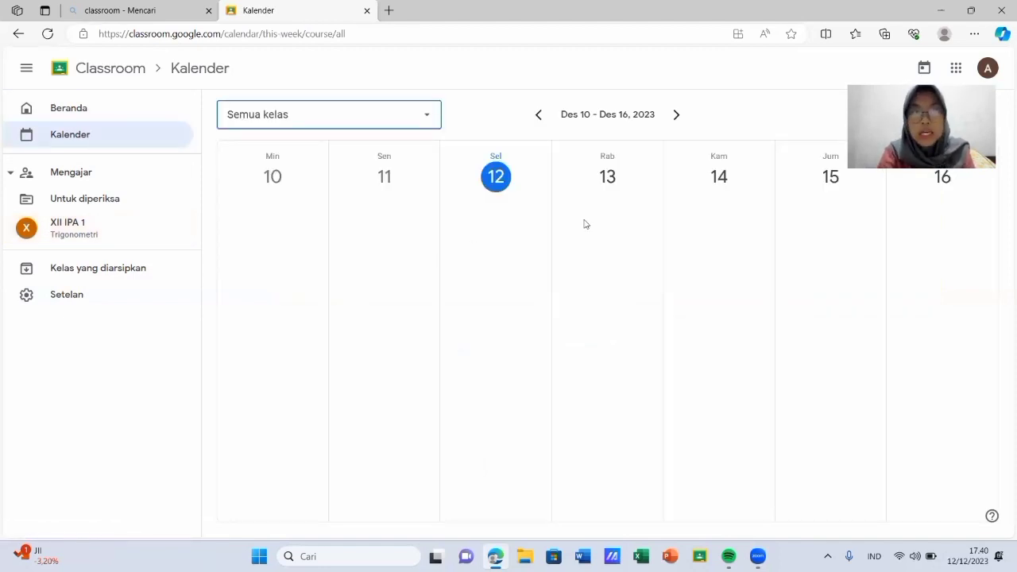
{"action": "left_click", "coordinate": [429, 114]}
{"action": "left_click", "coordinate": [430, 114]}
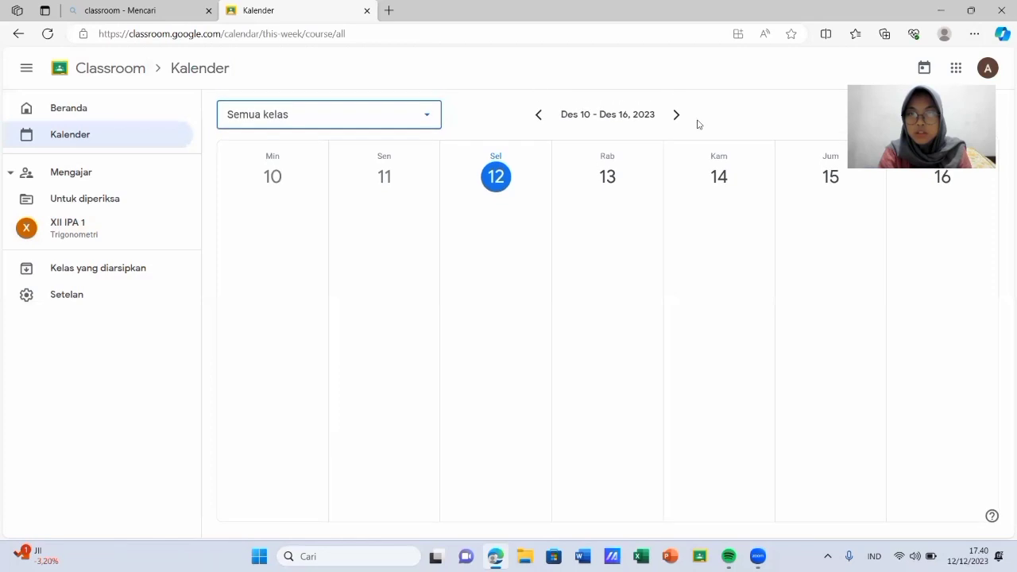
{"action": "left_click", "coordinate": [540, 117]}
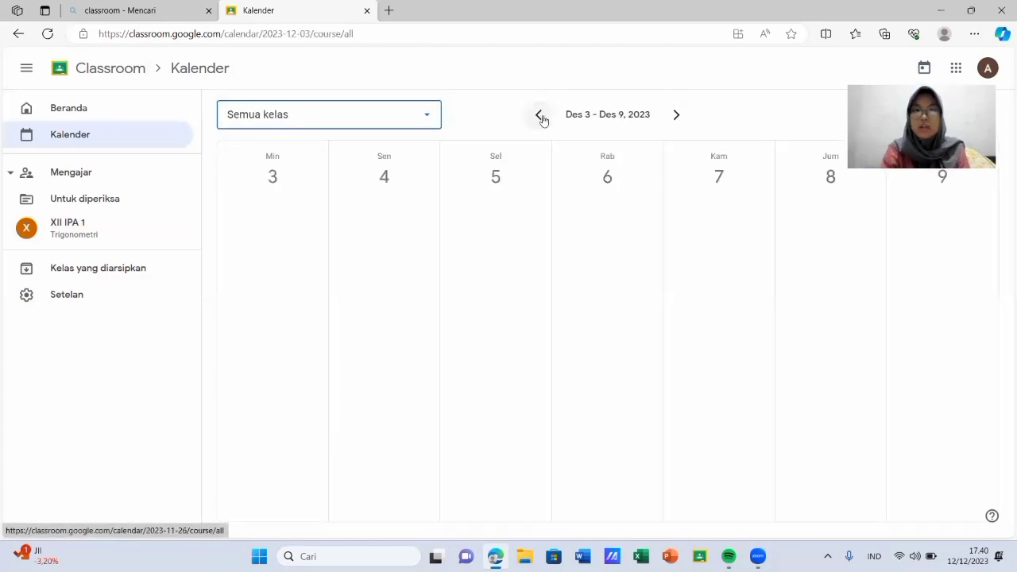
{"action": "left_click", "coordinate": [675, 114]}
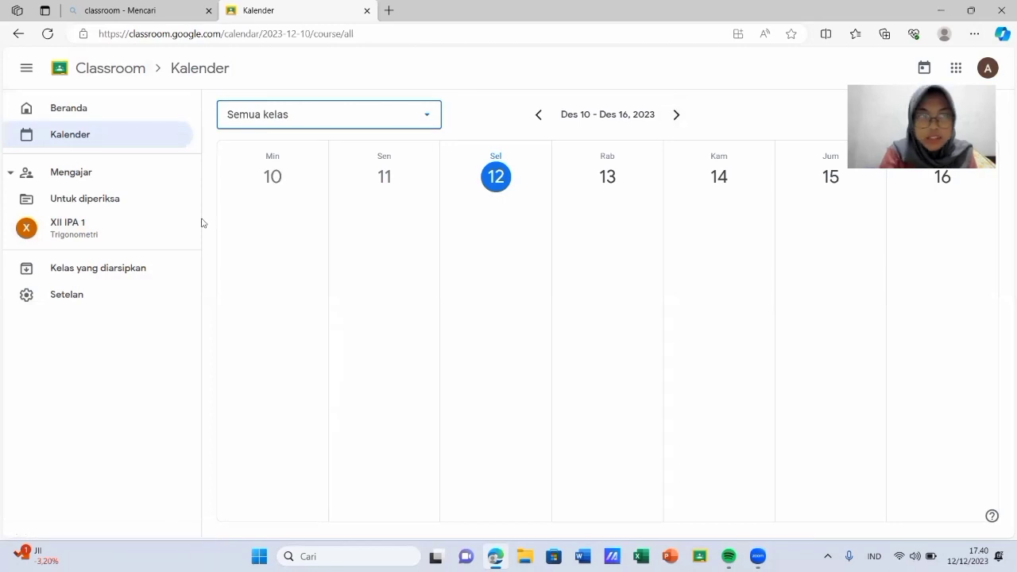
Look through the to-review and reviewed work lists for all classes, and return to the XII IPA 1 class.
{"action": "left_click", "coordinate": [120, 185]}
{"action": "left_click", "coordinate": [119, 185]}
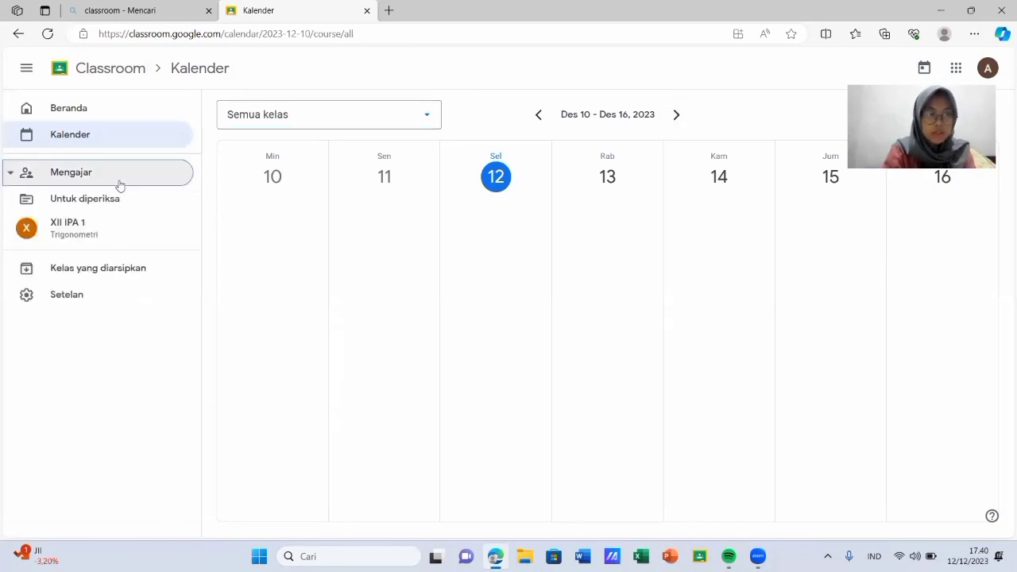
{"action": "left_click", "coordinate": [121, 207]}
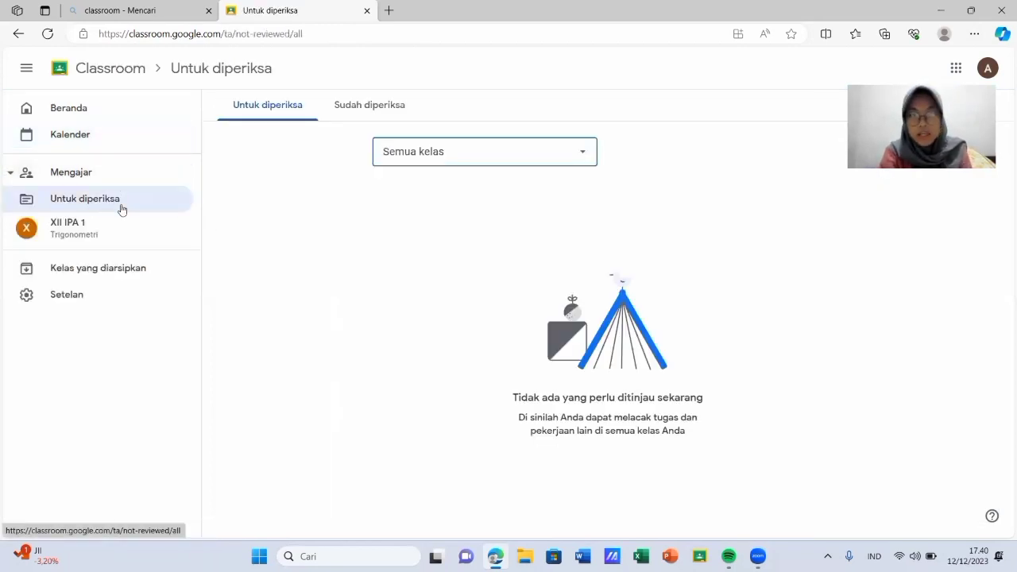
{"action": "left_click", "coordinate": [577, 153]}
{"action": "left_click", "coordinate": [575, 156]}
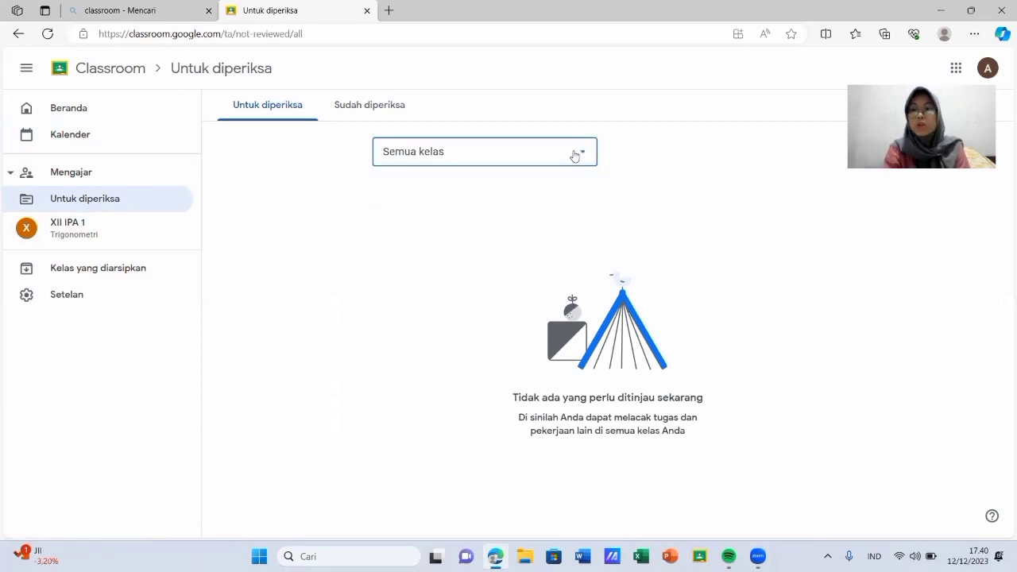
{"action": "left_click", "coordinate": [376, 105]}
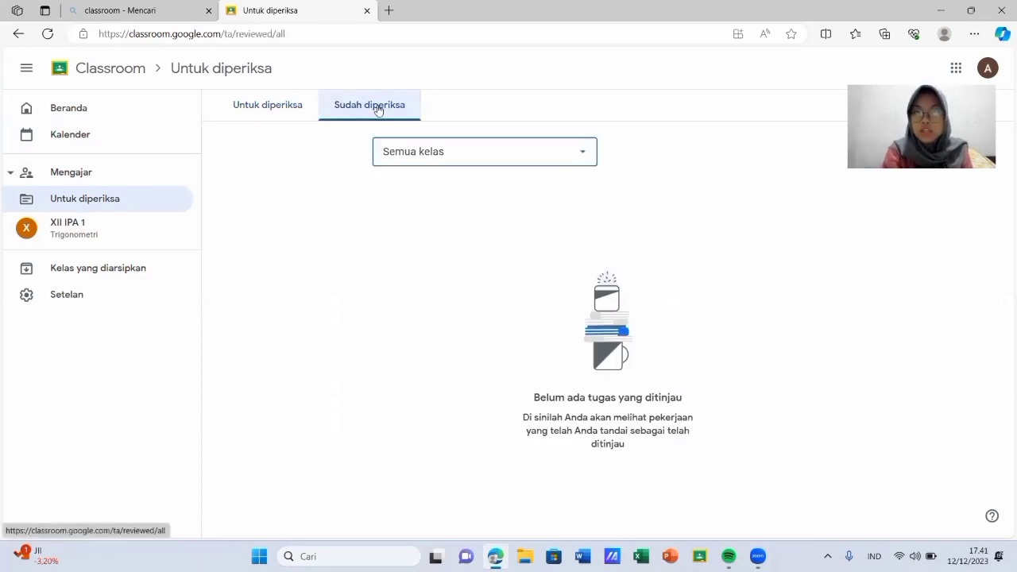
{"action": "left_click", "coordinate": [253, 106]}
{"action": "left_click", "coordinate": [120, 225]}
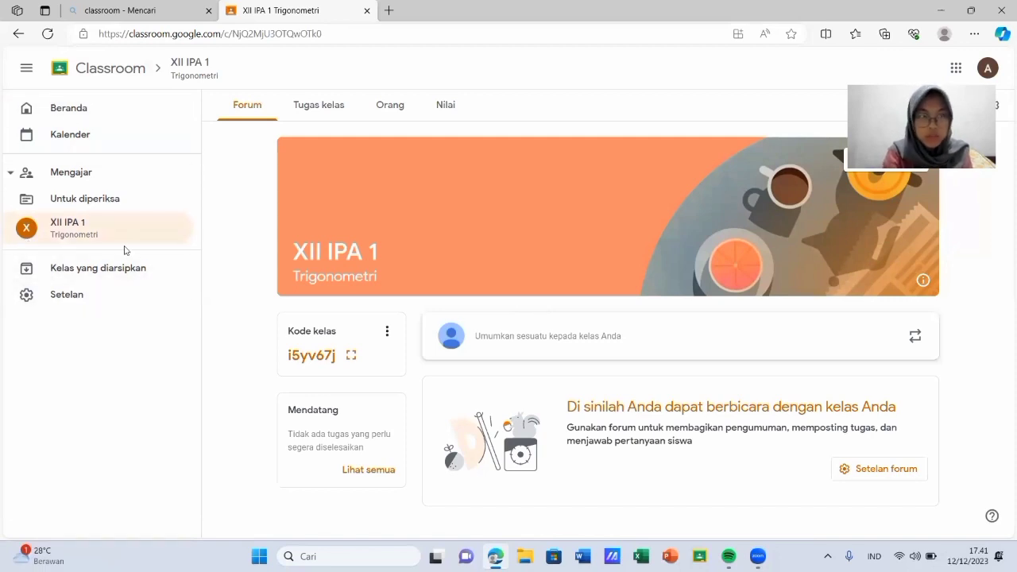
View the archived classes page and open the list of Google apps.
{"action": "left_click", "coordinate": [127, 270]}
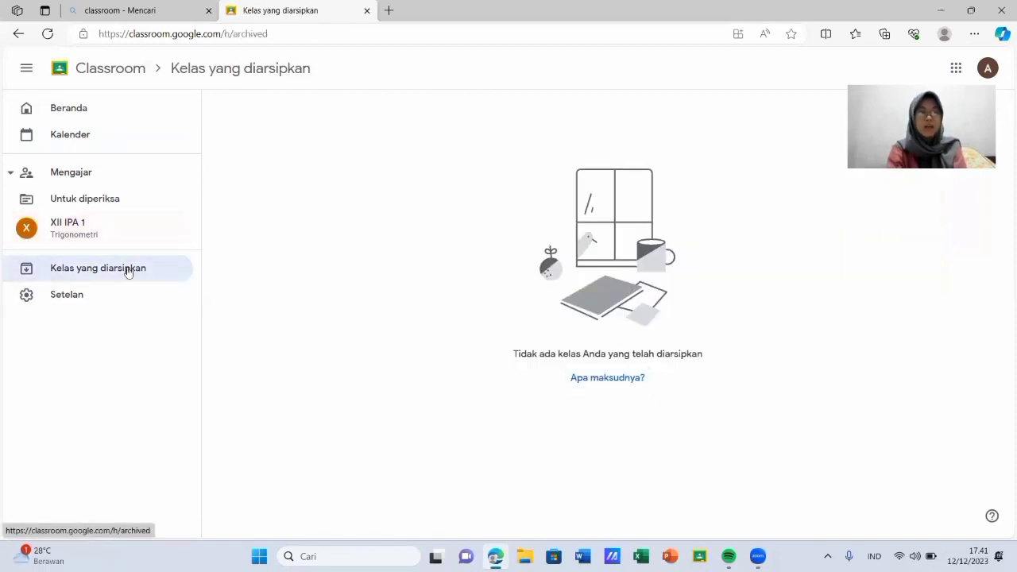
{"action": "left_click", "coordinate": [27, 68]}
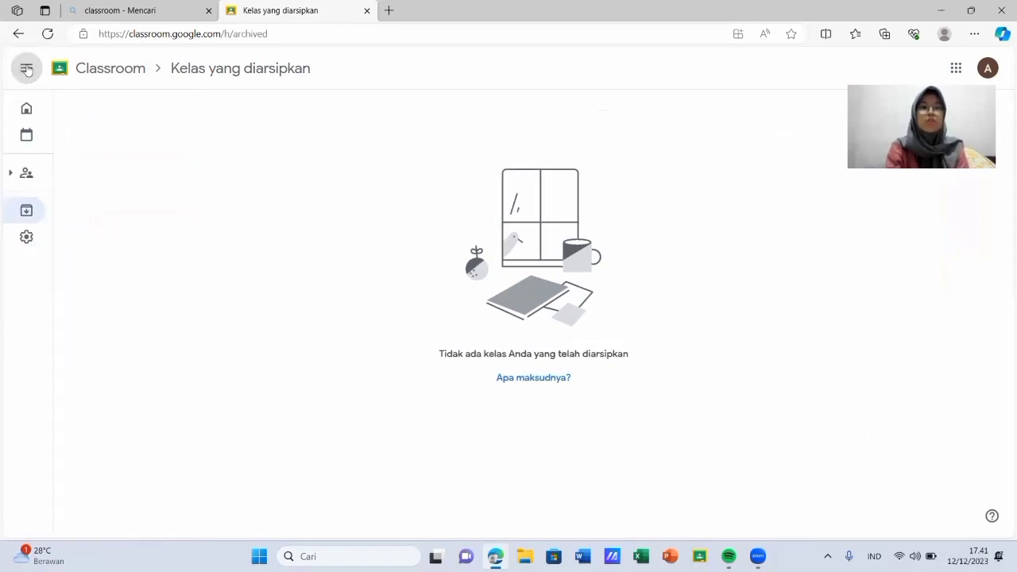
{"action": "left_click", "coordinate": [26, 68]}
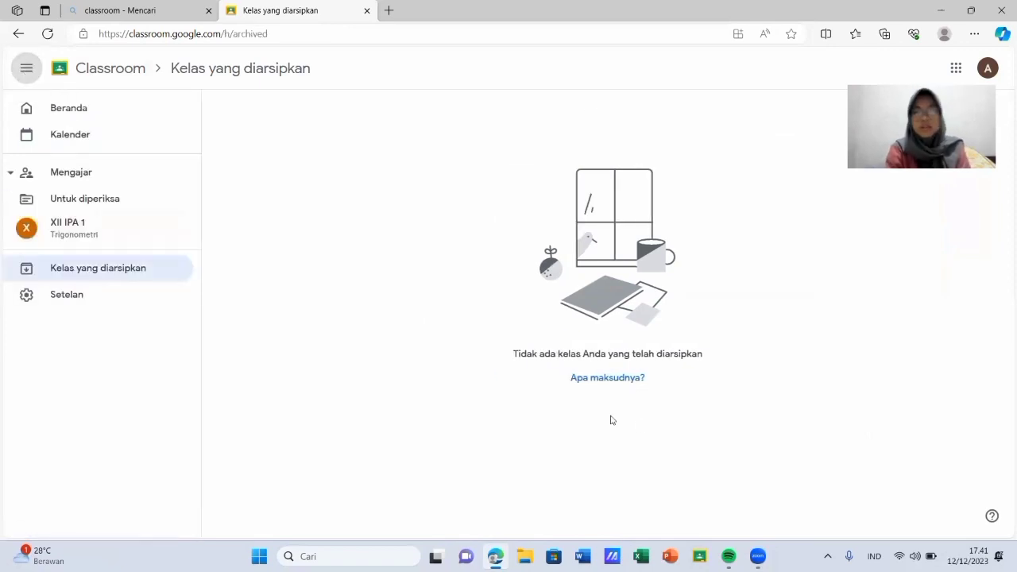
{"action": "left_click", "coordinate": [957, 72]}
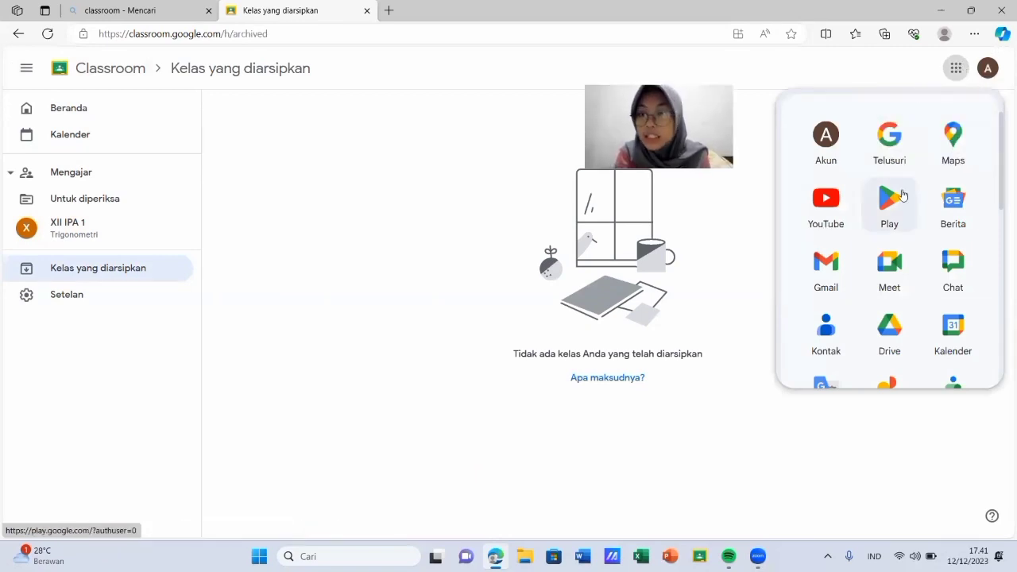
Look through the list of available Google apps, including the ones further down.
{"action": "scroll", "coordinate": [892, 203], "scroll_direction": "down", "scroll_amount": 7}
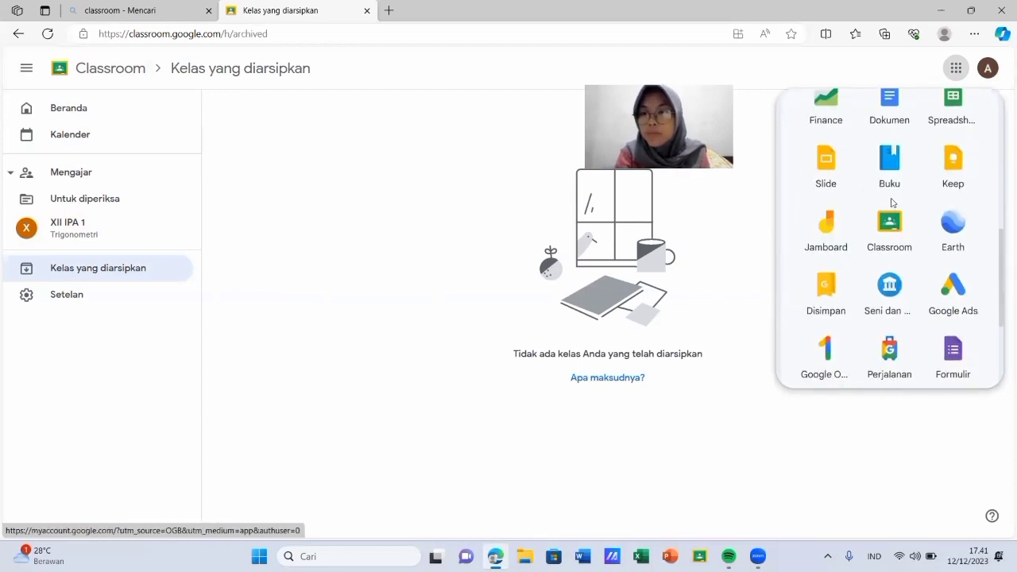
{"action": "scroll", "coordinate": [892, 203], "scroll_direction": "up", "scroll_amount": 7}
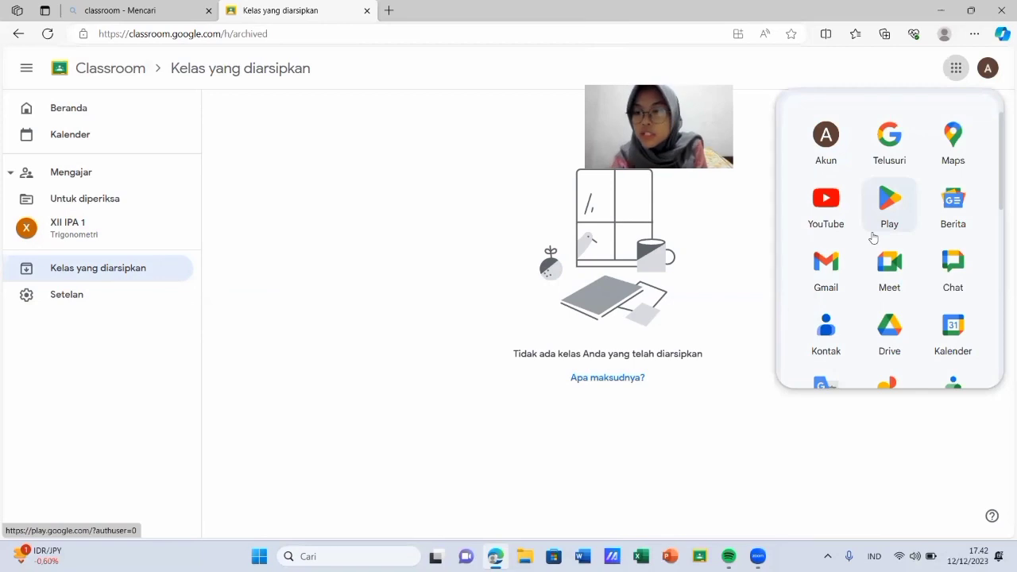
{"action": "scroll", "coordinate": [873, 238], "scroll_direction": "down", "scroll_amount": 5}
{"action": "scroll", "coordinate": [873, 237], "scroll_direction": "up", "scroll_amount": 3}
{"action": "scroll", "coordinate": [873, 236], "scroll_direction": "down", "scroll_amount": 1}
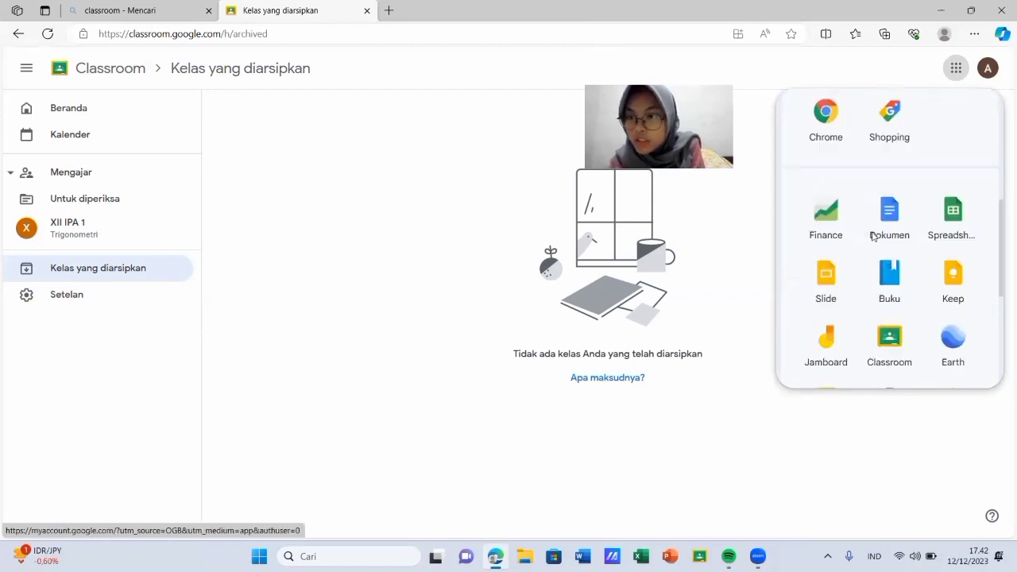
{"action": "scroll", "coordinate": [873, 236], "scroll_direction": "up", "scroll_amount": 5}
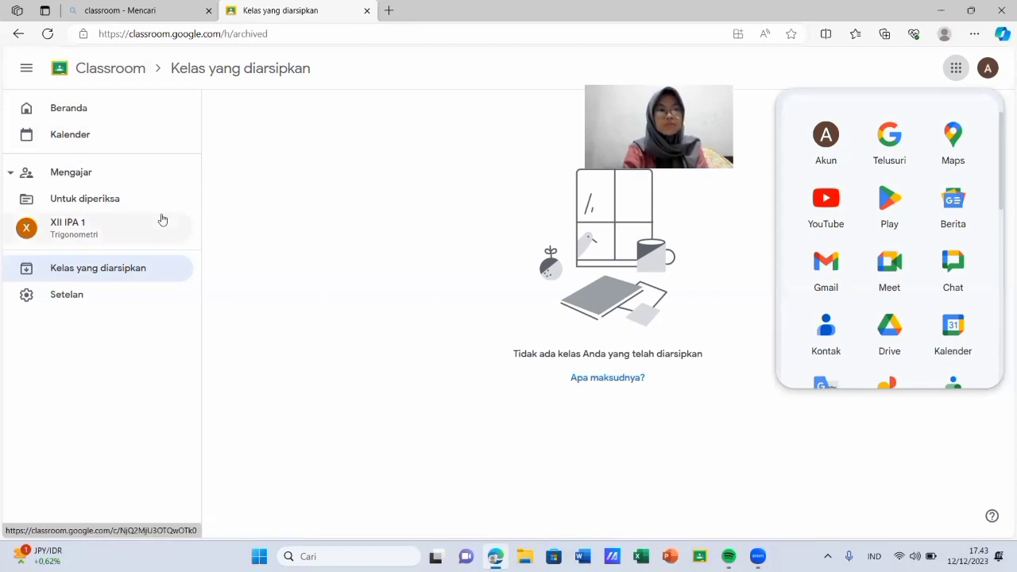
Open the blank create-class form from the home page, acknowledging the school-use notice, and cancel it.
{"action": "left_click", "coordinate": [101, 117]}
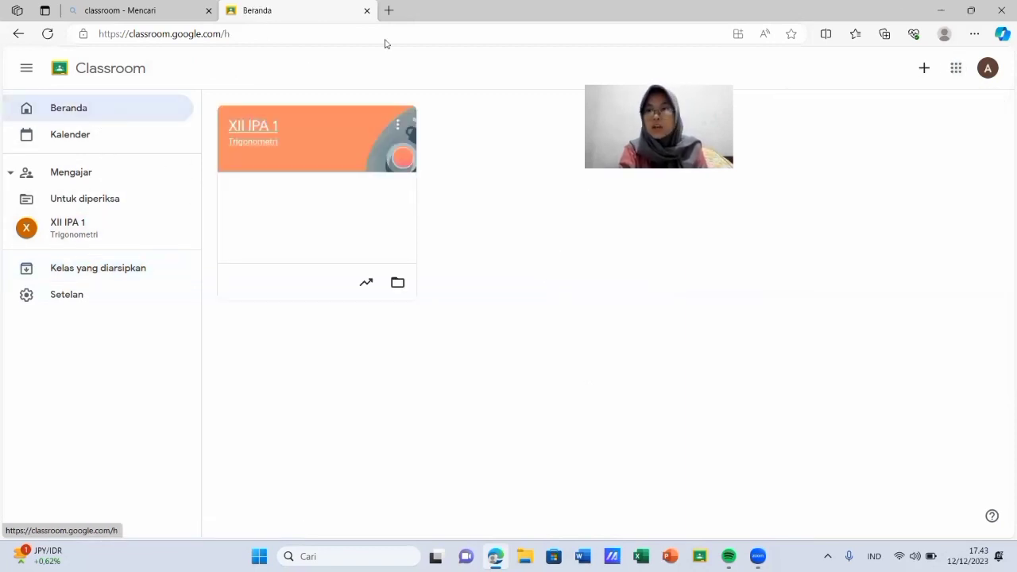
{"action": "left_click", "coordinate": [924, 68]}
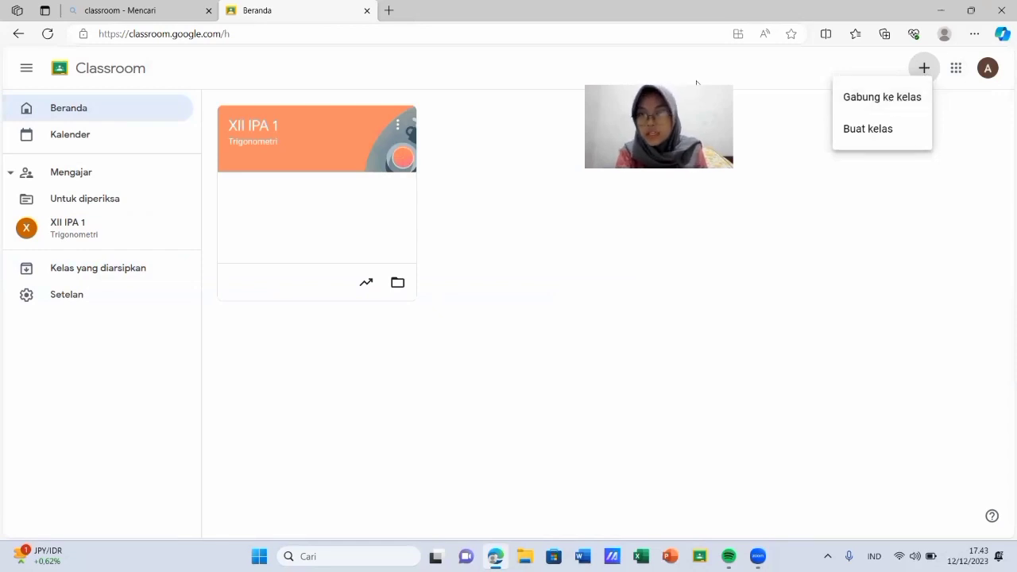
{"action": "left_click", "coordinate": [890, 138]}
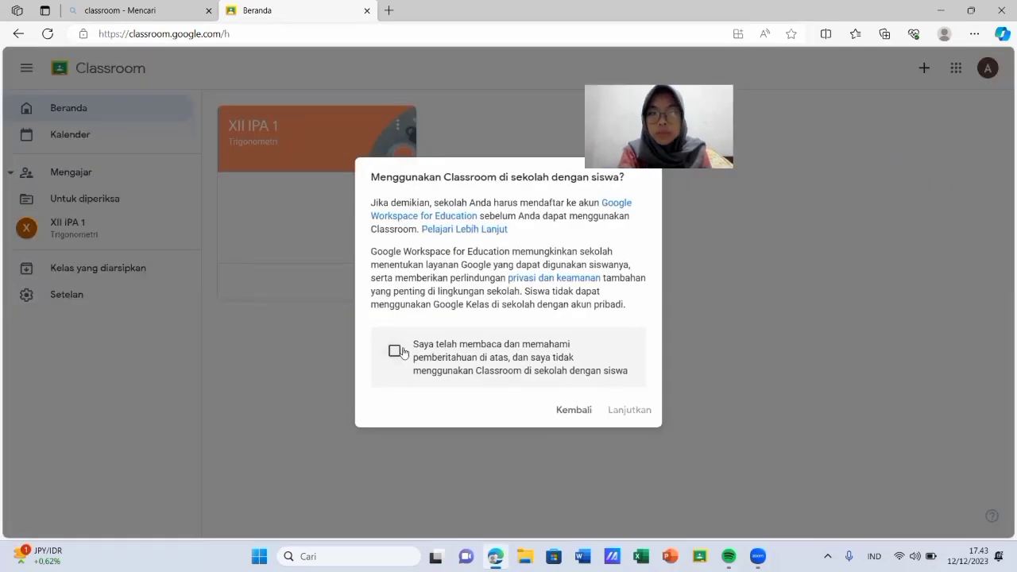
{"action": "left_click", "coordinate": [396, 351]}
{"action": "left_click", "coordinate": [625, 411]}
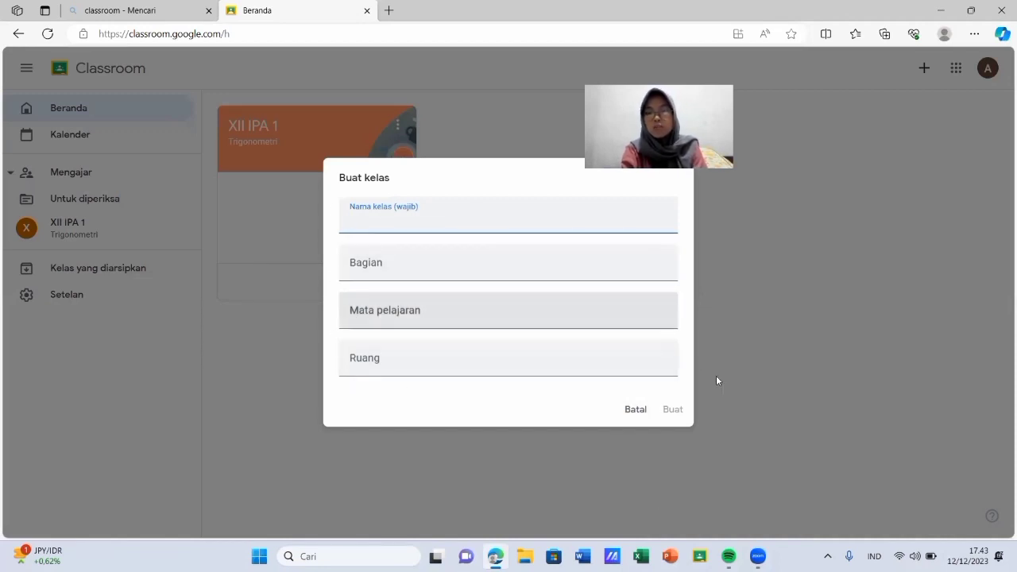
{"action": "left_click", "coordinate": [649, 411]}
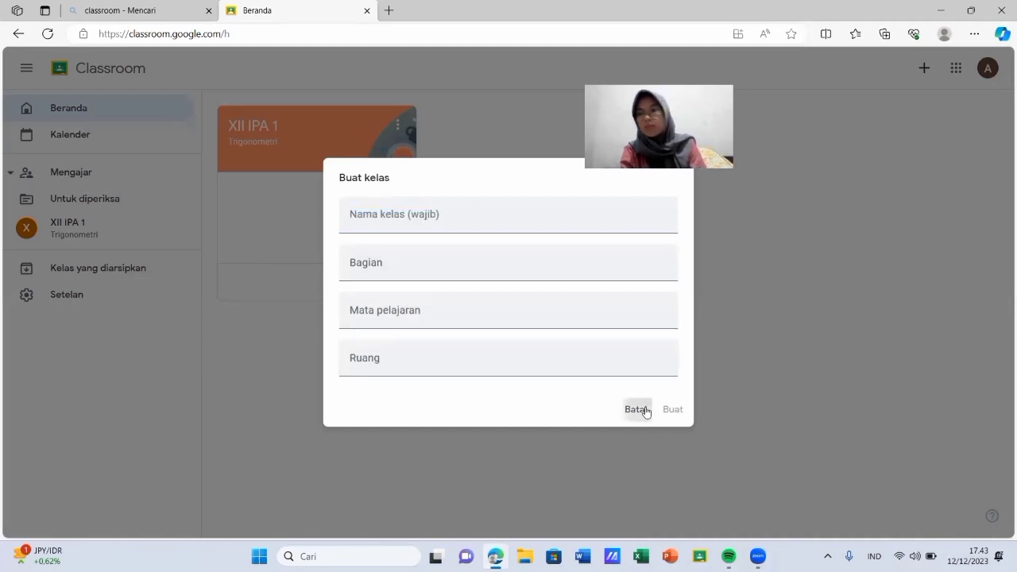
Enlarge the class code on the XII IPA 1 forum page, copy it, and return to the home page.
{"action": "left_click", "coordinate": [924, 72]}
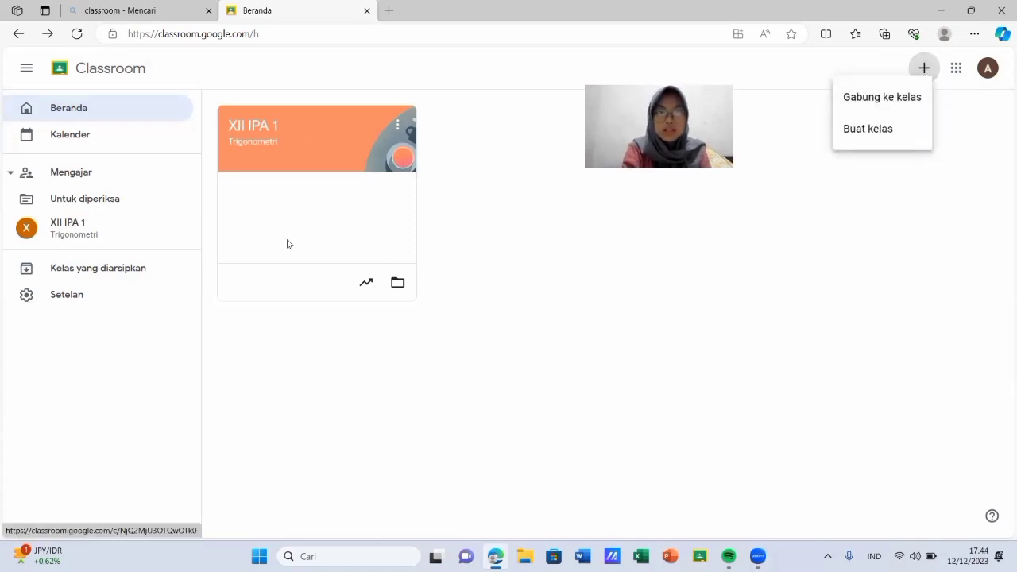
{"action": "left_click", "coordinate": [137, 241]}
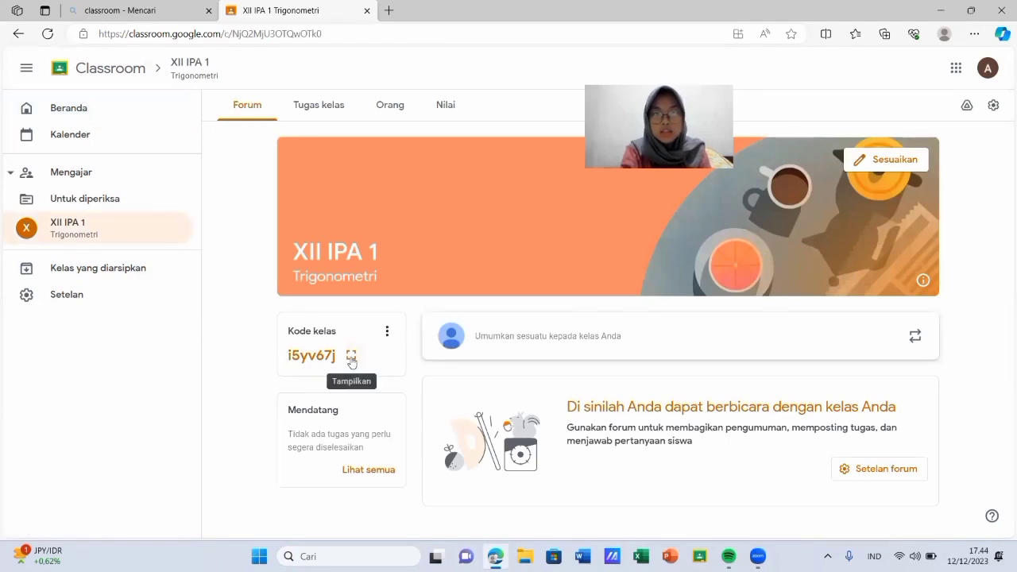
{"action": "left_click", "coordinate": [347, 360]}
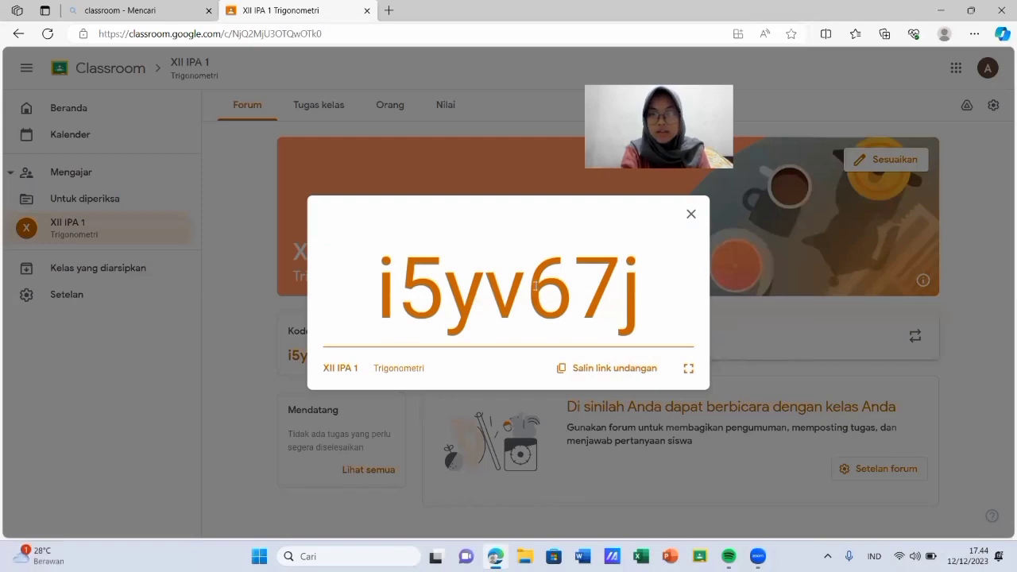
{"action": "double_click", "coordinate": [409, 275]}
{"action": "key", "text": "ctrl+c"}
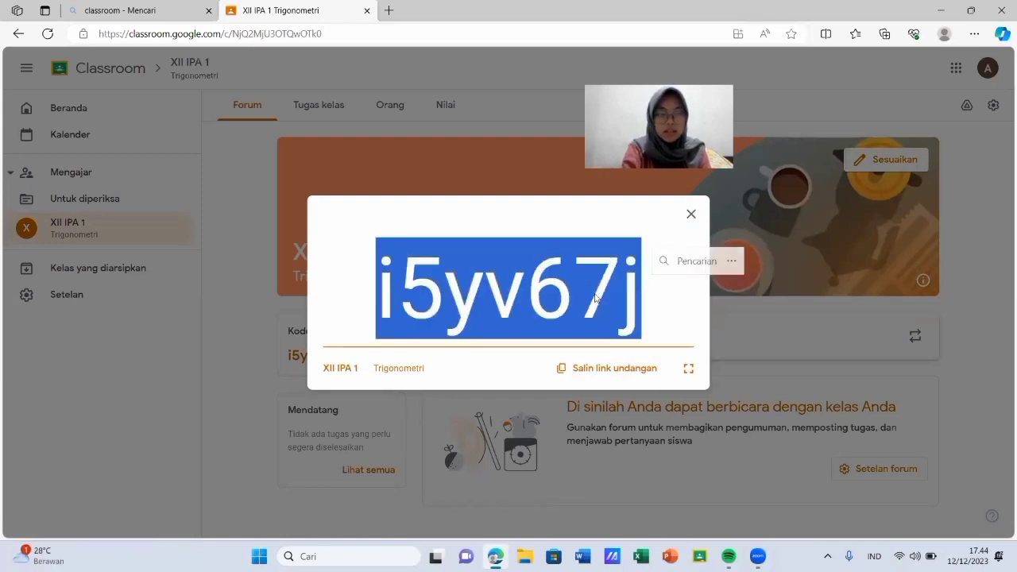
{"action": "left_click", "coordinate": [690, 213]}
{"action": "left_click", "coordinate": [77, 106]}
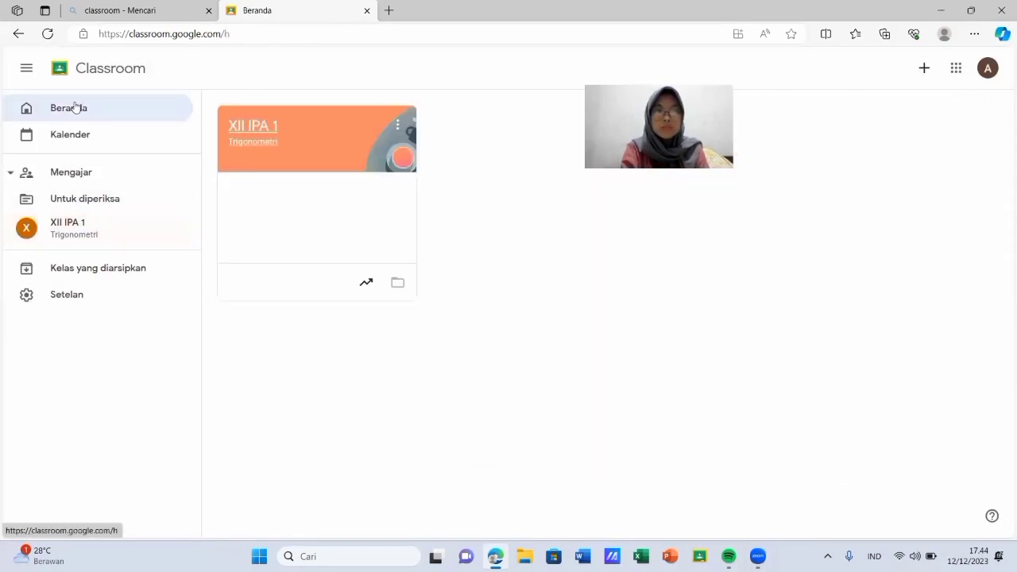
{"action": "left_click", "coordinate": [924, 70]}
{"action": "left_click", "coordinate": [868, 127]}
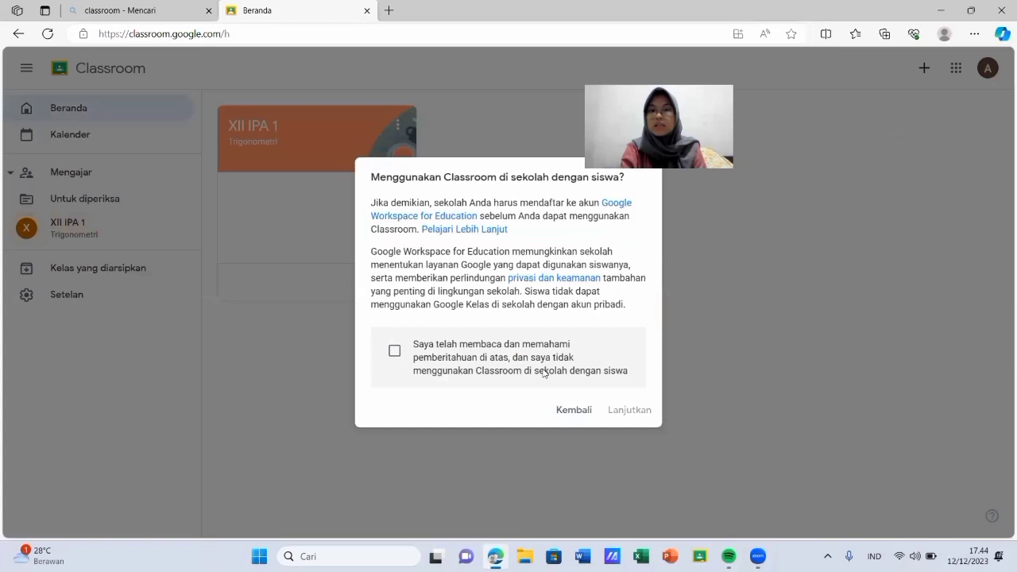
{"action": "left_click", "coordinate": [414, 355]}
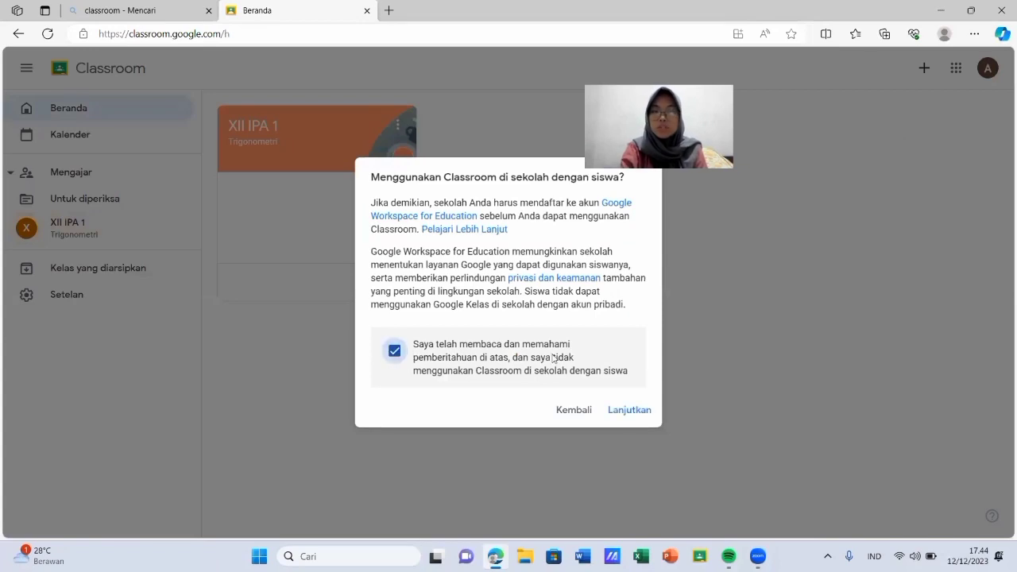
{"action": "left_click", "coordinate": [574, 411]}
Enter the copied class code in the join-class form, and close the form without joining.
{"action": "left_click", "coordinate": [929, 70]}
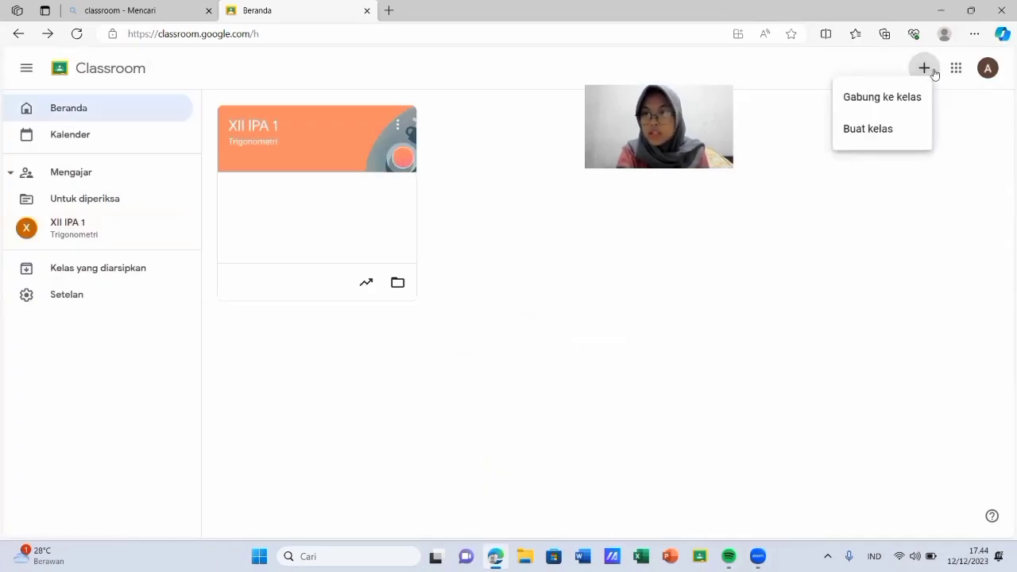
{"action": "left_click", "coordinate": [897, 101]}
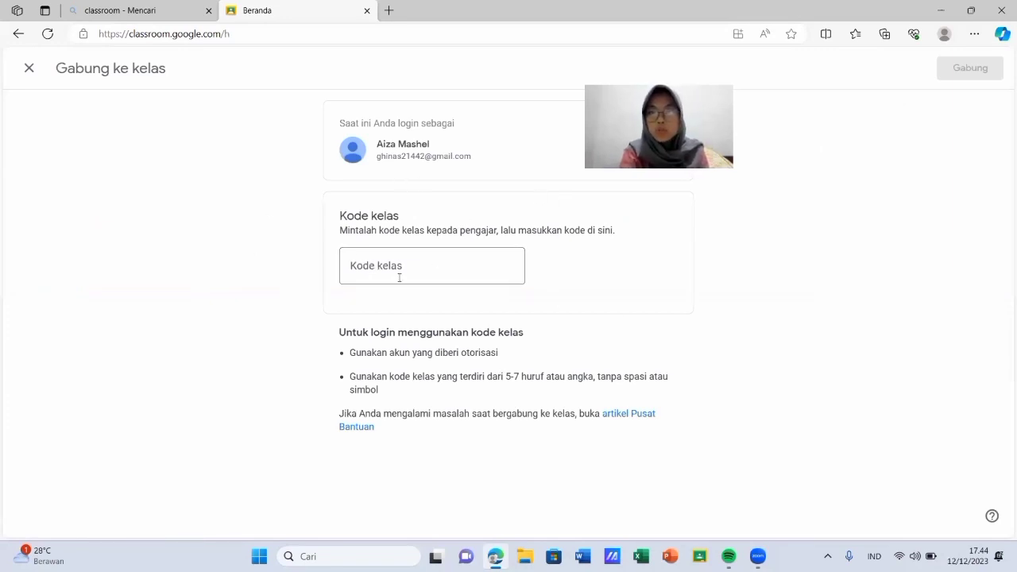
{"action": "left_click", "coordinate": [442, 259]}
{"action": "key", "text": "ctrl+v"}
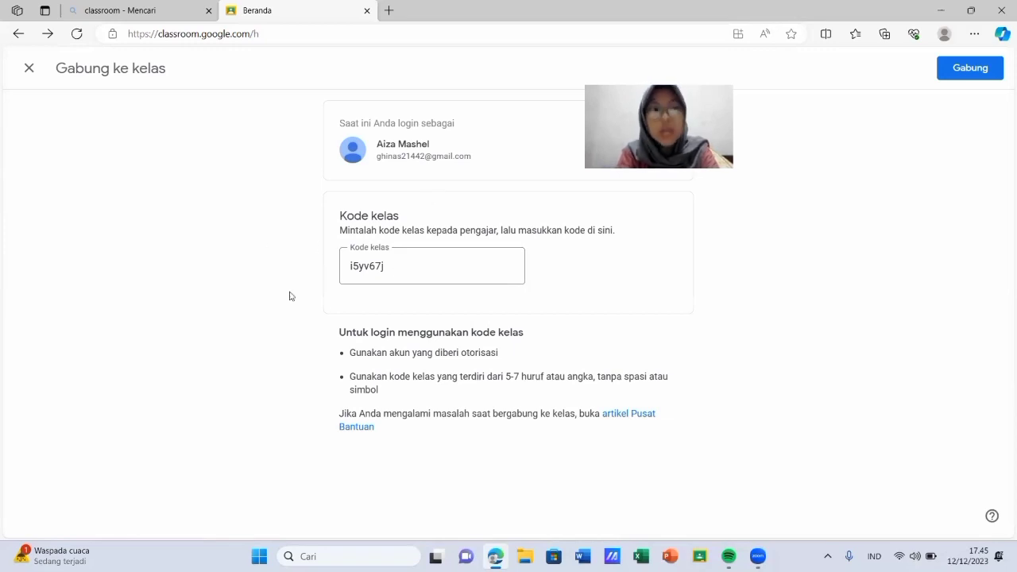
{"action": "left_click", "coordinate": [30, 68]}
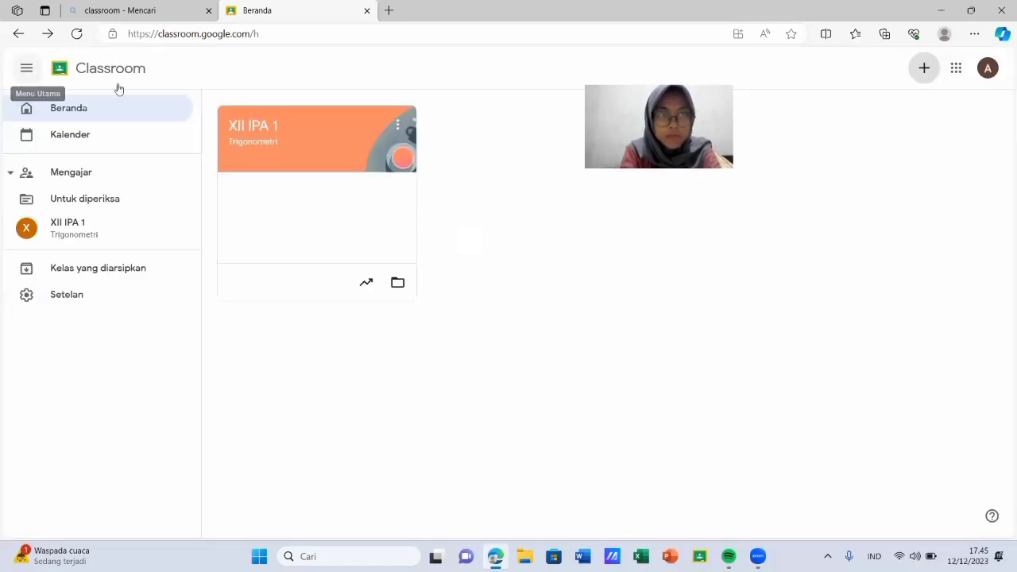
Start a new Materi post in the Tugas kelas section of XII IPA 1, and dismiss the posting tip.
{"action": "left_click", "coordinate": [132, 230]}
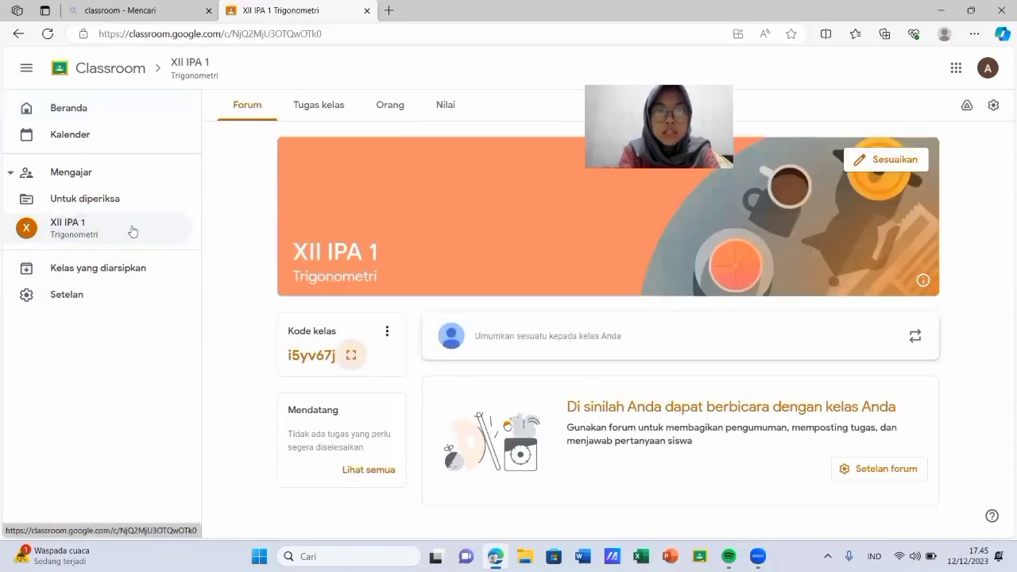
{"action": "left_click", "coordinate": [340, 103]}
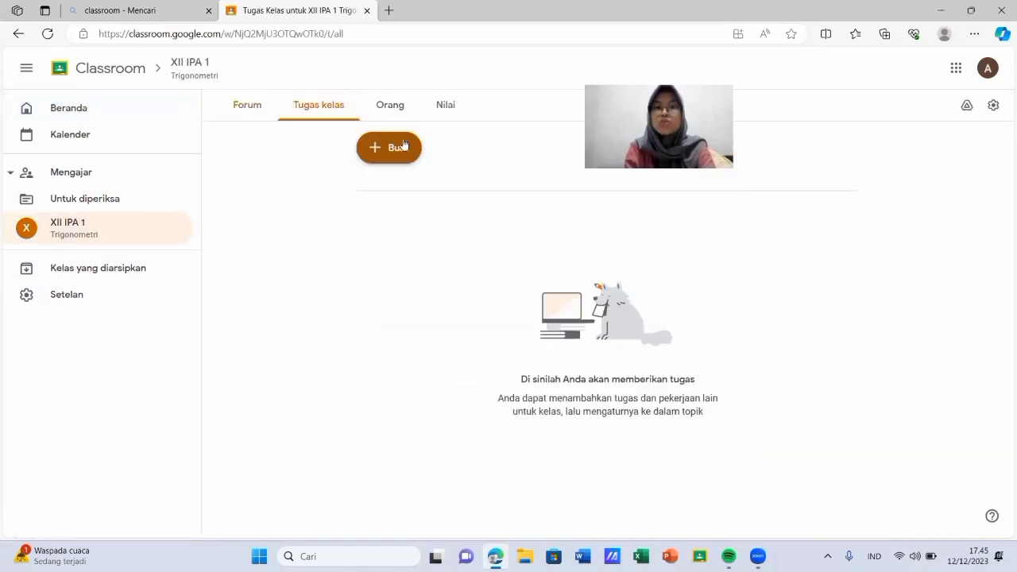
{"action": "left_click", "coordinate": [405, 147]}
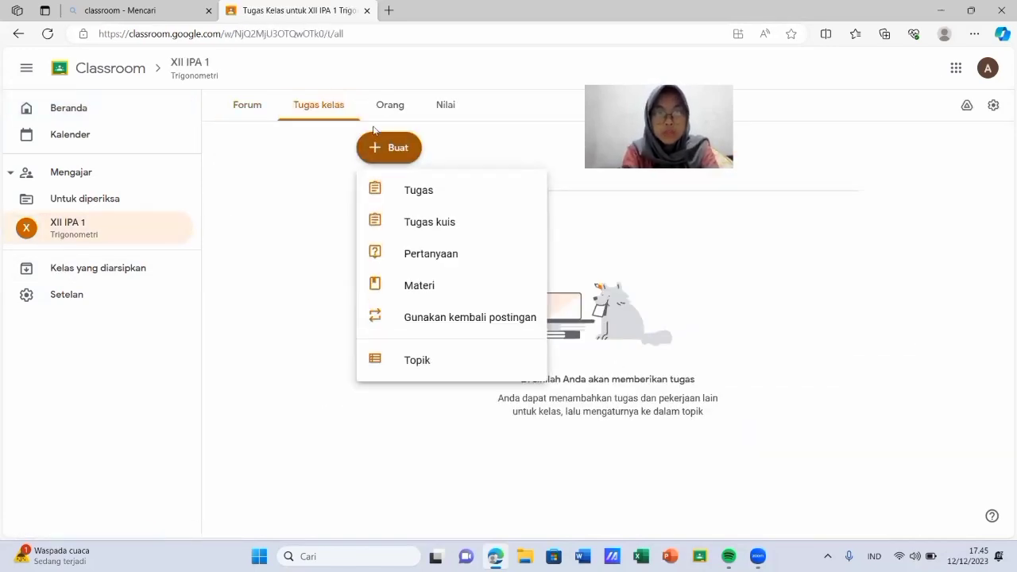
{"action": "left_click", "coordinate": [461, 286]}
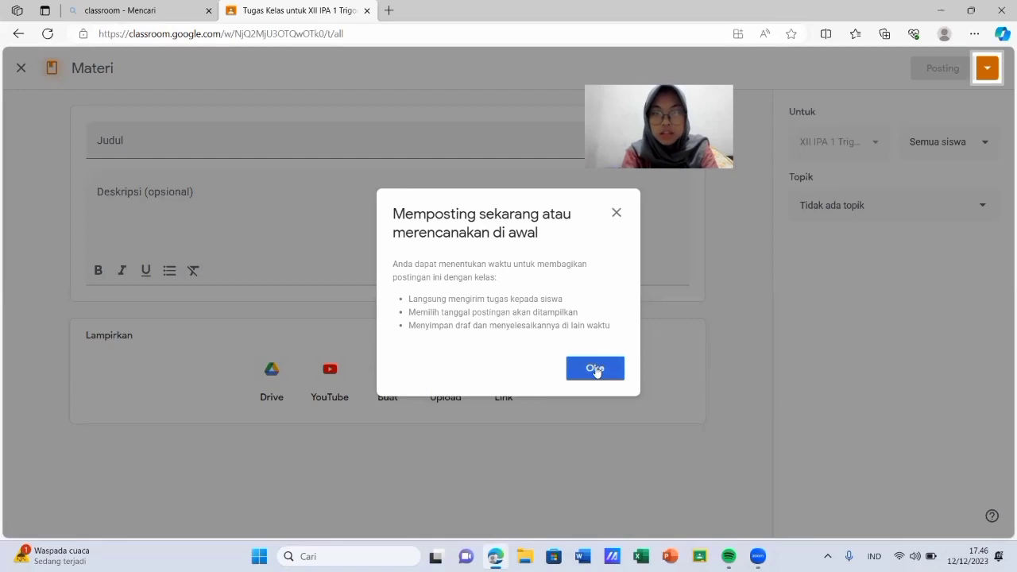
{"action": "left_click", "coordinate": [596, 371]}
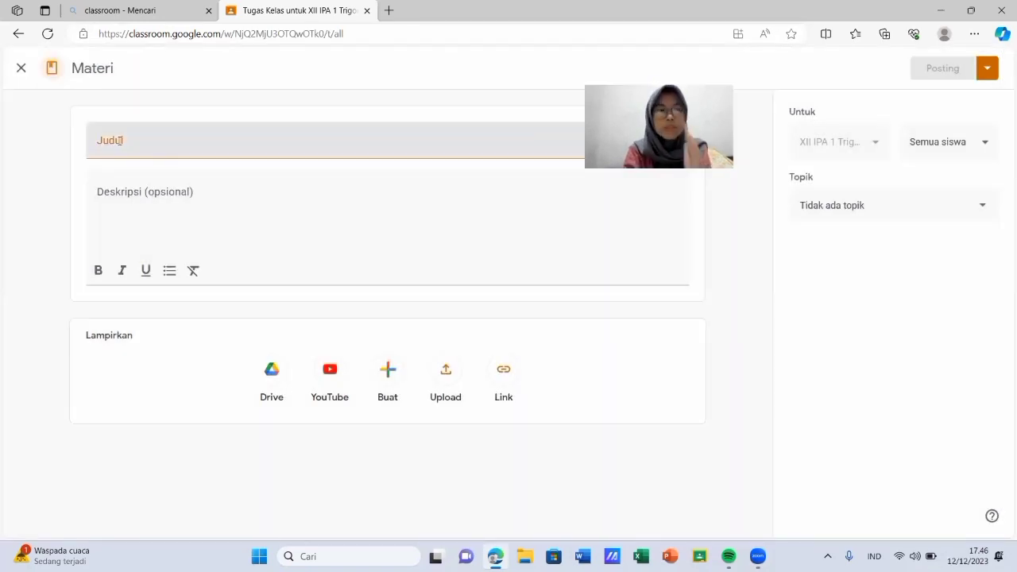
Title the material post ILMU HAMA.
{"action": "left_click", "coordinate": [127, 198]}
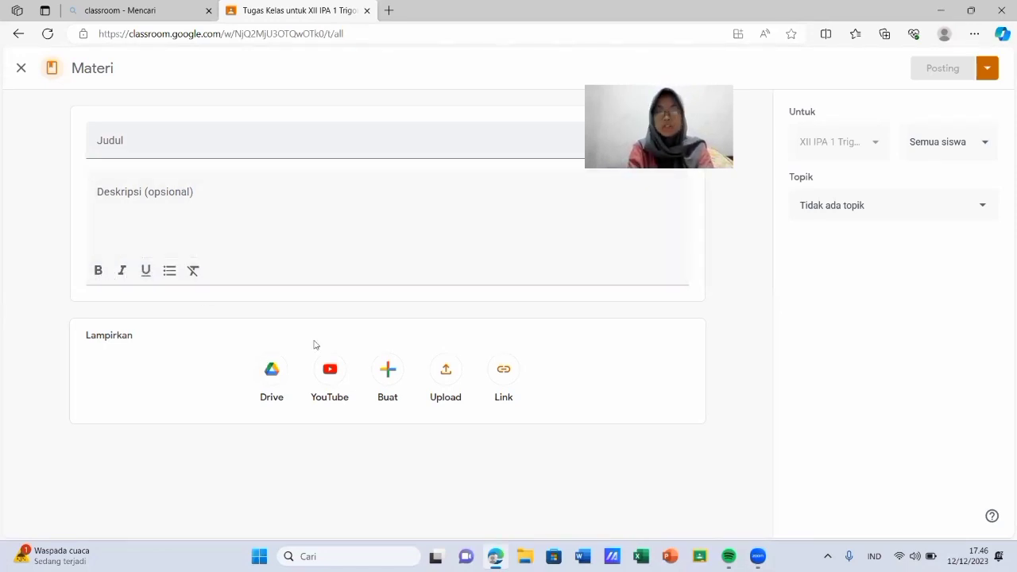
{"action": "left_click", "coordinate": [150, 147]}
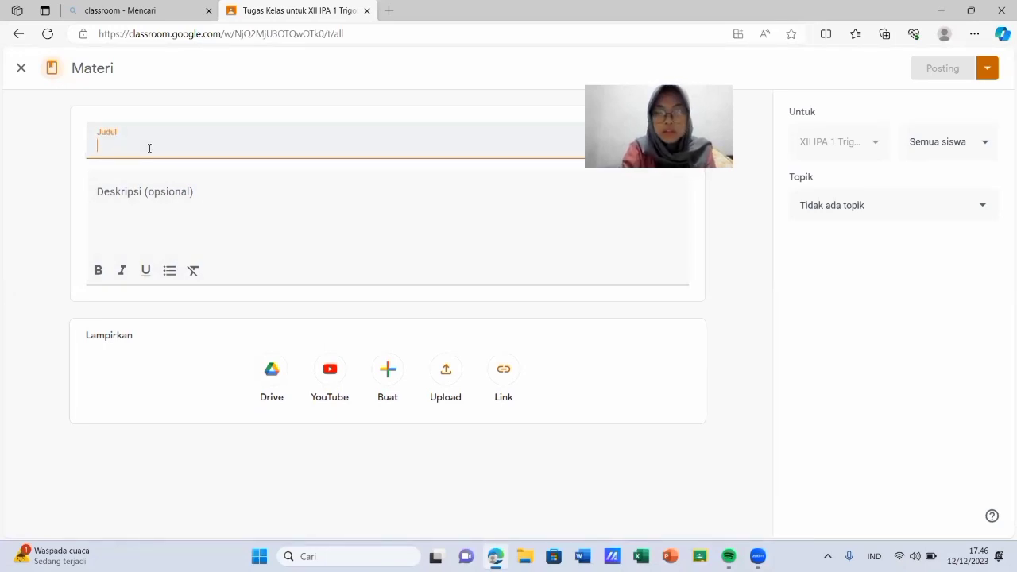
{"action": "type", "text": "I"}
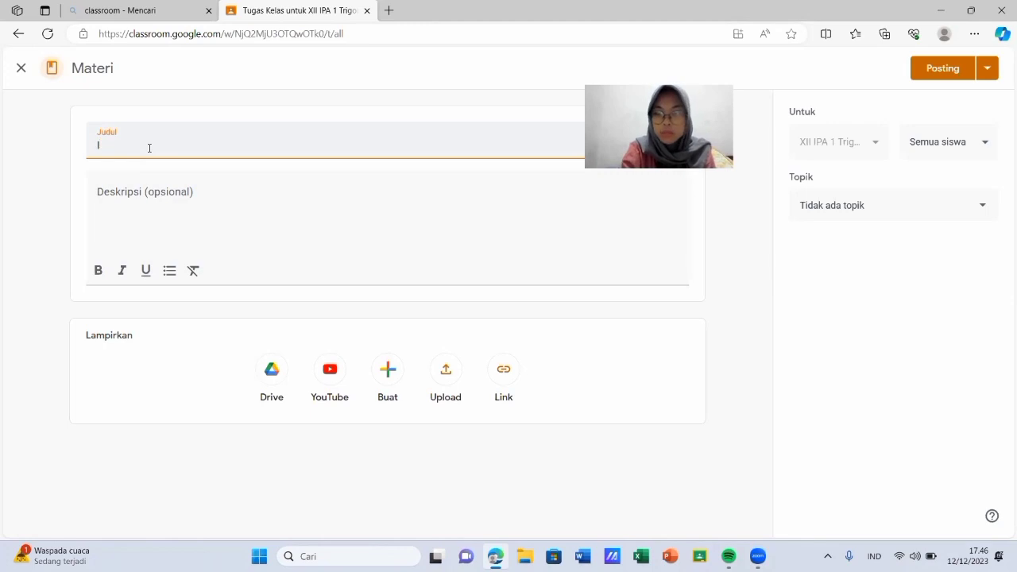
{"action": "type", "text": "LMU HAMA"}
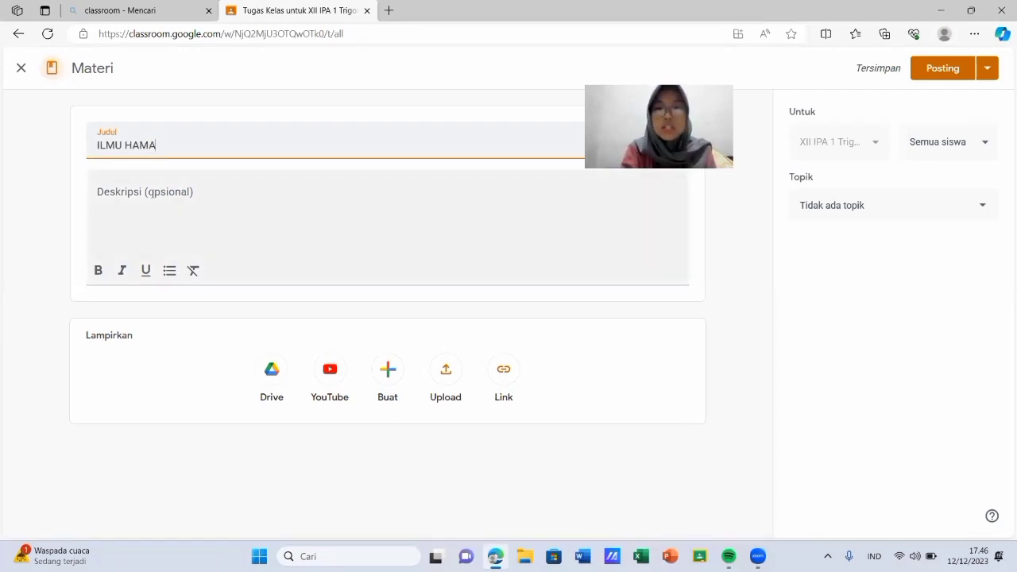
Describe the material as "Assalamu'alaikum Wr. Wb. Anak-anak berikut adalah materi pada pertemuan pertama, silahkan dibaca dan dipahami. Tugas menyusul!".
{"action": "left_click", "coordinate": [152, 193]}
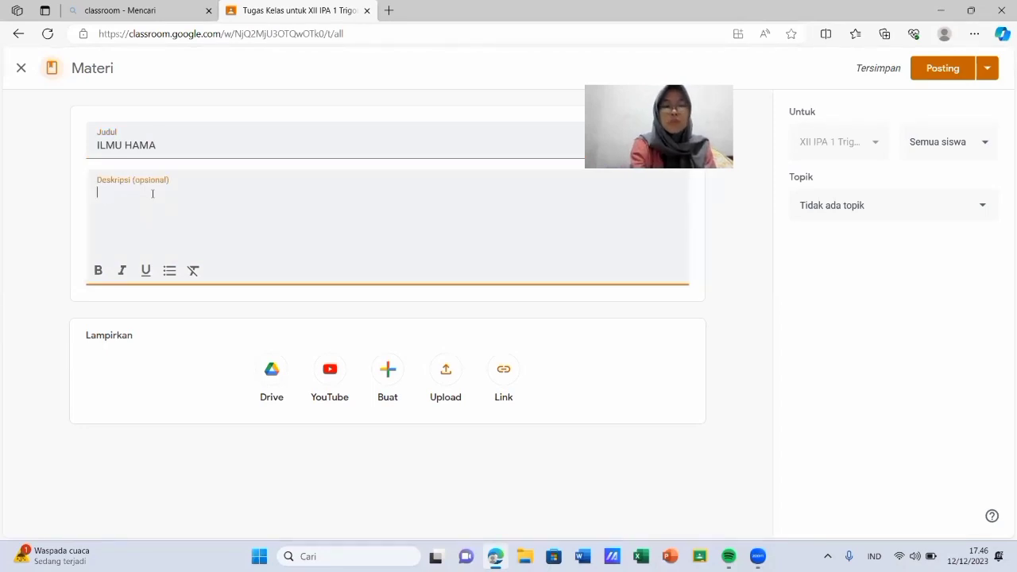
{"action": "type", "text": "Assalamu'al"}
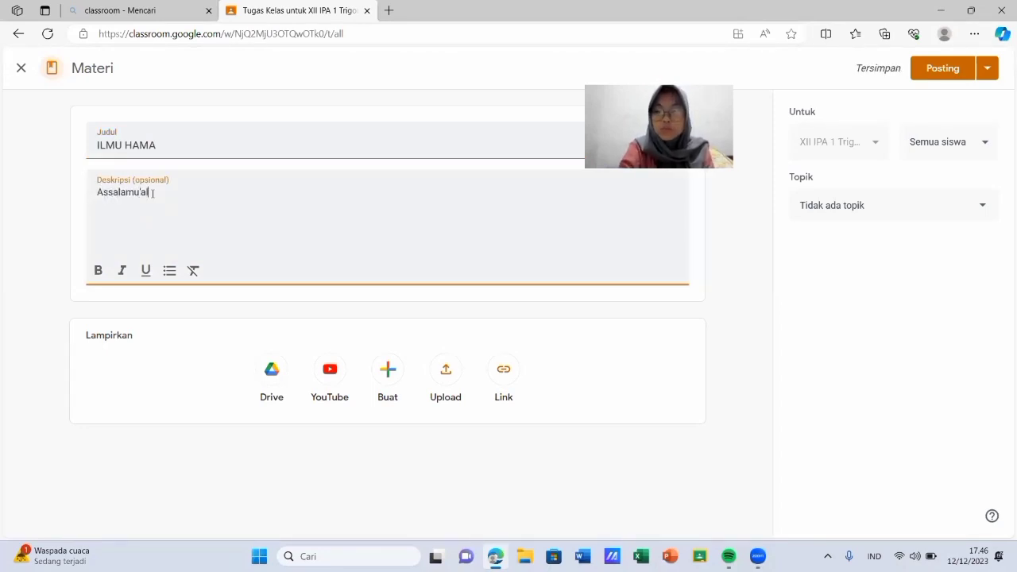
{"action": "type", "text": "aiku"}
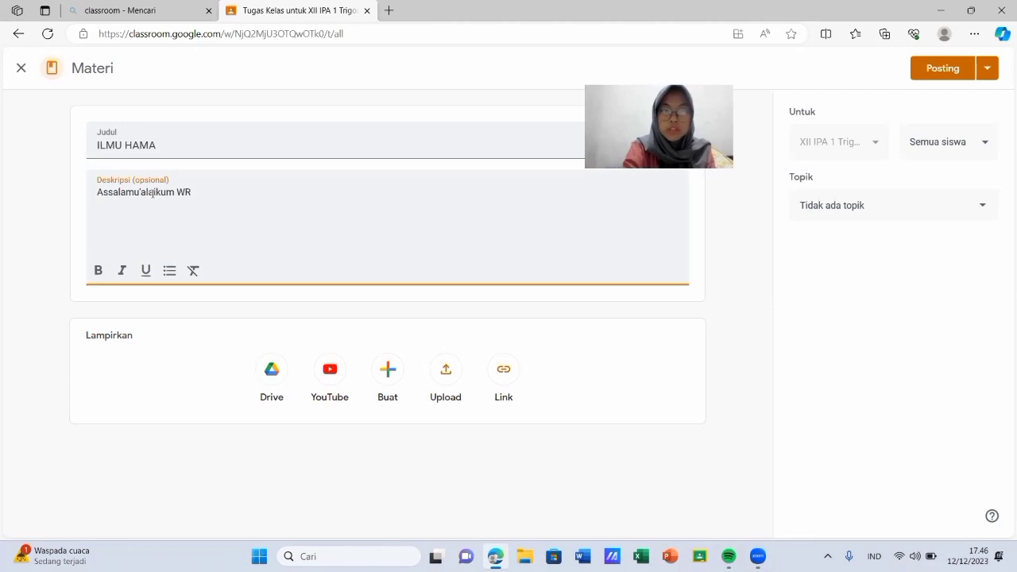
{"action": "type", "text": "m Wr. Wb. A"}
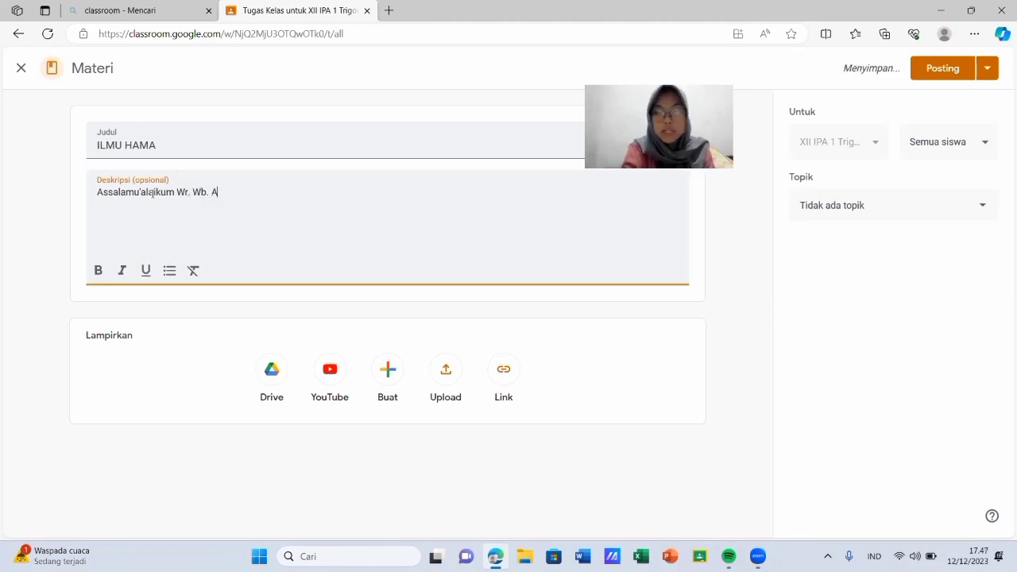
{"action": "type", "text": "nak-anak berikut "}
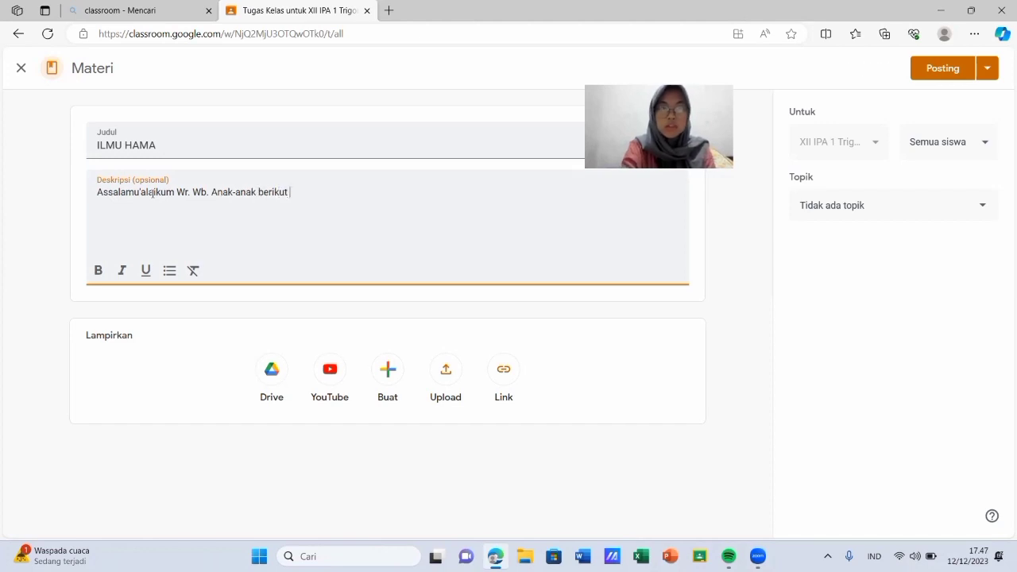
{"action": "type", "text": "adalah materi pada "}
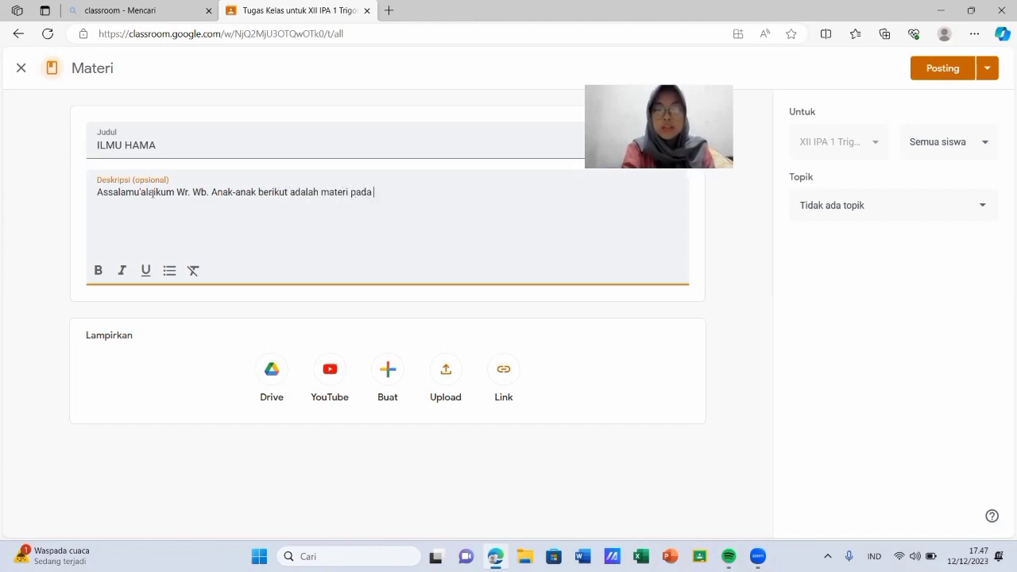
{"action": "type", "text": "pertemuan pertama"}
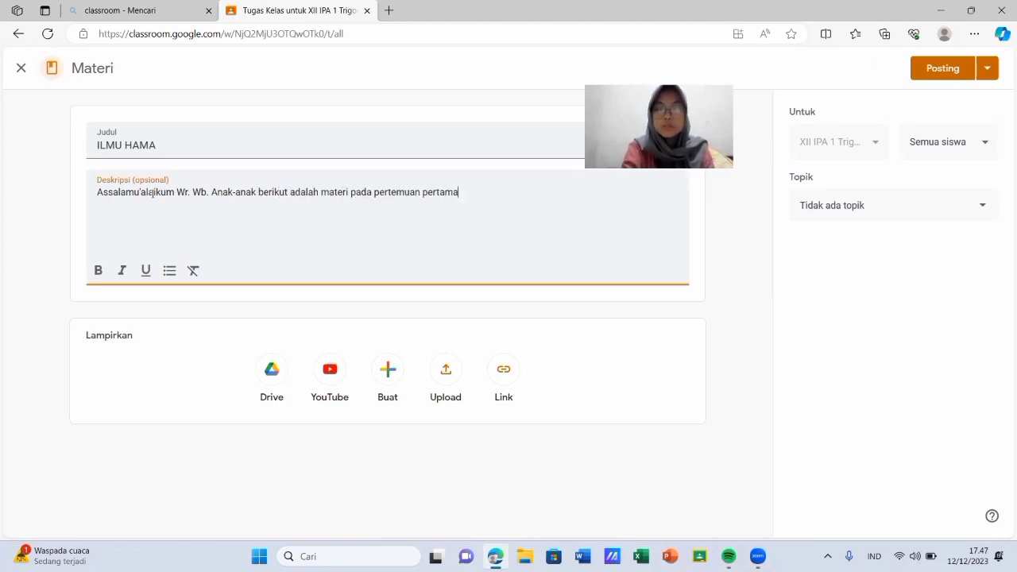
{"action": "type", "text": ", silahkan di"}
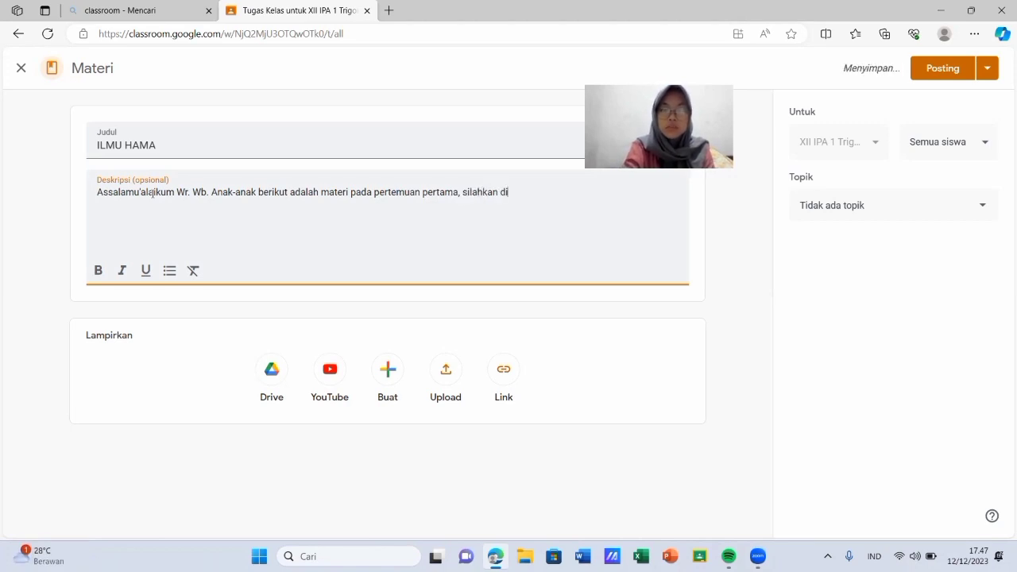
{"action": "type", "text": "baca dan dipahami"}
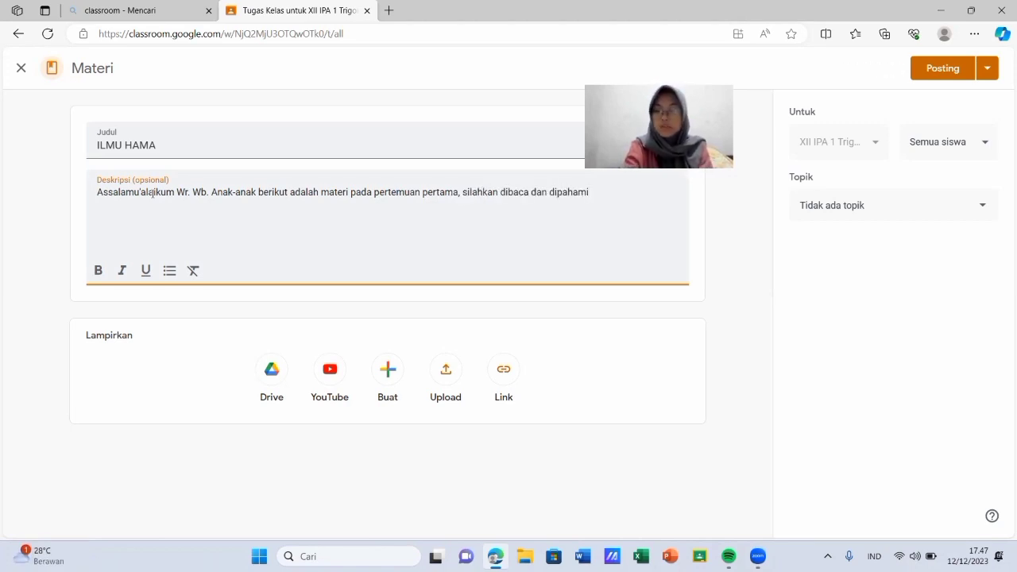
{"action": "type", "text": ". Tugas menyusu"}
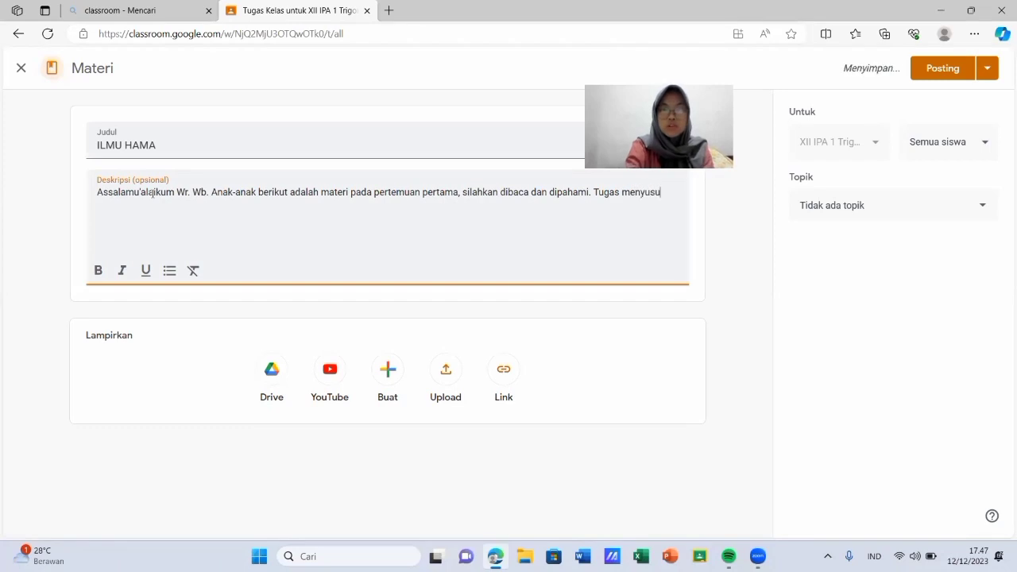
{"action": "type", "text": "l"}
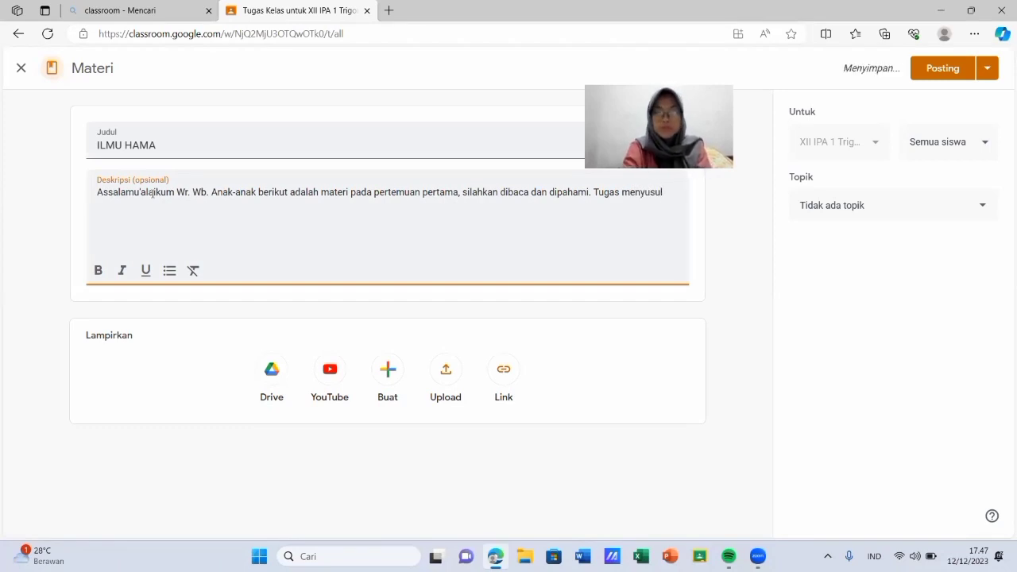
{"action": "type", "text": "!"}
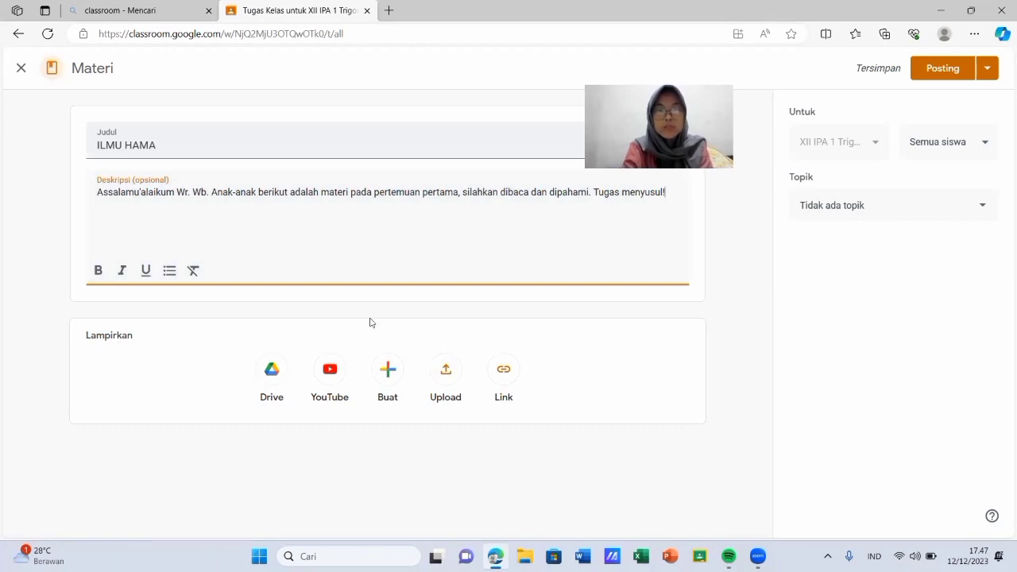
Start uploading an attachment to the material post, and browse to the computer's Dokumen folder.
{"action": "left_click", "coordinate": [446, 370]}
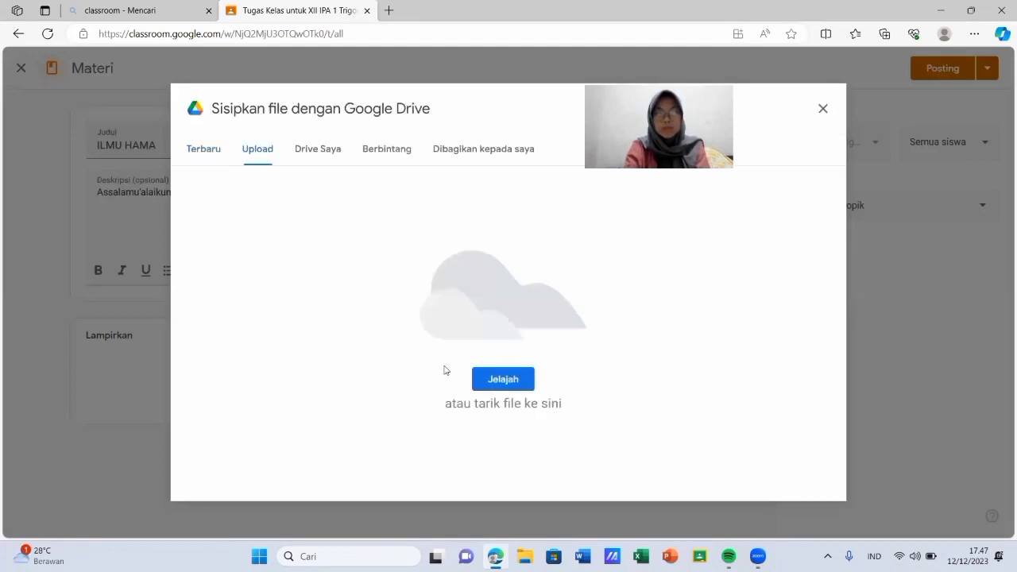
{"action": "left_click", "coordinate": [523, 381]}
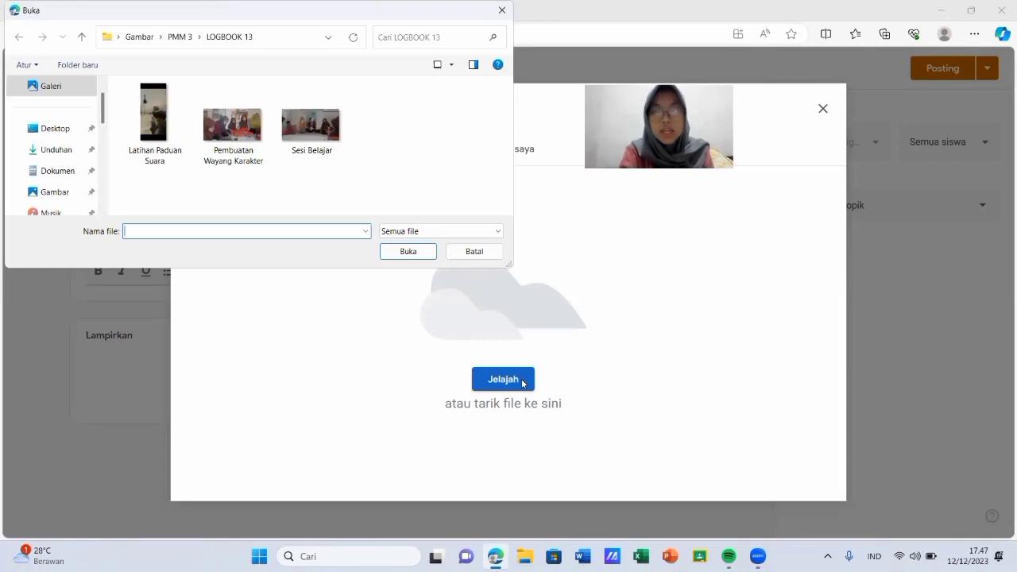
{"action": "left_click", "coordinate": [78, 172]}
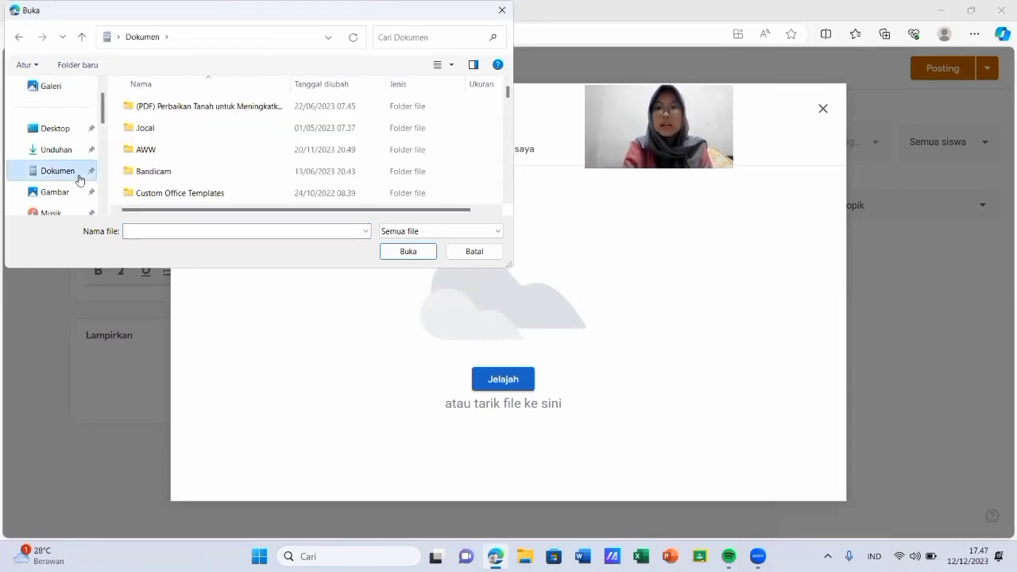
Search the Dokumen folder for ihpt, and clear the search.
{"action": "scroll", "coordinate": [392, 144], "scroll_direction": "down", "scroll_amount": 5}
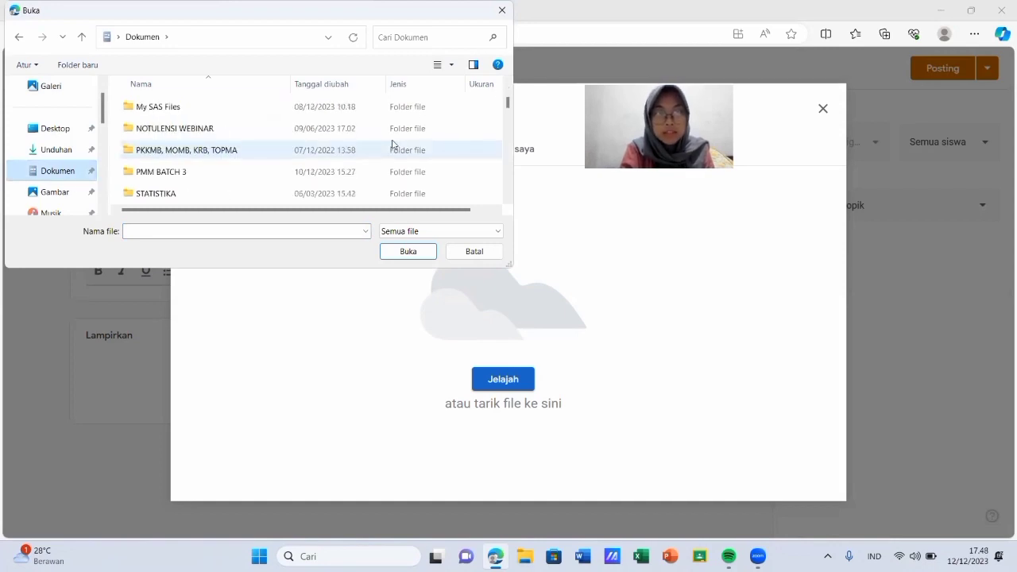
{"action": "left_click", "coordinate": [400, 37]}
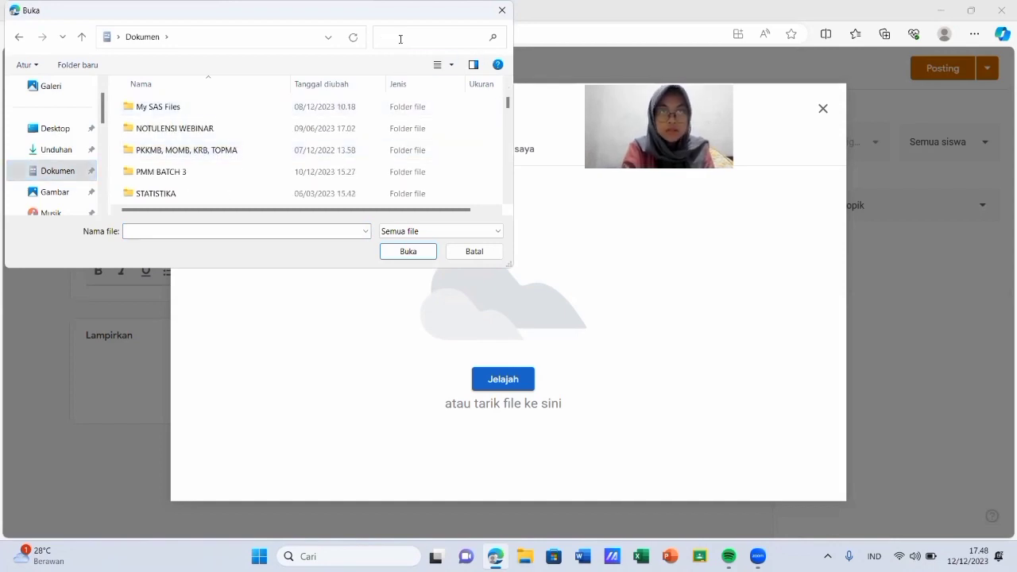
{"action": "type", "text": "ihpt"}
{"action": "key", "text": "BackSpace"}
{"action": "key", "text": "BackSpace"}
{"action": "key", "text": "BackSpace"}
{"action": "key", "text": "BackSpace"}
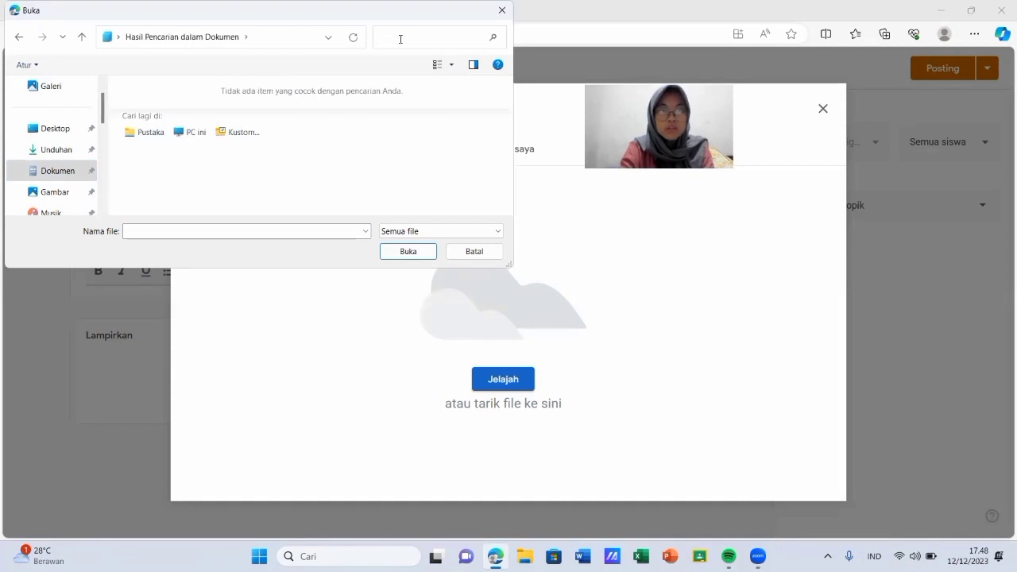
Attach the PDF Kuliah 3b-Alat Mulut dan Gejala Serangan from the Ilmu Hama & Penyakit Tanaman folder inside MK SEMESTER 3.
{"action": "scroll", "coordinate": [274, 149], "scroll_direction": "down", "scroll_amount": 4}
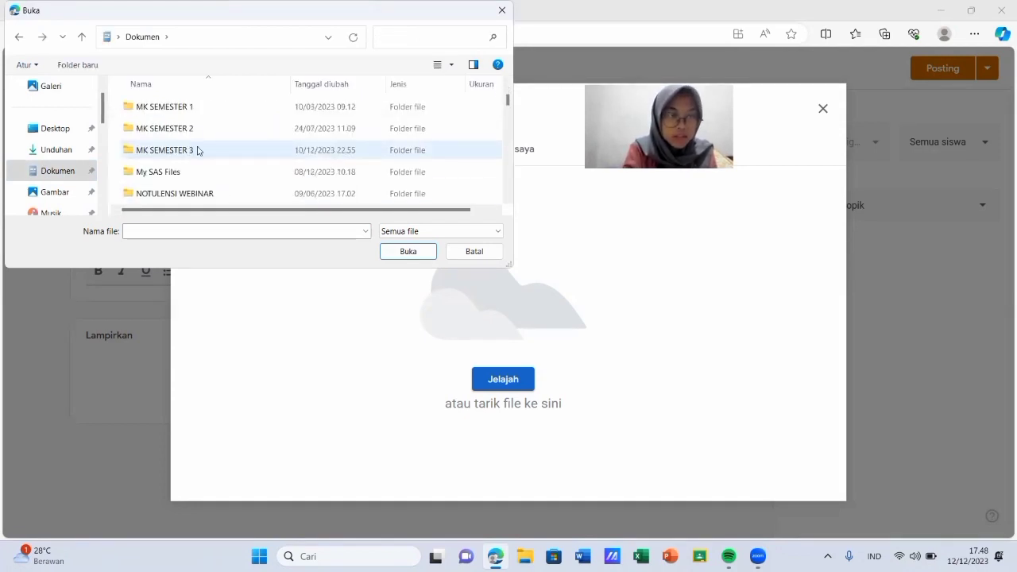
{"action": "double_click", "coordinate": [198, 150]}
{"action": "double_click", "coordinate": [217, 107]}
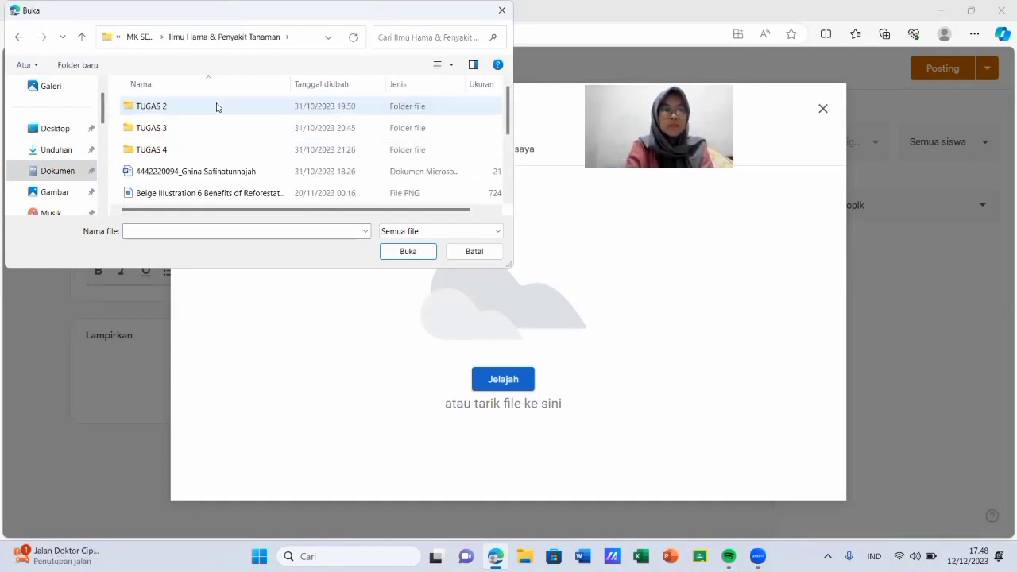
{"action": "scroll", "coordinate": [245, 182], "scroll_direction": "down", "scroll_amount": 3}
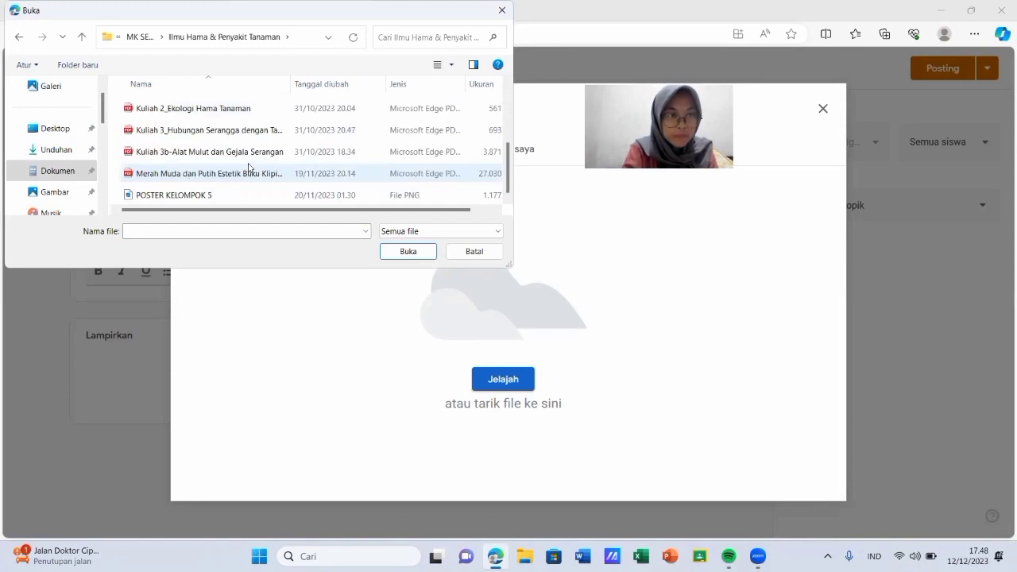
{"action": "left_click", "coordinate": [279, 153]}
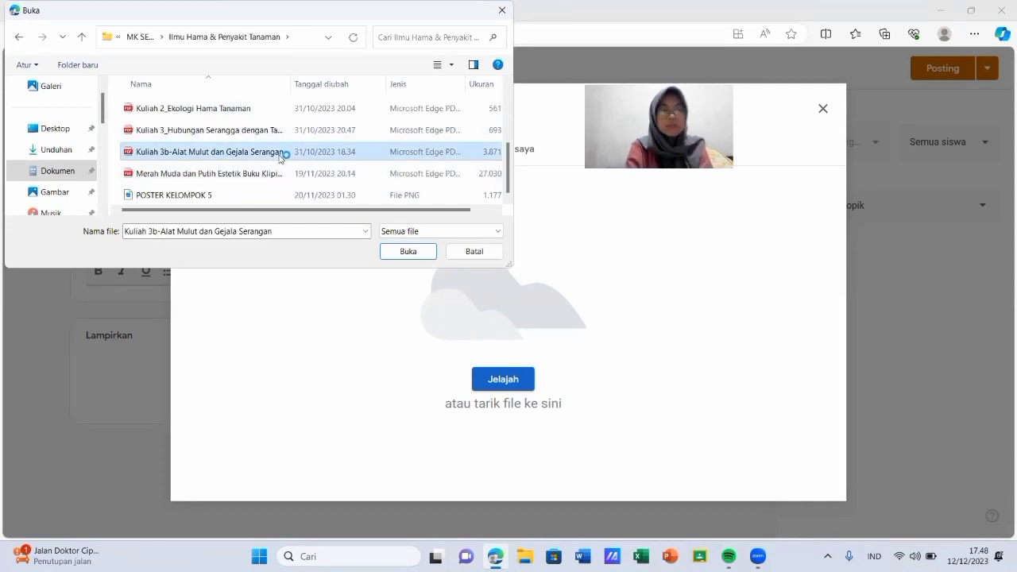
{"action": "left_click", "coordinate": [161, 232]}
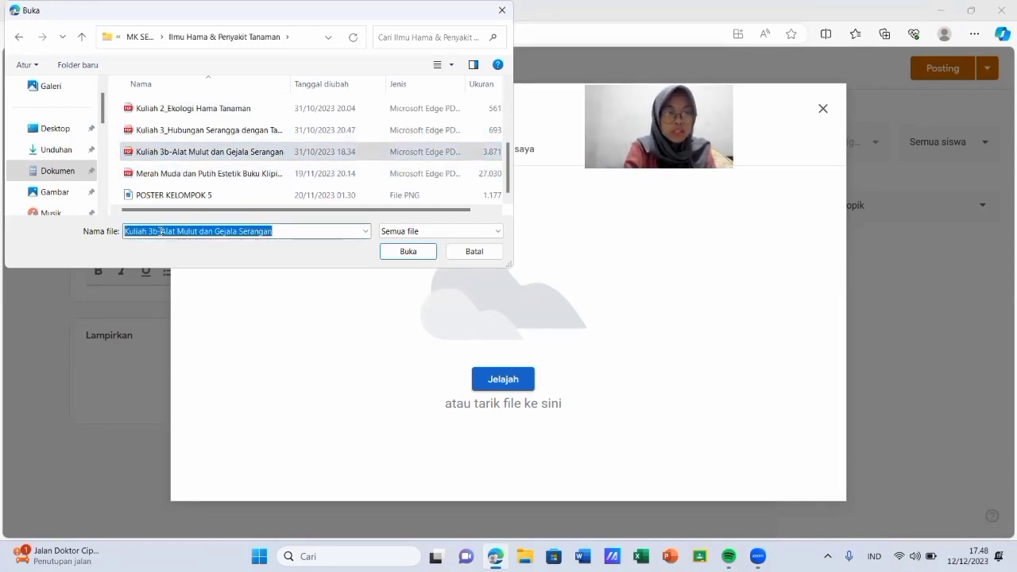
{"action": "left_click", "coordinate": [326, 233]}
{"action": "left_click", "coordinate": [408, 251]}
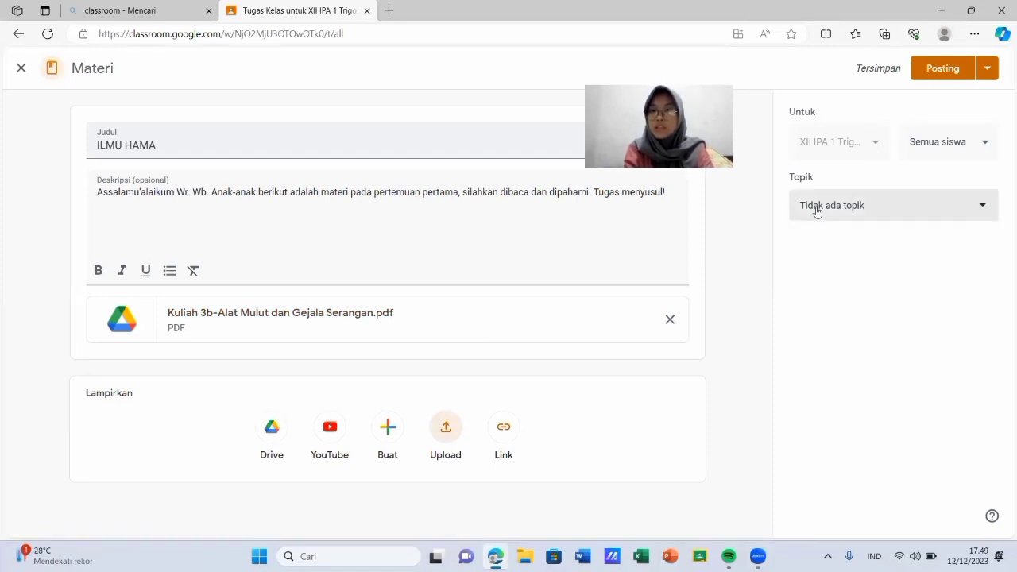
Create the topic Materi Pertemuan 1 for the material, and post it to all students of the class.
{"action": "left_click", "coordinate": [981, 149]}
{"action": "left_click", "coordinate": [983, 148]}
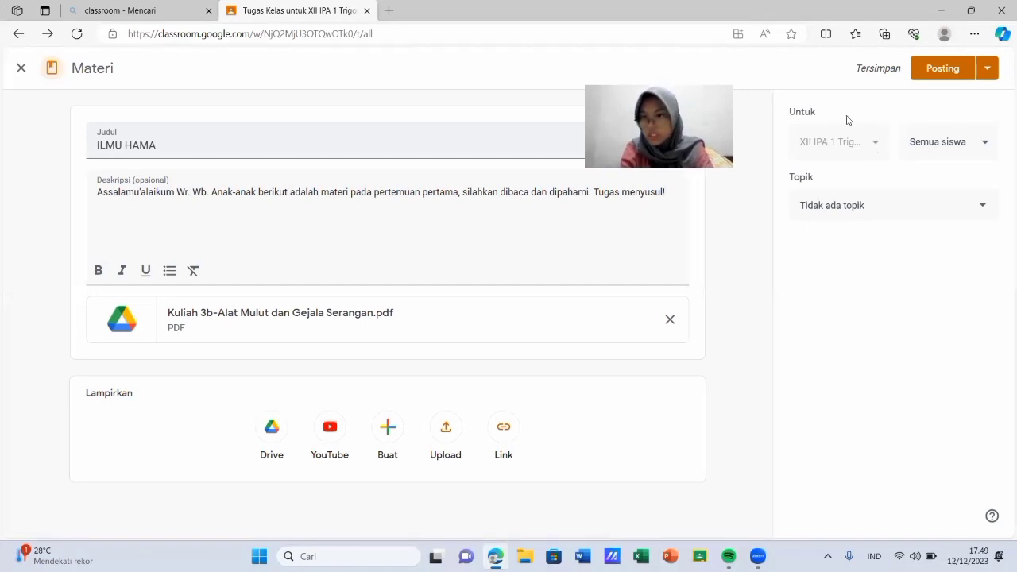
{"action": "left_click", "coordinate": [985, 208]}
{"action": "left_click", "coordinate": [873, 280]}
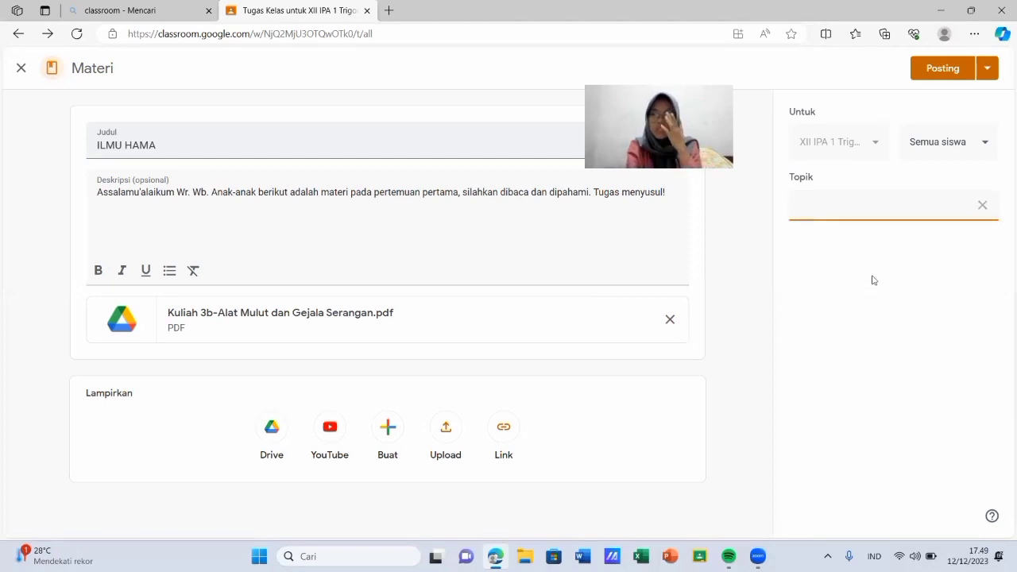
{"action": "type", "text": "Materi "}
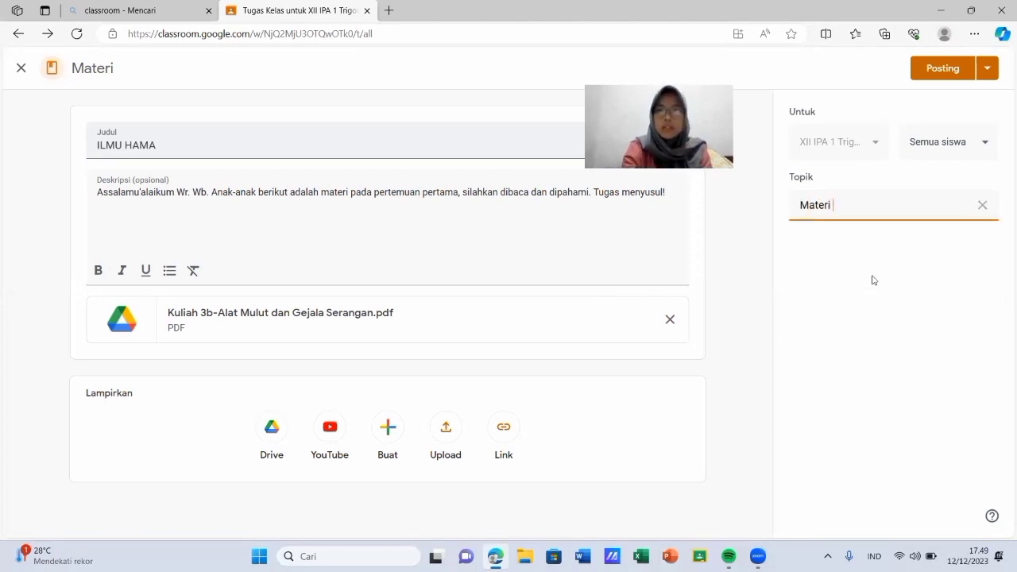
{"action": "type", "text": "pE"}
{"action": "key", "text": "BackSpace"}
{"action": "key", "text": "BackSpace"}
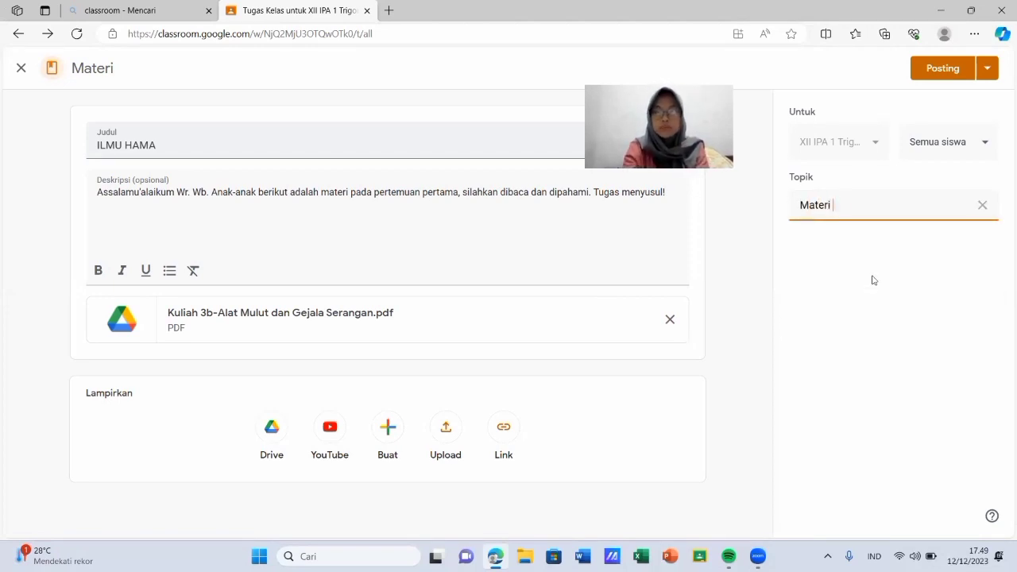
{"action": "type", "text": "Pertemuan 1"}
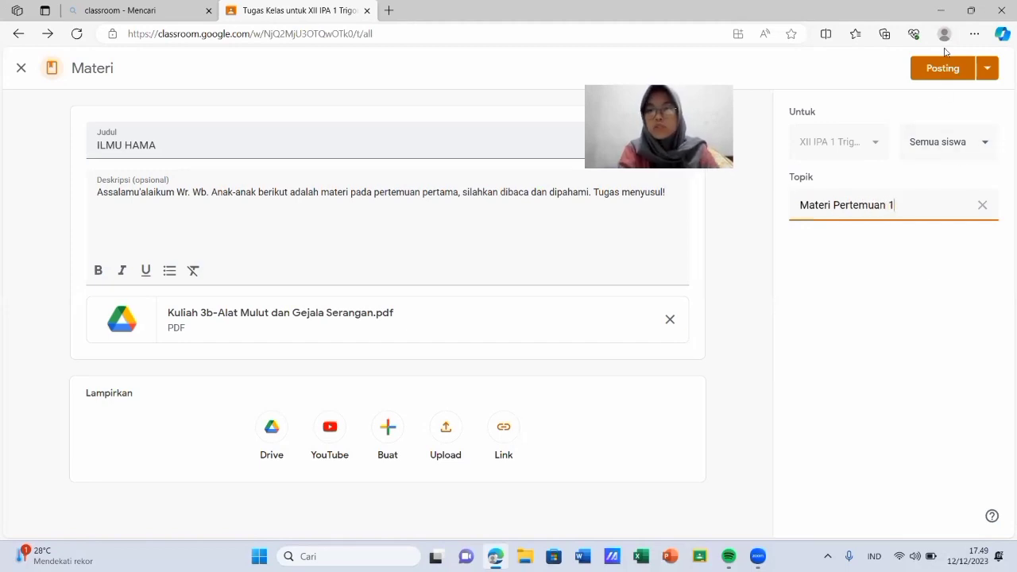
{"action": "left_click", "coordinate": [952, 71]}
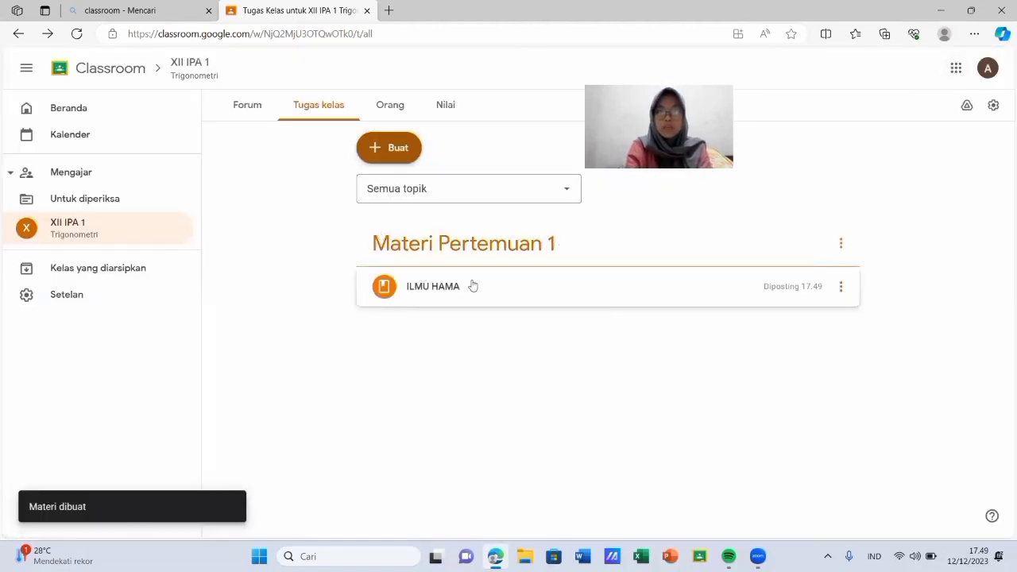
View the ILMU HAMA post from the class forum, preview its attached PDF, and close the preview.
{"action": "left_click", "coordinate": [246, 106]}
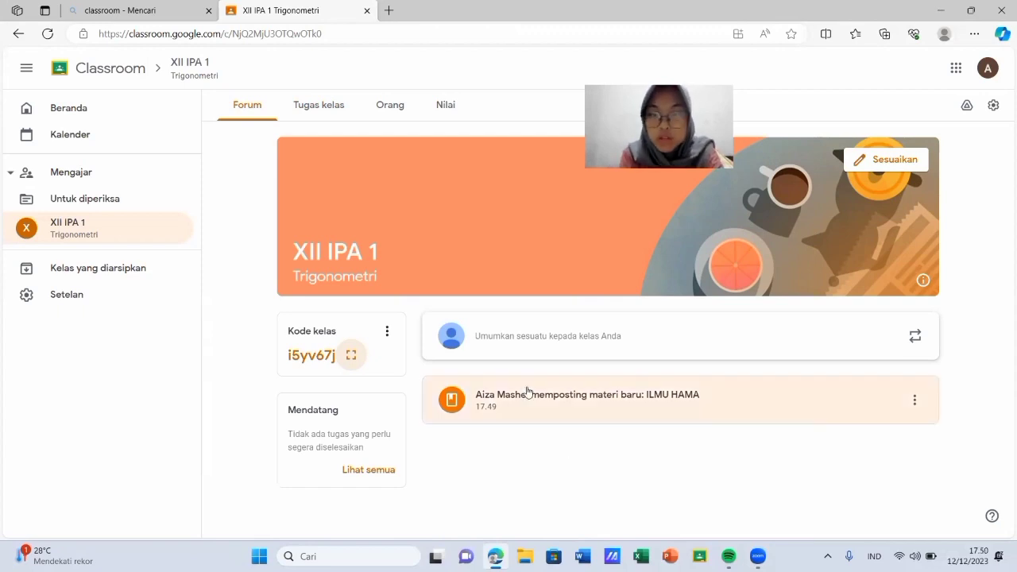
{"action": "left_click", "coordinate": [555, 410]}
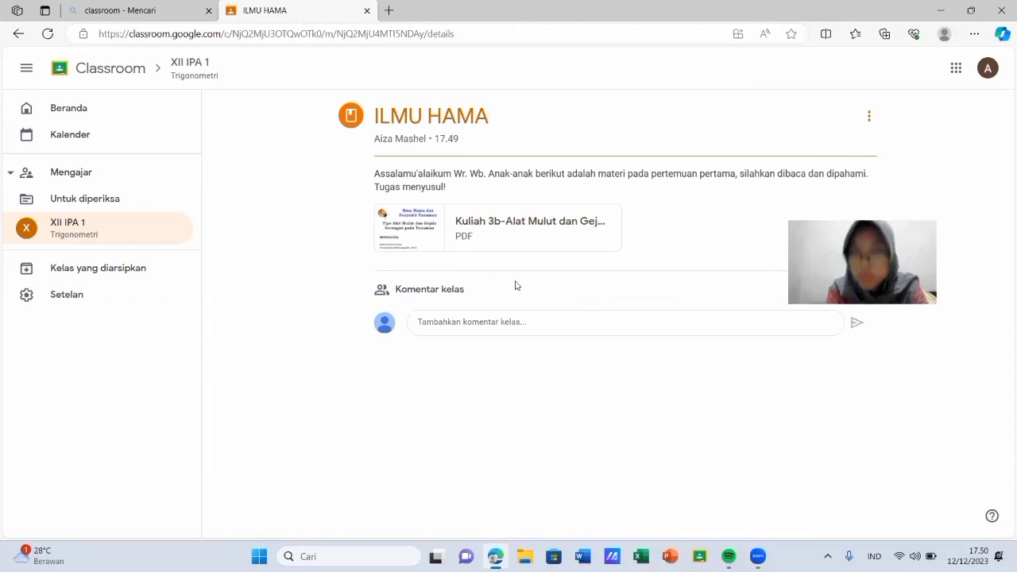
{"action": "left_click", "coordinate": [483, 225]}
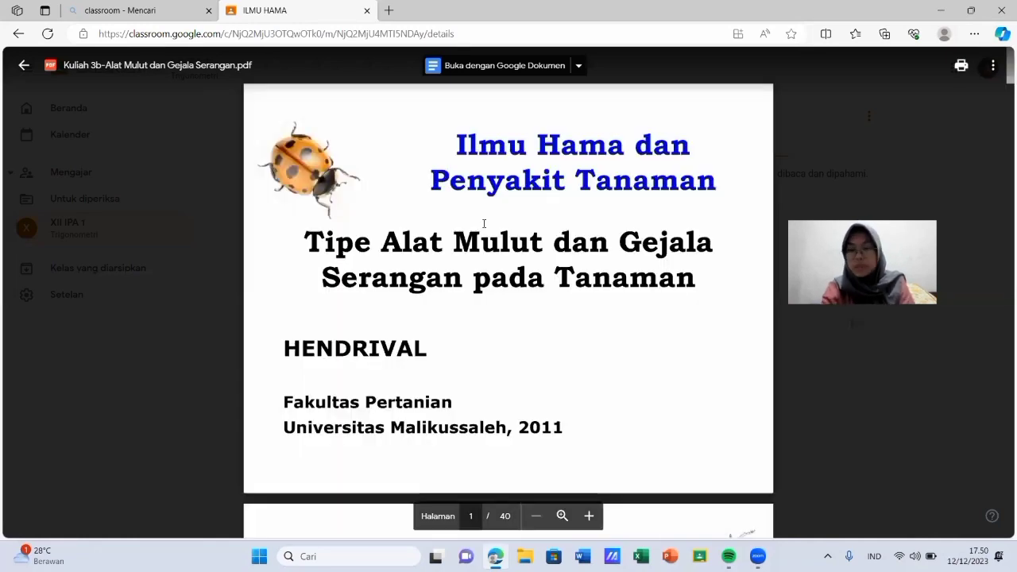
{"action": "scroll", "coordinate": [484, 224], "scroll_direction": "down", "scroll_amount": 5}
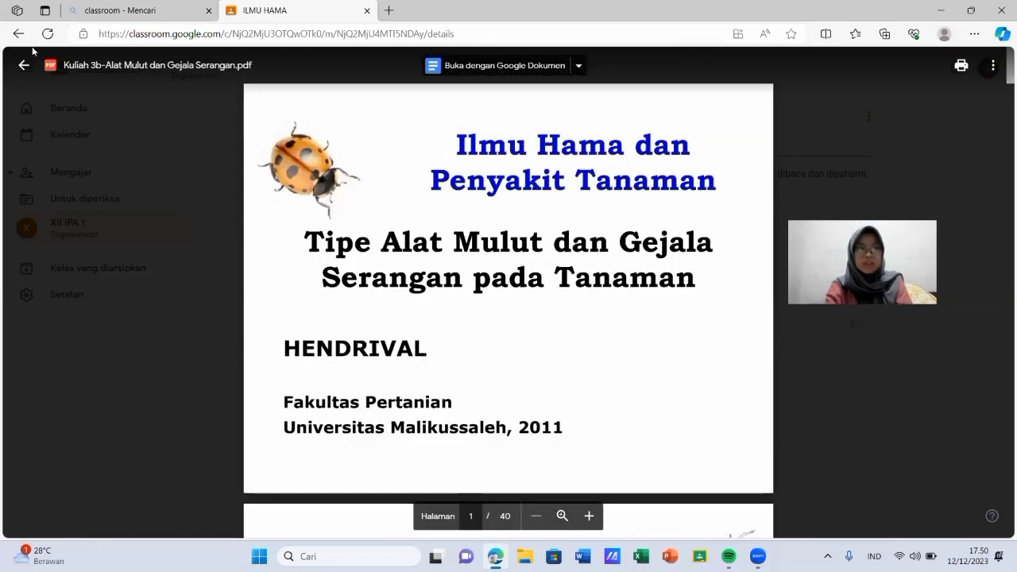
{"action": "left_click", "coordinate": [24, 65]}
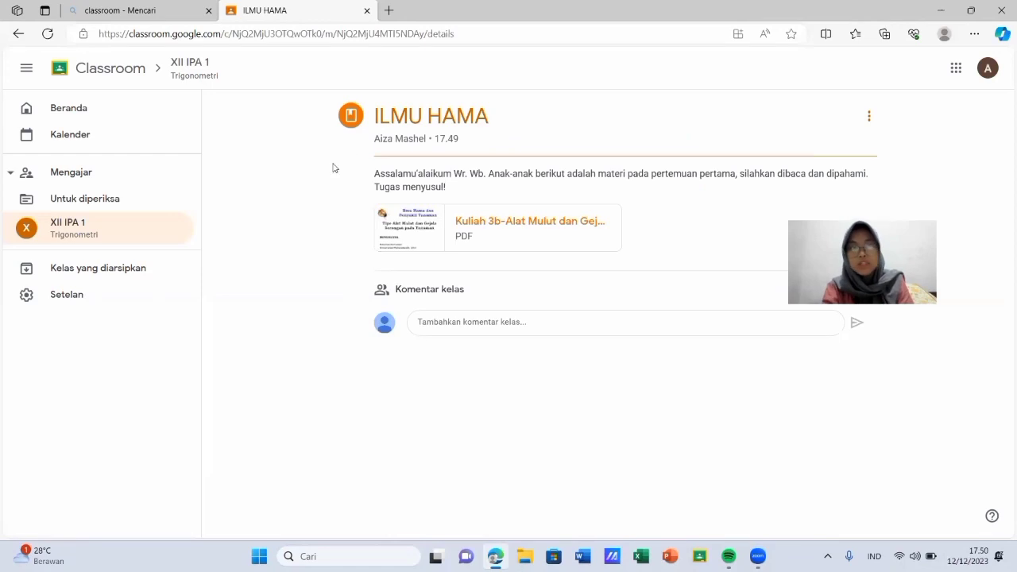
Start a new quiz assignment (Tugas kuis) in the classwork of XII IPA 1, and dismiss the hint about adding material.
{"action": "left_click", "coordinate": [109, 119]}
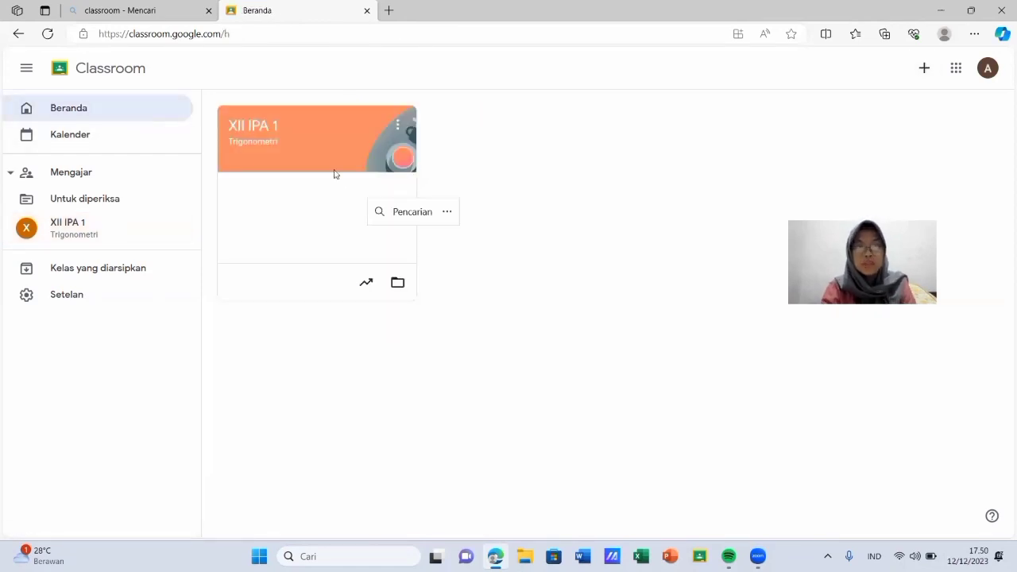
{"action": "left_click", "coordinate": [137, 236]}
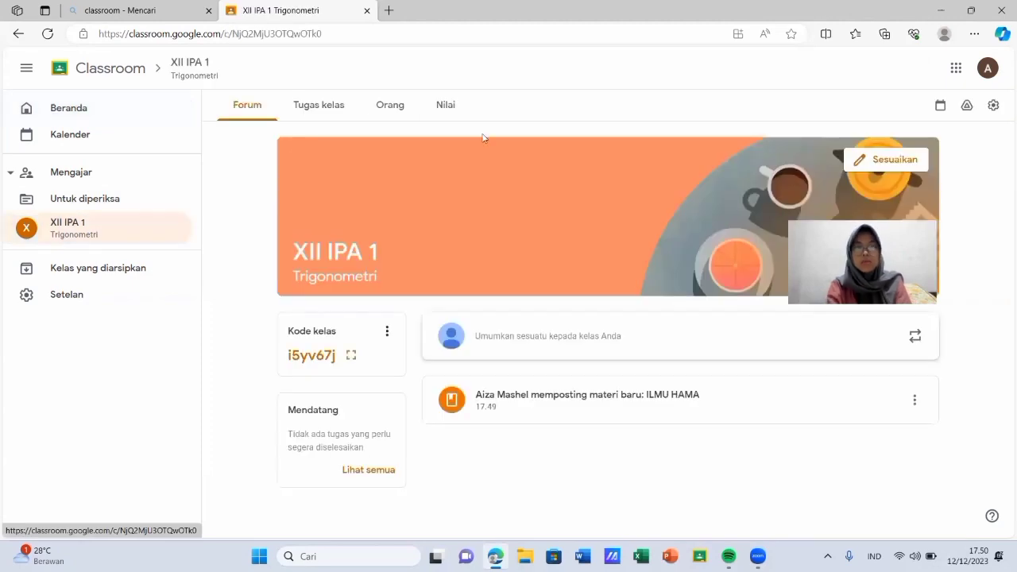
{"action": "double_click", "coordinate": [320, 106]}
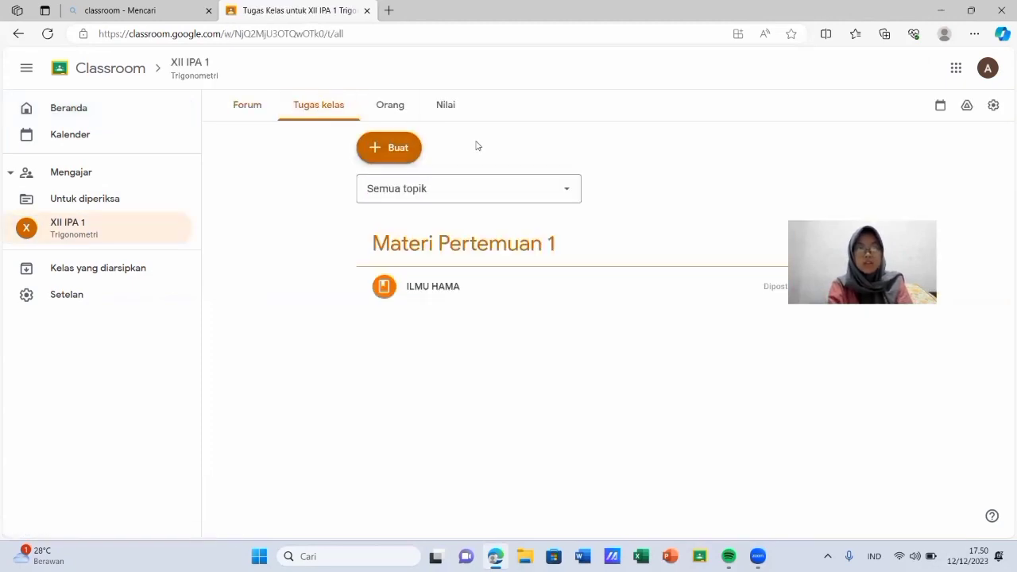
{"action": "left_click", "coordinate": [405, 146]}
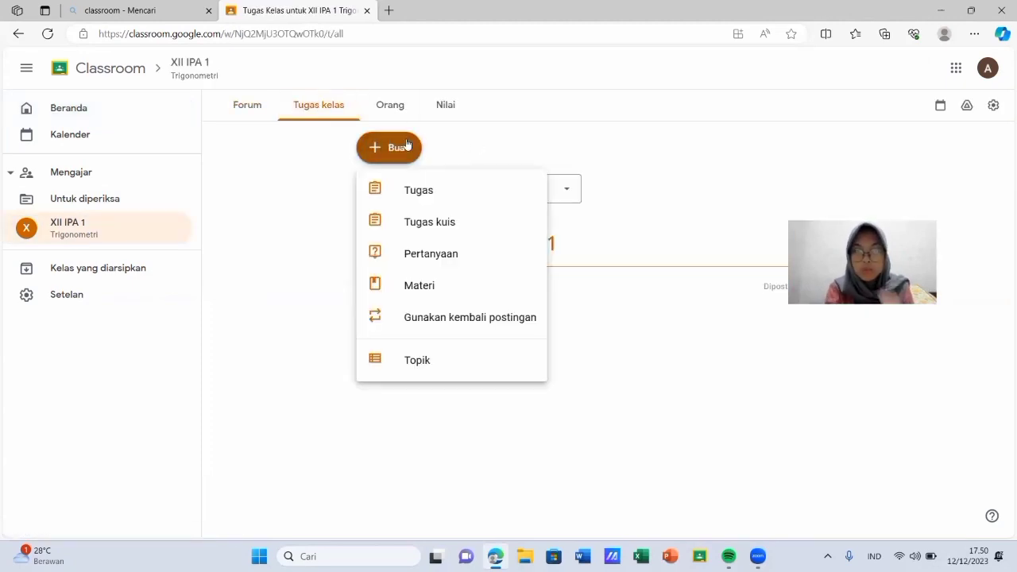
{"action": "left_click", "coordinate": [416, 236]}
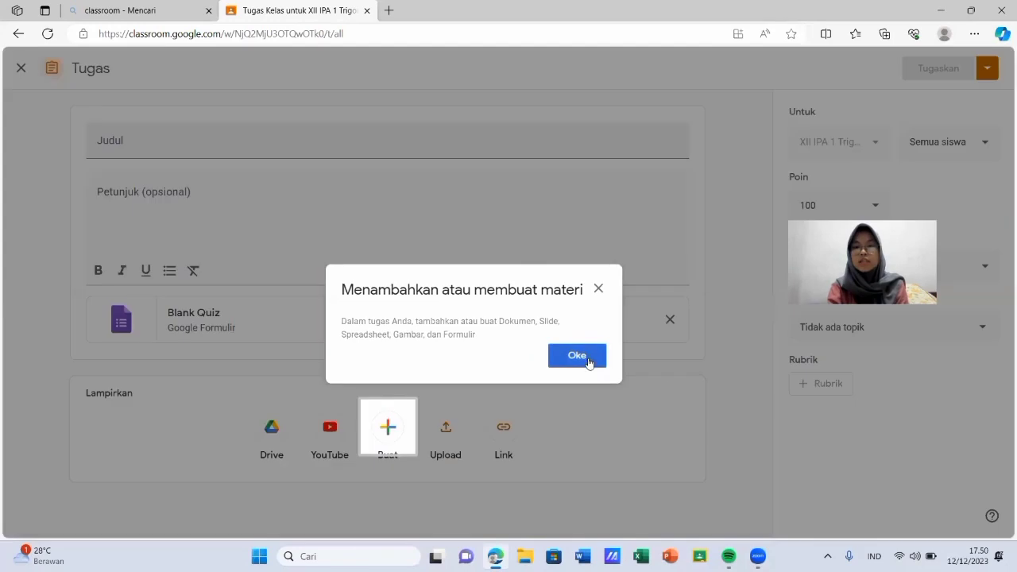
{"action": "left_click", "coordinate": [589, 357]}
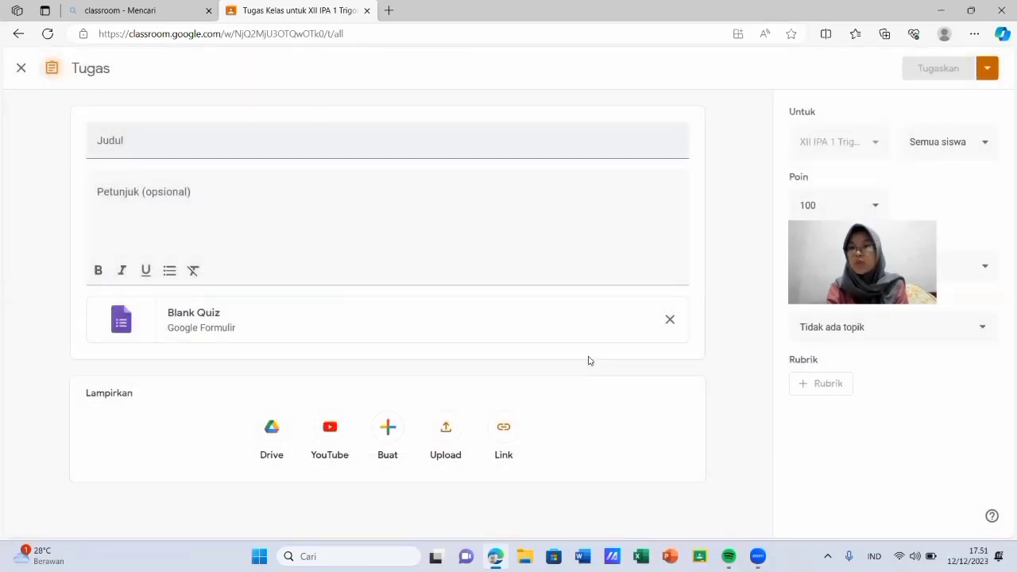
{"action": "left_click", "coordinate": [331, 141]}
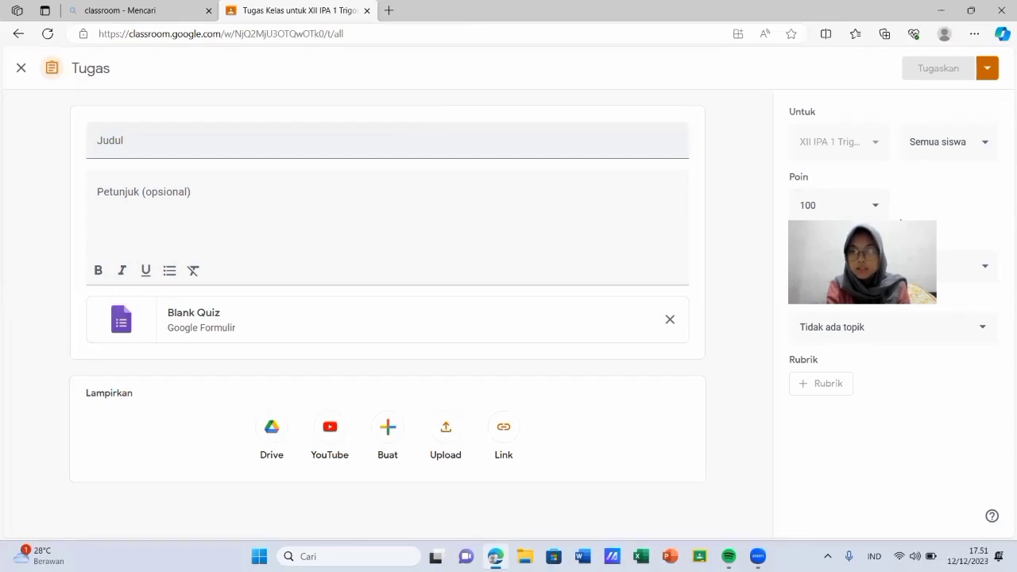
{"action": "left_click", "coordinate": [129, 148]}
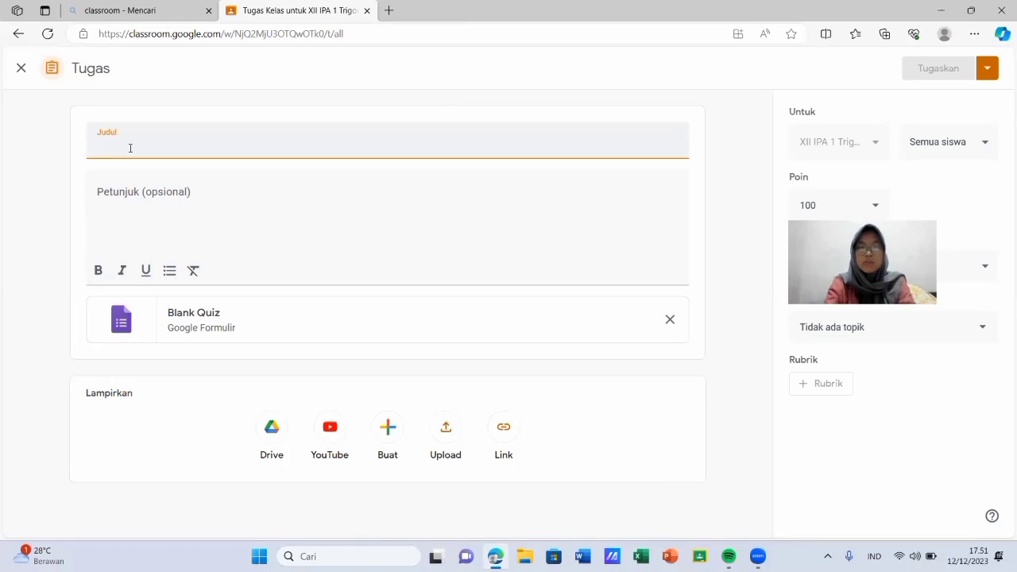
{"action": "type", "text": "BEBERAPA ALAT M"}
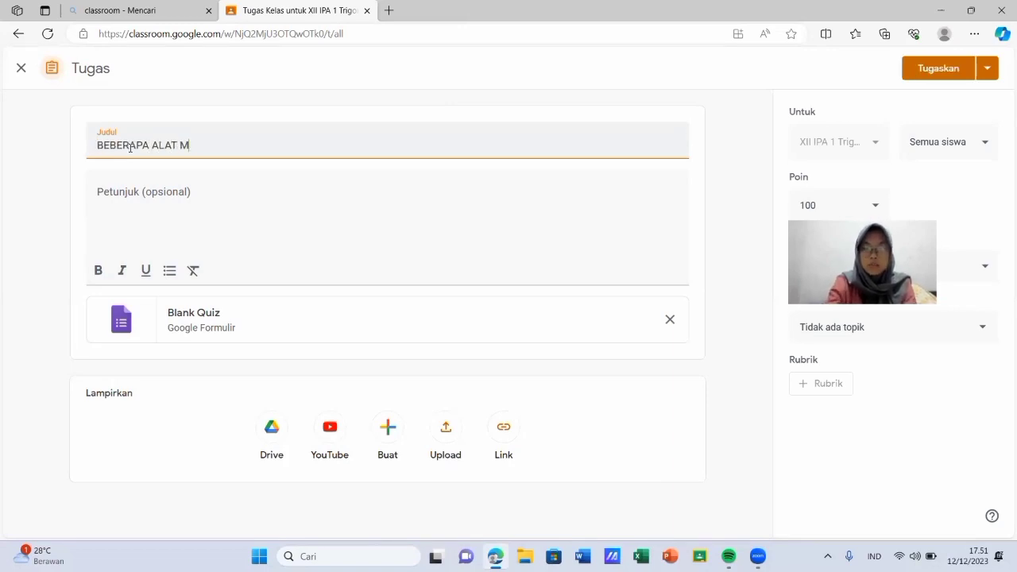
{"action": "type", "text": "ULUT"}
{"action": "key", "text": "BackSpace"}
{"action": "key", "text": "BackSpace"}
{"action": "key", "text": "BackSpace"}
{"action": "key", "text": "BackSpace"}
{"action": "key", "text": "BackSpace"}
{"action": "key", "text": "BackSpace"}
{"action": "key", "text": "BackSpace"}
{"action": "key", "text": "BackSpace"}
{"action": "key", "text": "BackSpace"}
{"action": "key", "text": "BackSpace"}
{"action": "key", "text": "BackSpace"}
{"action": "key", "text": "BackSpace"}
{"action": "key", "text": "BackSpace"}
{"action": "key", "text": "BackSpace"}
{"action": "key", "text": "BackSpace"}
{"action": "key", "text": "BackSpace"}
{"action": "key", "text": "BackSpace"}
{"action": "key", "text": "BackSpace"}
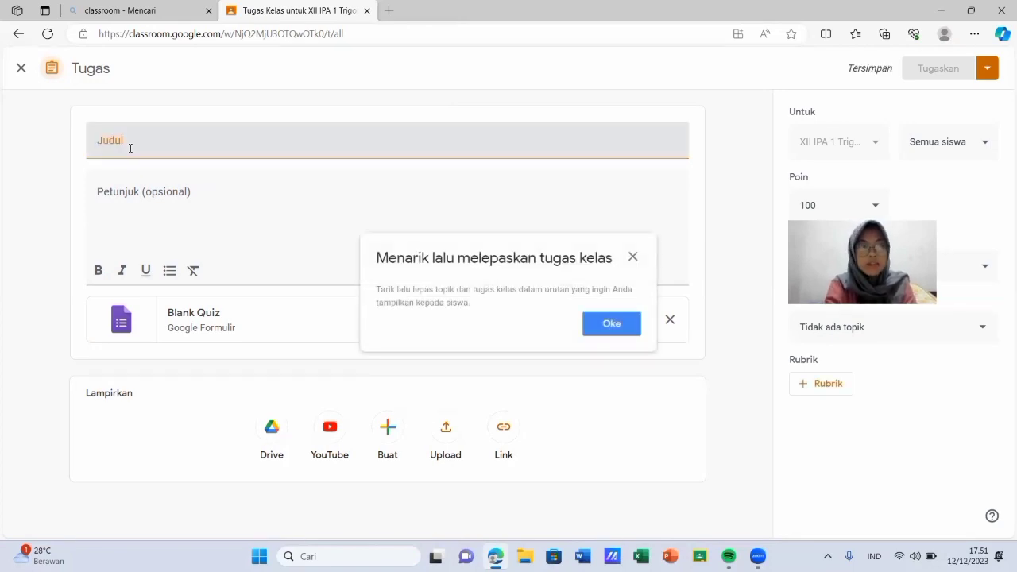
Title the quiz assignment SPLDV.
{"action": "left_click", "coordinate": [130, 148]}
{"action": "type", "text": "SPL"}
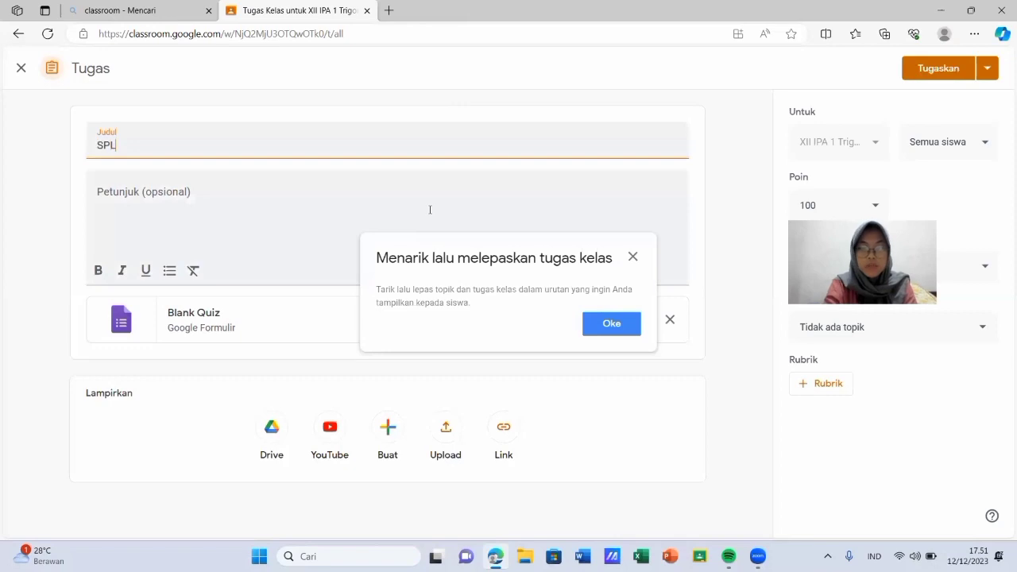
{"action": "type", "text": "DV"}
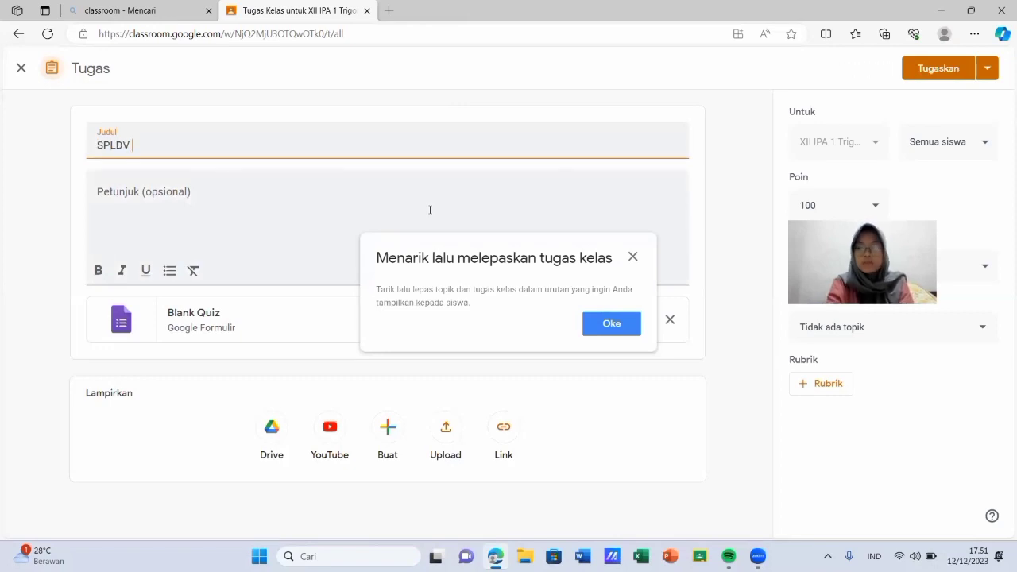
Enter the assignment instructions "Silahkan pilih jawaban dengan tepat dan jangan sampai ada yang terlewat.", dismissing the hint about reordering classwork.
{"action": "left_click", "coordinate": [186, 209]}
{"action": "type", "text": "S"}
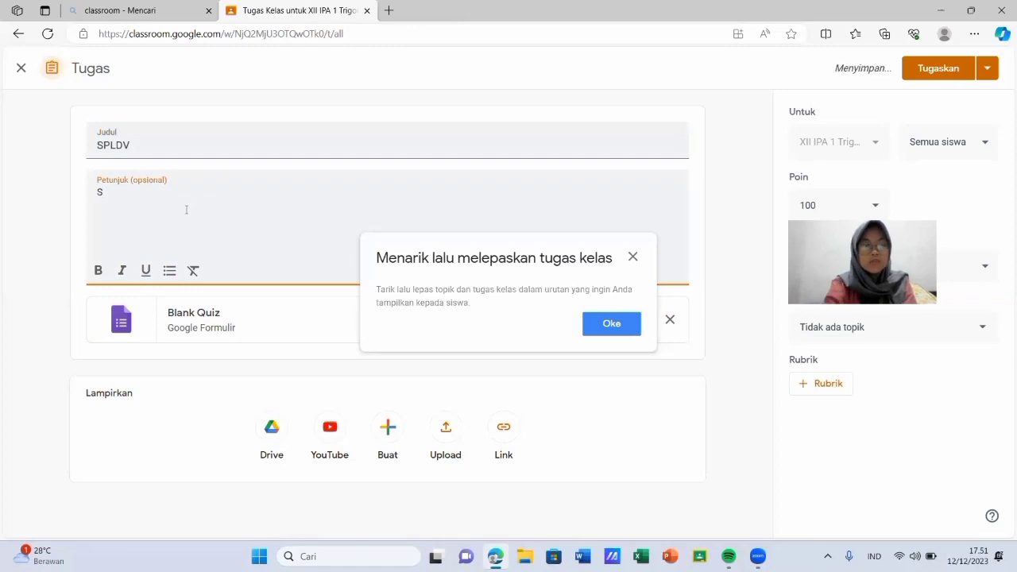
{"action": "left_click", "coordinate": [612, 323]}
{"action": "left_click", "coordinate": [121, 192]}
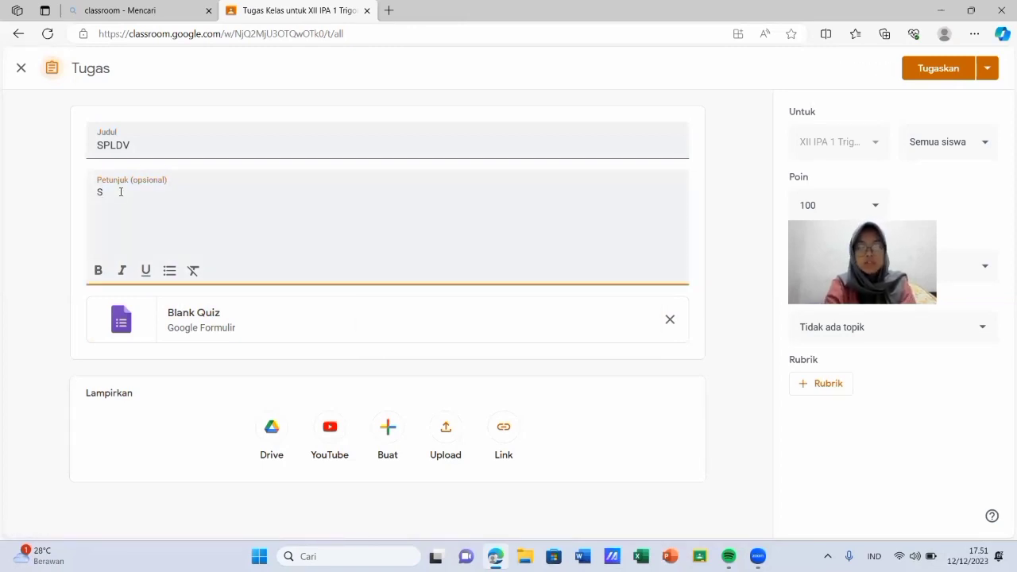
{"action": "type", "text": "ilahkan pilih jawaban s"}
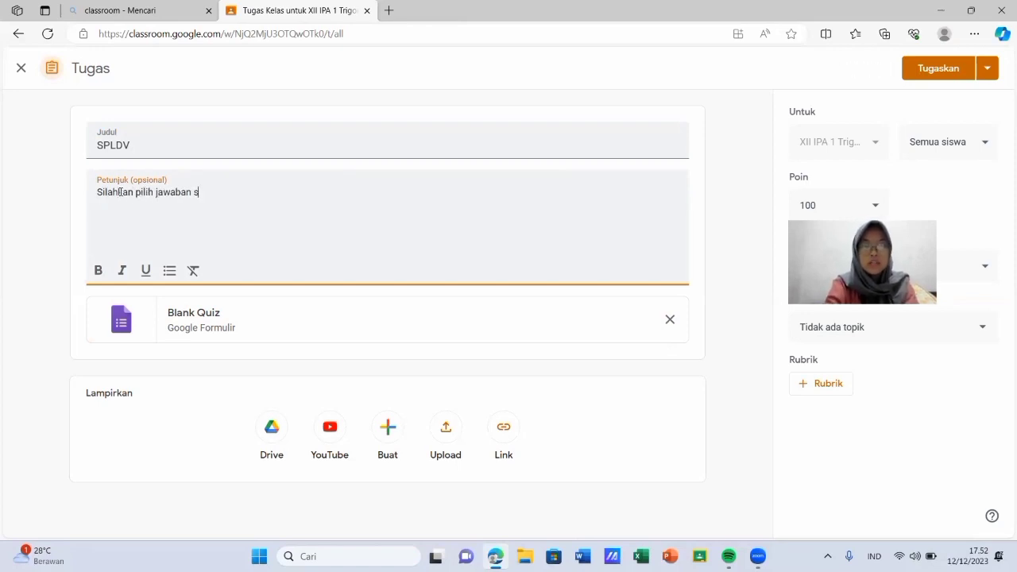
{"action": "key", "text": "BackSpace"}
{"action": "type", "text": "dengan tepat"}
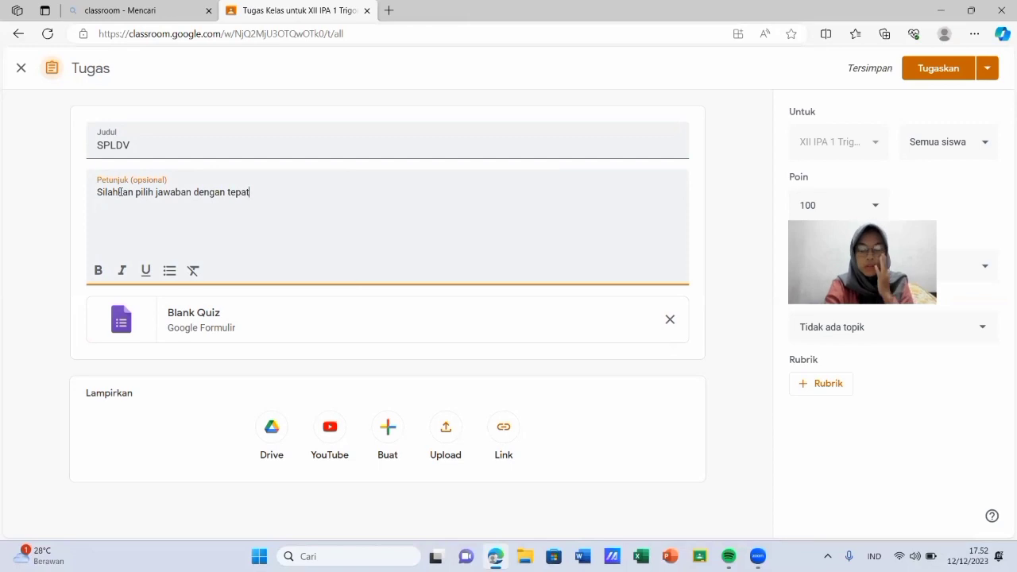
{"action": "type", "text": " dan jangan samp"}
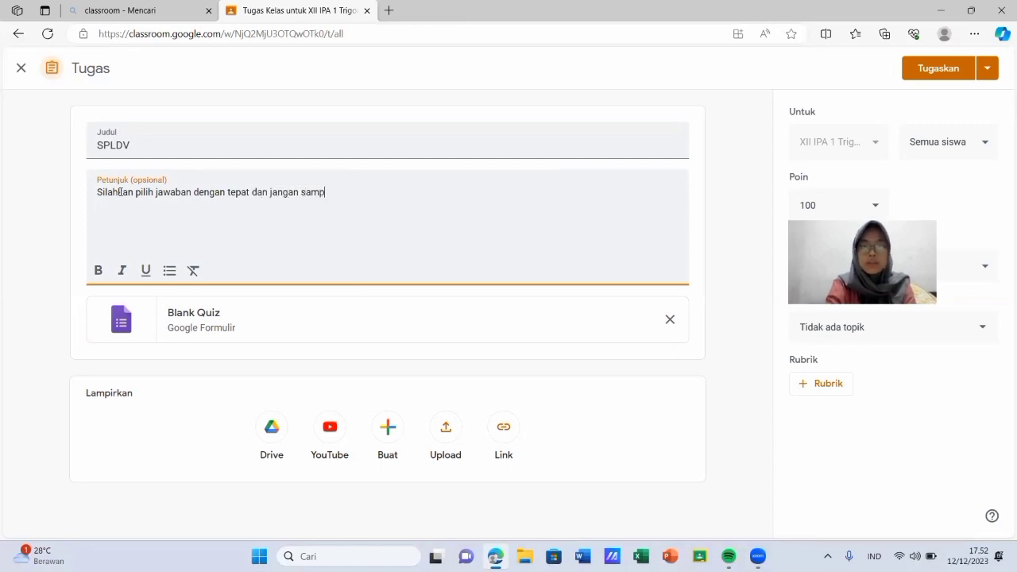
{"action": "type", "text": "ai ada yang ter"}
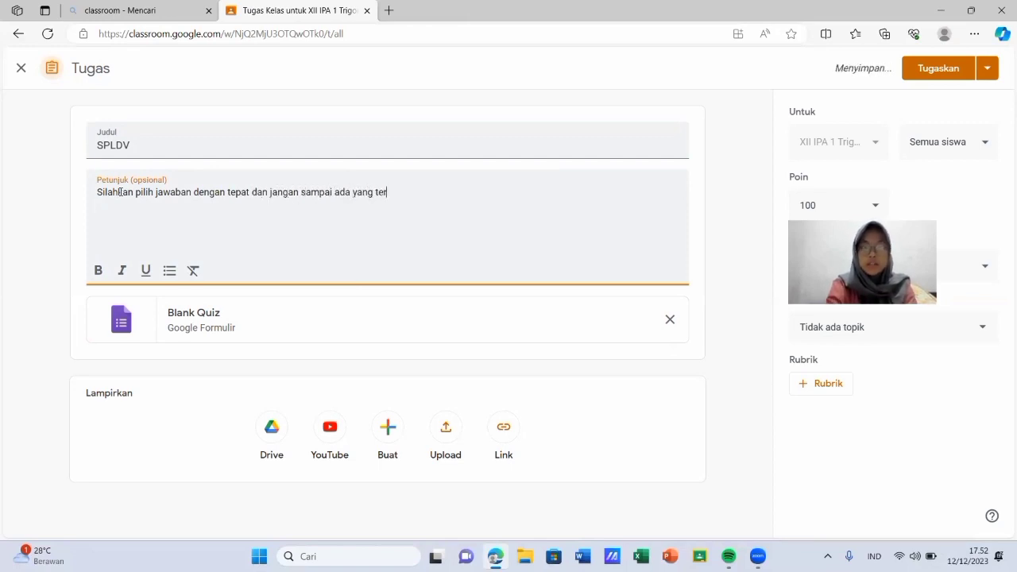
{"action": "type", "text": "lewat."}
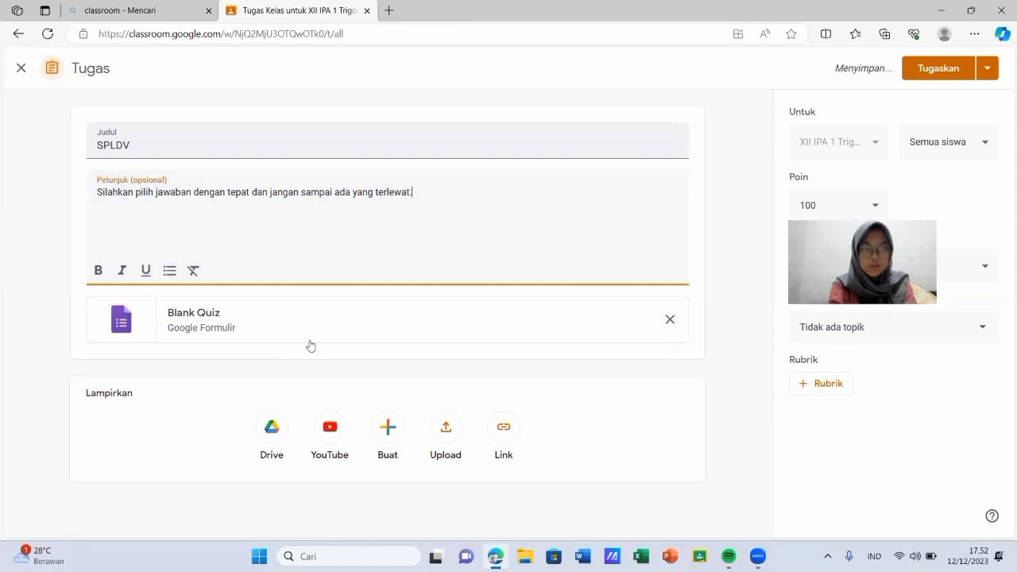
Open the attached Blank Quiz form for editing, skip the tour, and title the form SPLDV.
{"action": "left_click", "coordinate": [193, 314]}
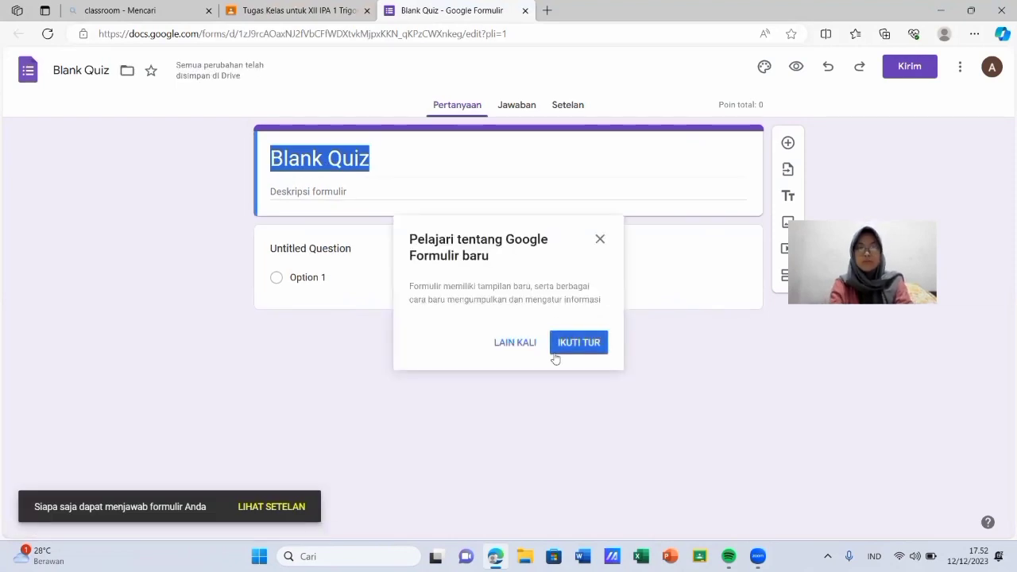
{"action": "left_click", "coordinate": [515, 343]}
{"action": "left_click_drag", "start_coordinate": [374, 155], "coordinate": [247, 175]}
{"action": "type", "text": "SPLDV"}
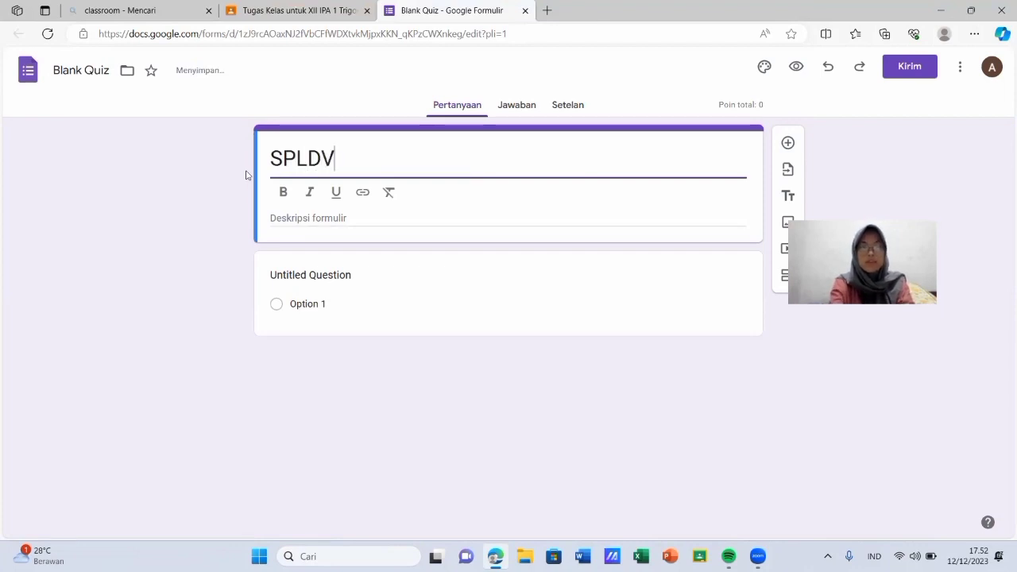
Enter the form description "Jawablah dengan tepat dan jangan sampai ada yang terlewat.".
{"action": "left_click", "coordinate": [308, 217]}
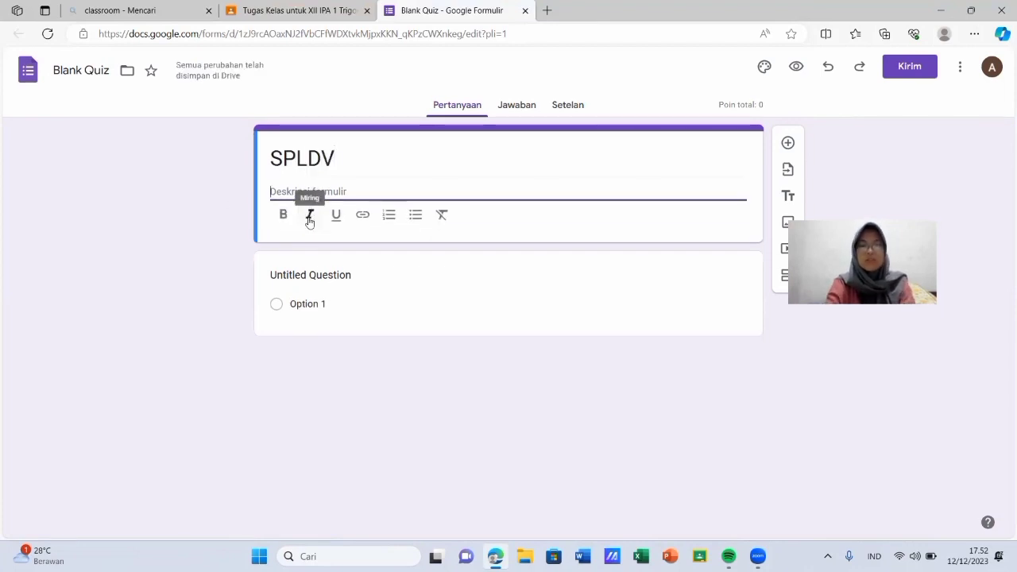
{"action": "type", "text": "Jawablah dengan te"}
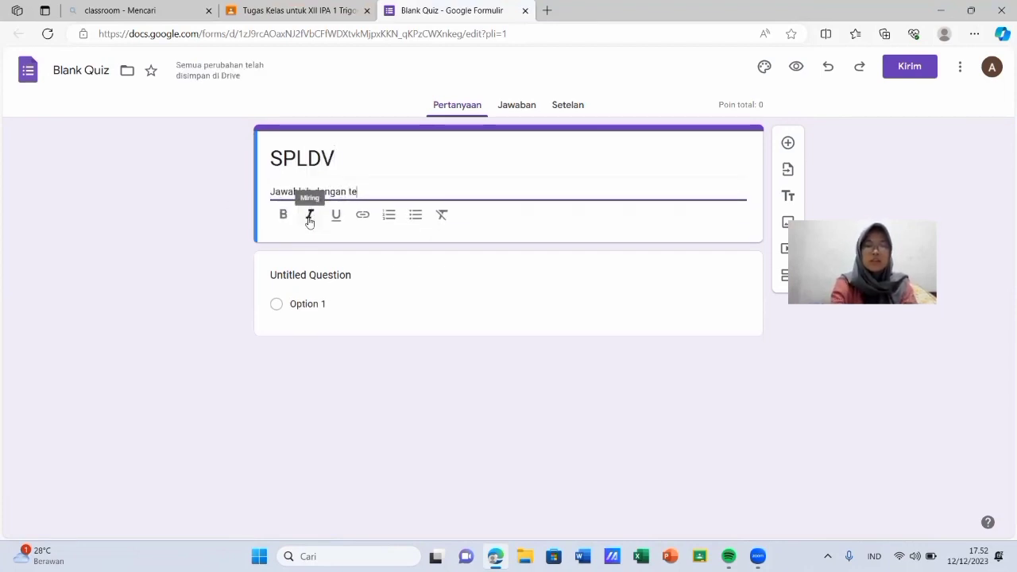
{"action": "type", "text": "pat dan jangan "}
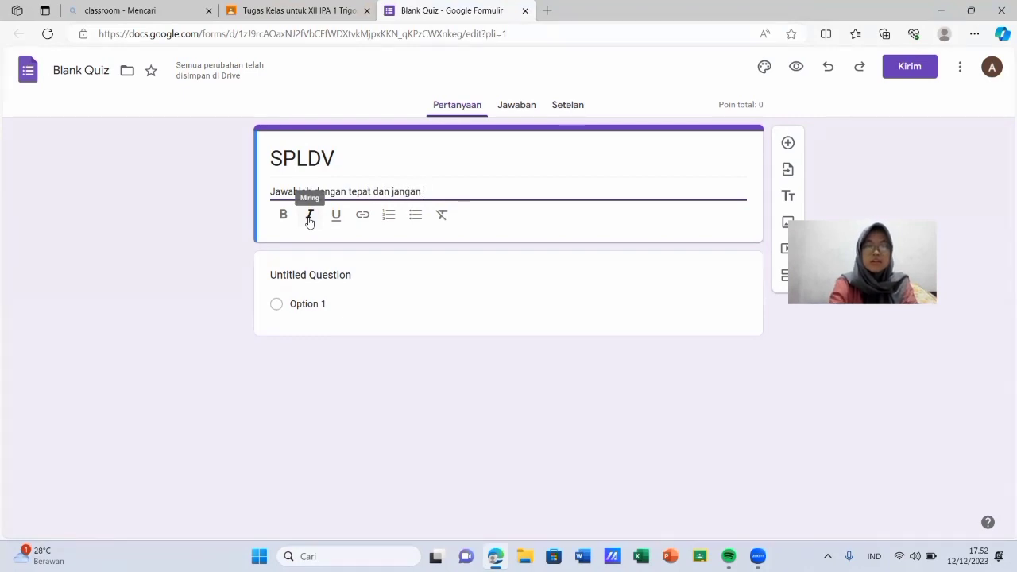
{"action": "type", "text": "sampai ada yang terle"}
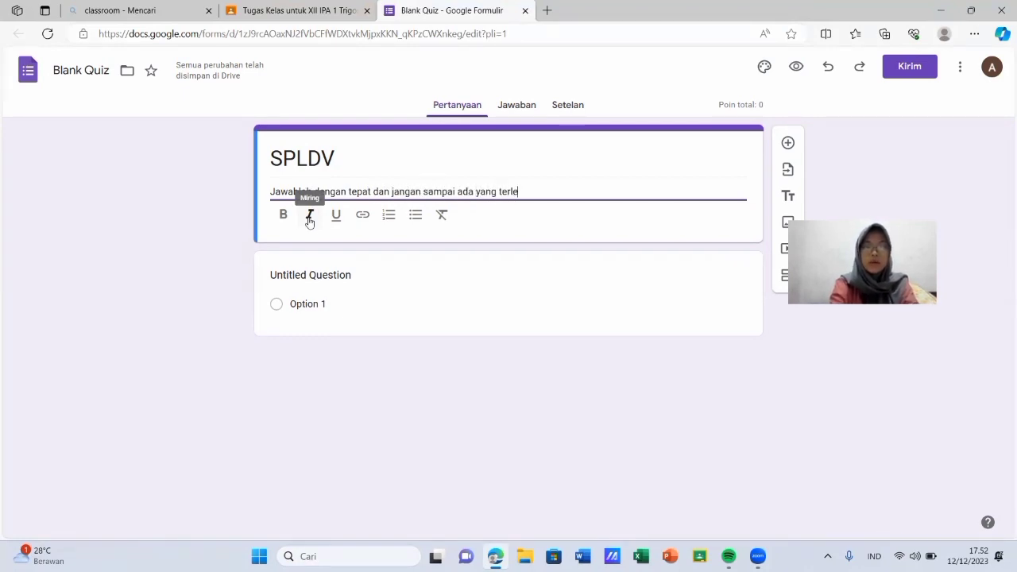
{"action": "type", "text": "wat."}
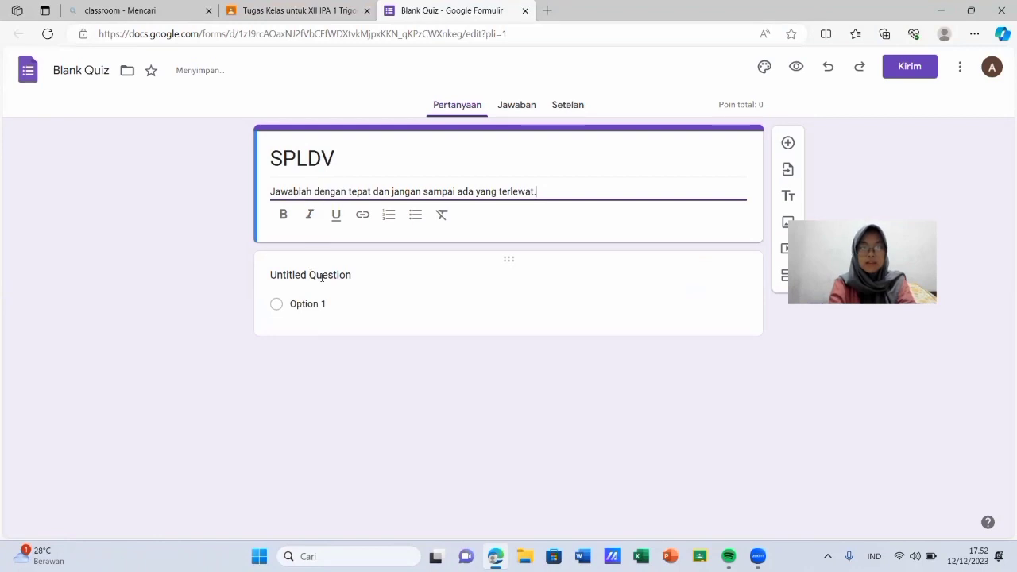
Enter the first question "Apa itu SPLDV" with the first answer option "Sistem Persamaan Linear Dua Variabel".
{"action": "left_click", "coordinate": [356, 275]}
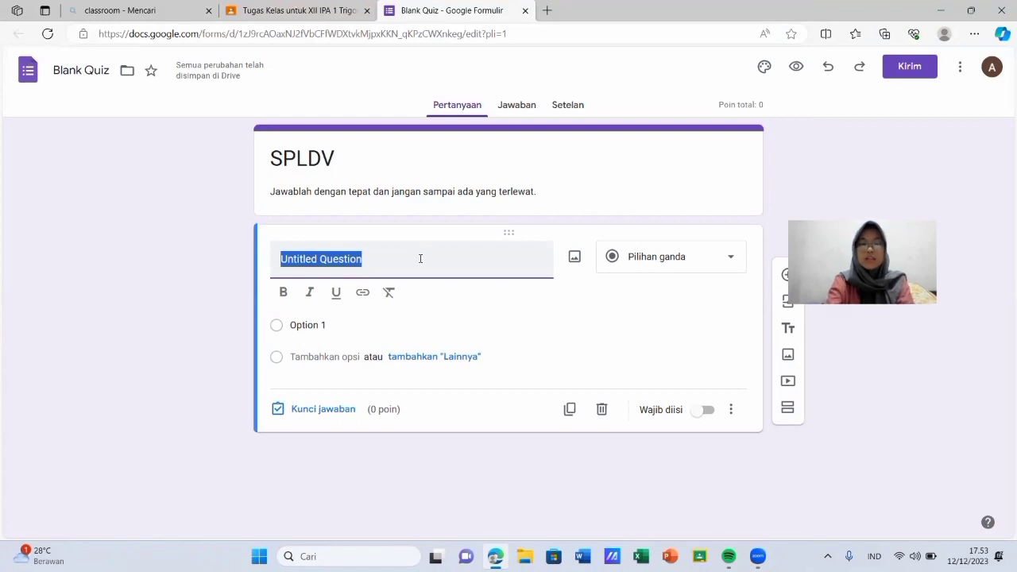
{"action": "type", "text": "Apa itu SPLDV"}
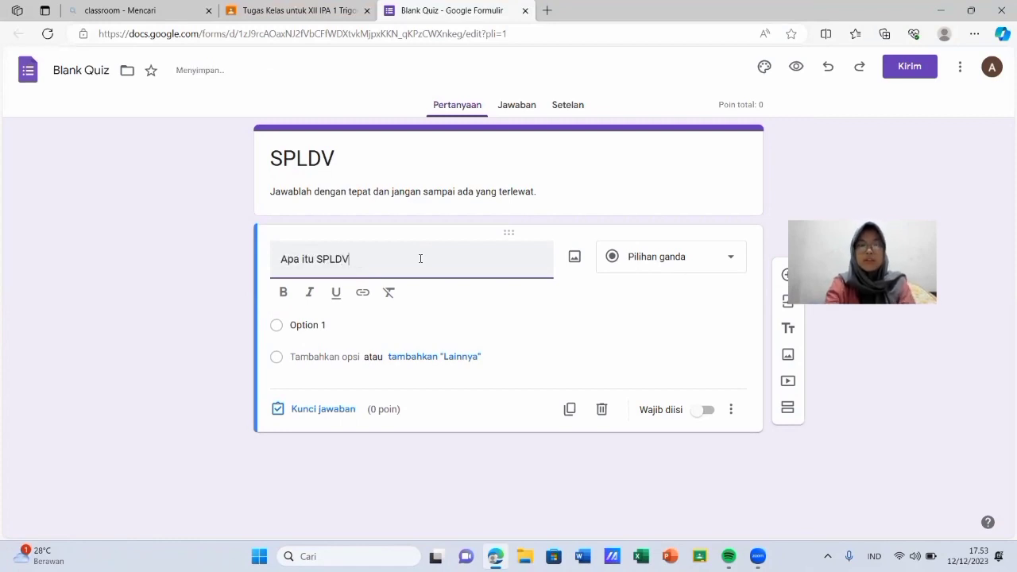
{"action": "left_click", "coordinate": [310, 325]}
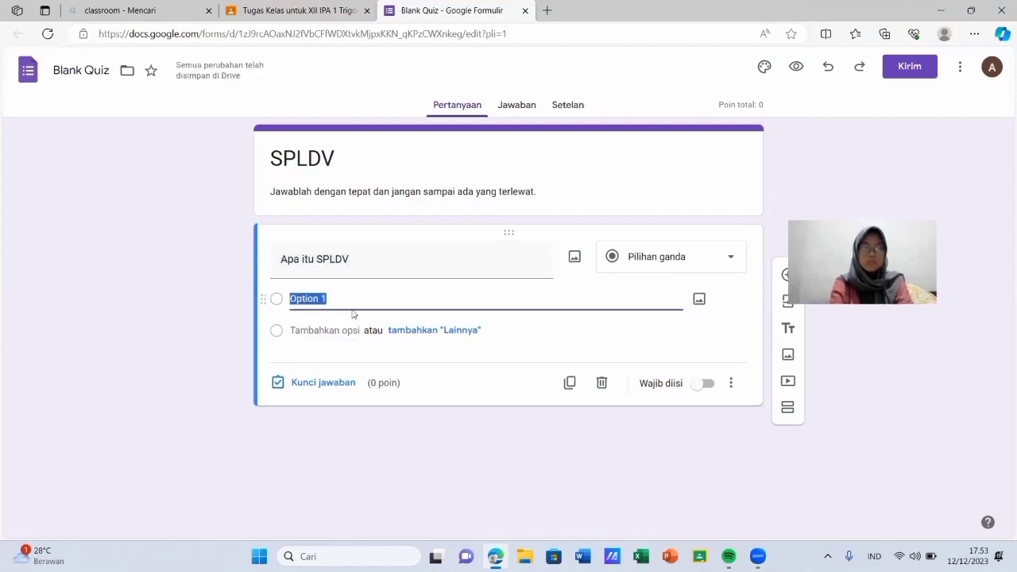
{"action": "type", "text": "Siste"}
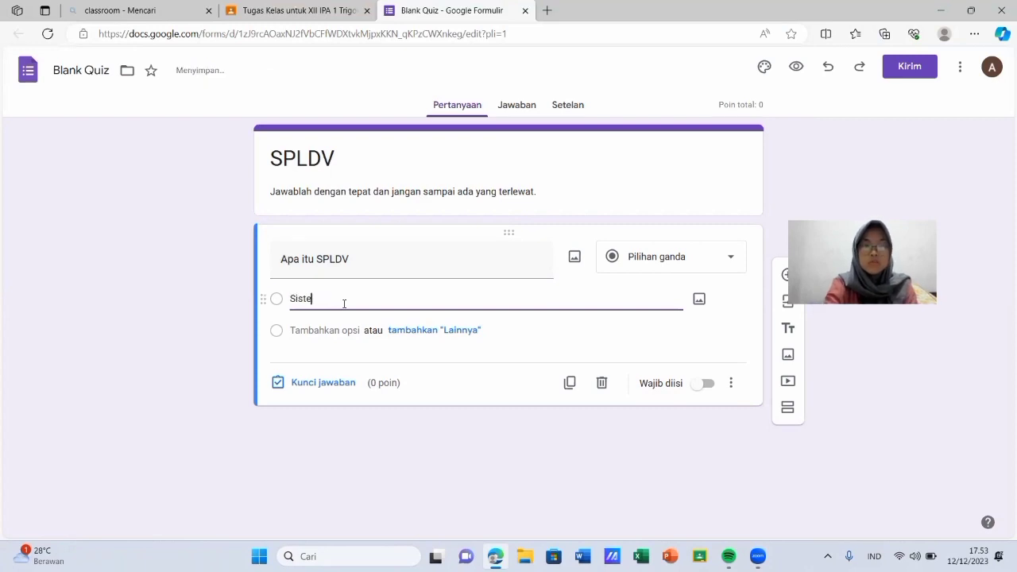
{"action": "type", "text": "m Persamaan L"}
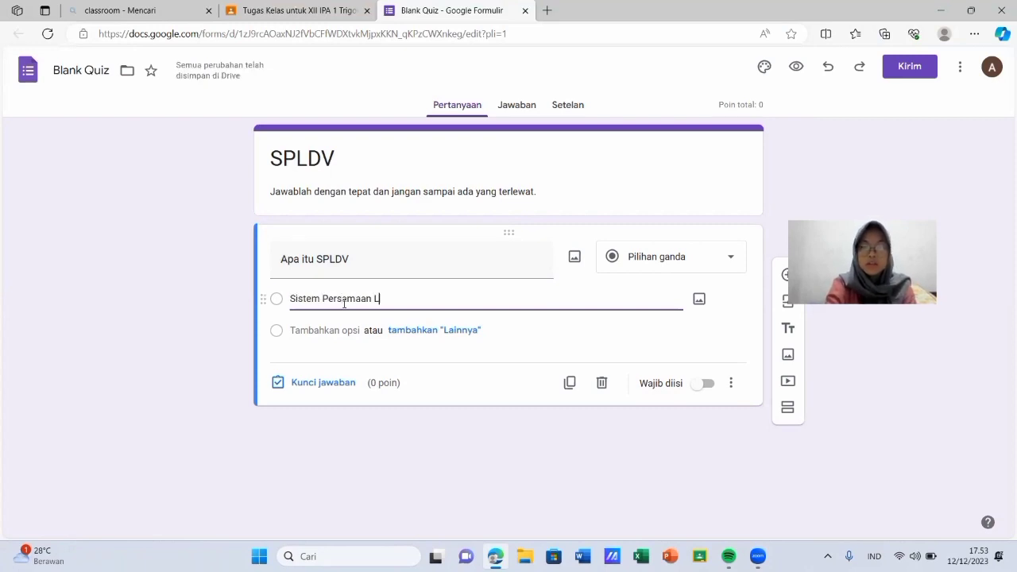
{"action": "type", "text": "inear D"}
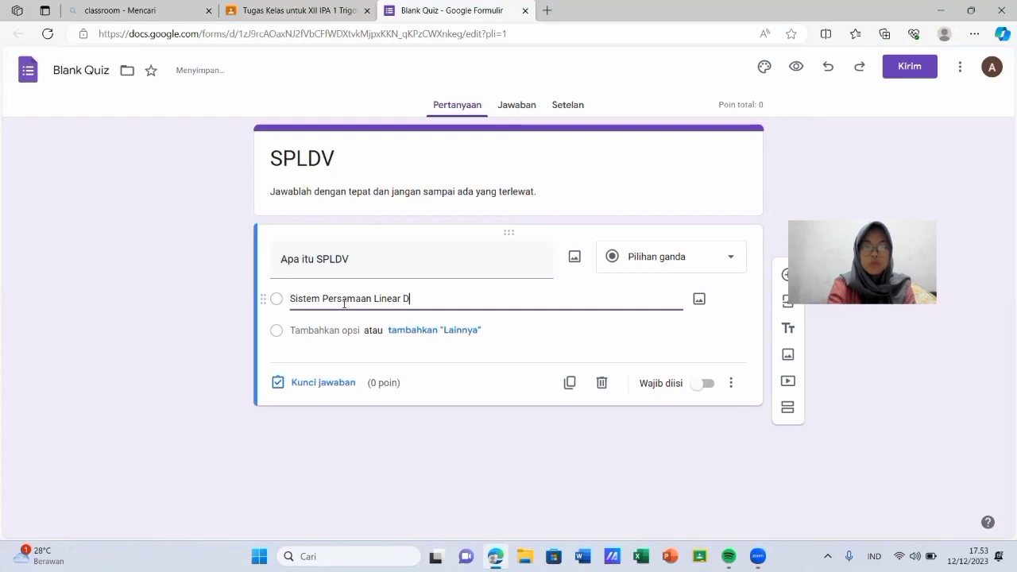
{"action": "type", "text": "ua Variabel"}
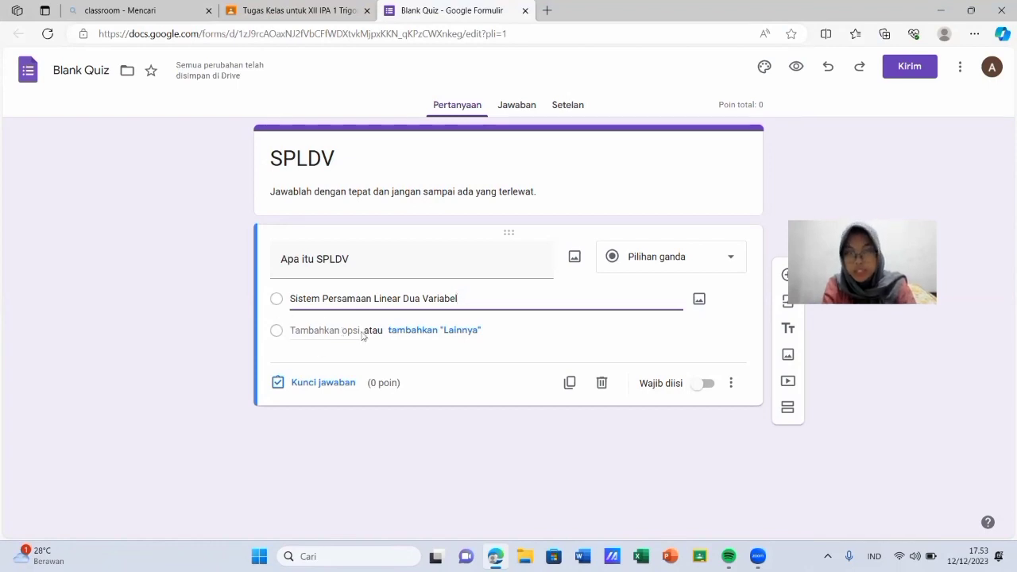
Add the second answer option "Sistem Persamaan Linear Desimal Variabel" to the question "Apa itu SPLDV".
{"action": "left_click", "coordinate": [339, 330]}
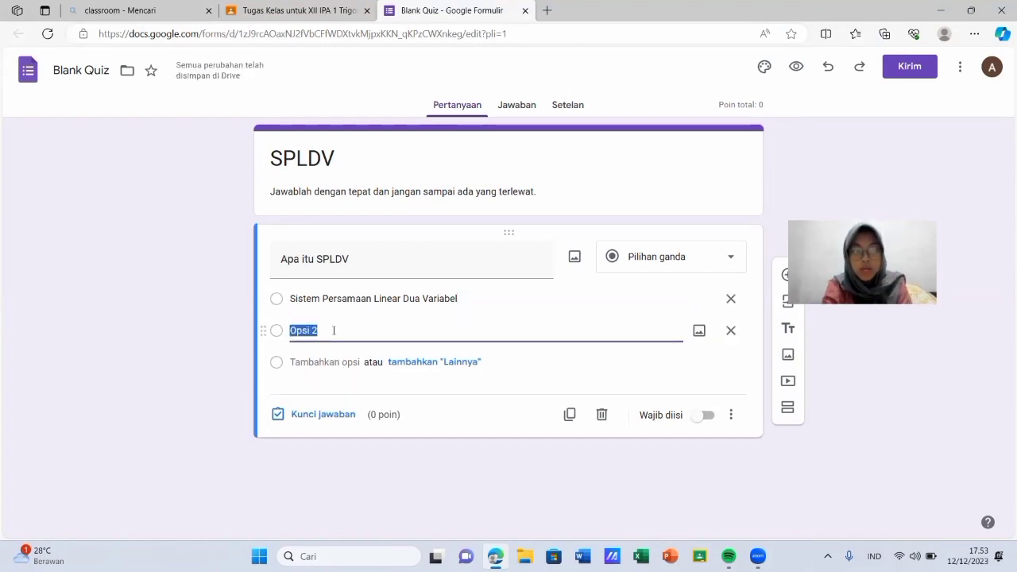
{"action": "type", "text": "Siste"}
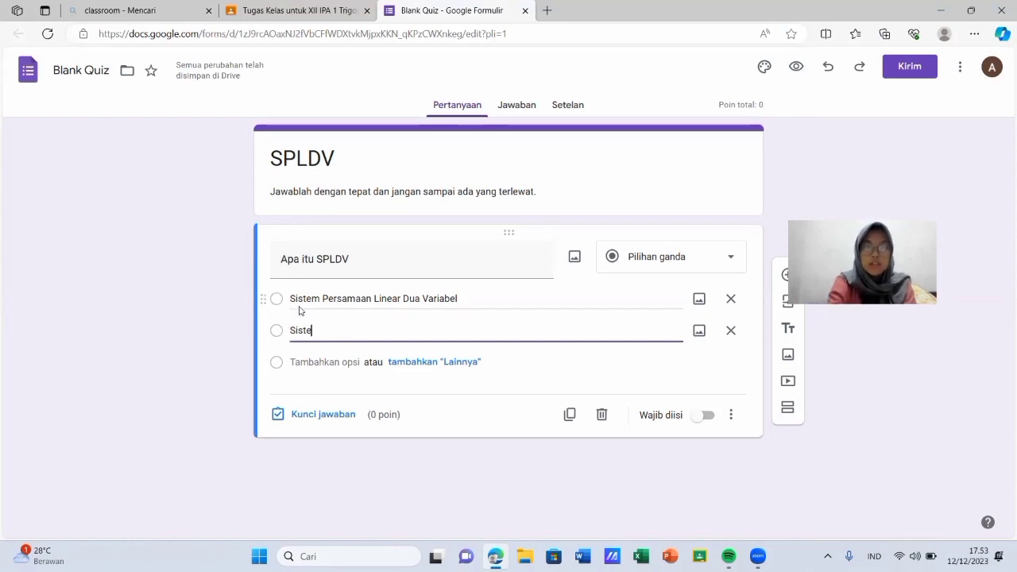
{"action": "type", "text": "m Persamaan"}
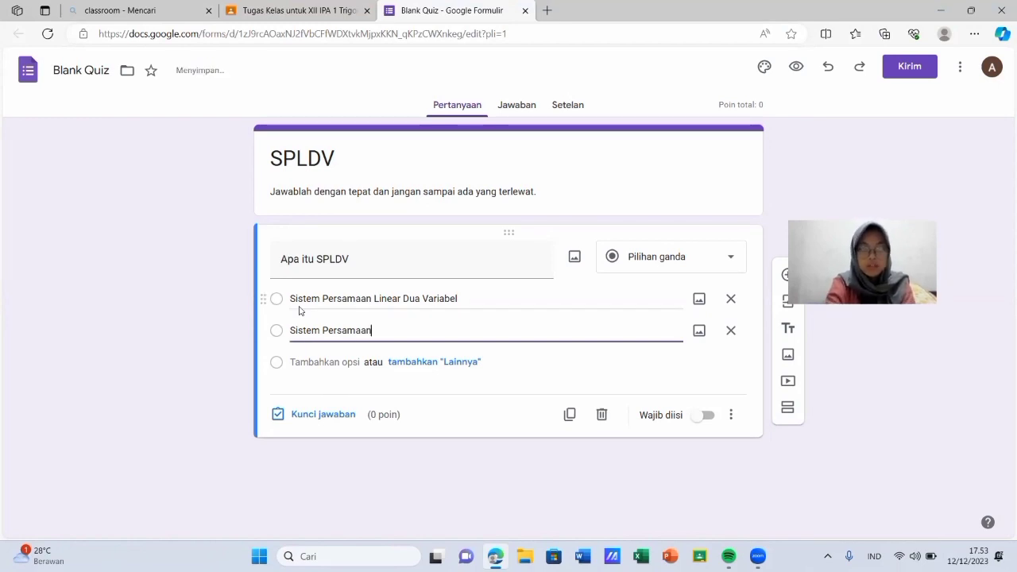
{"action": "type", "text": " Linear D"}
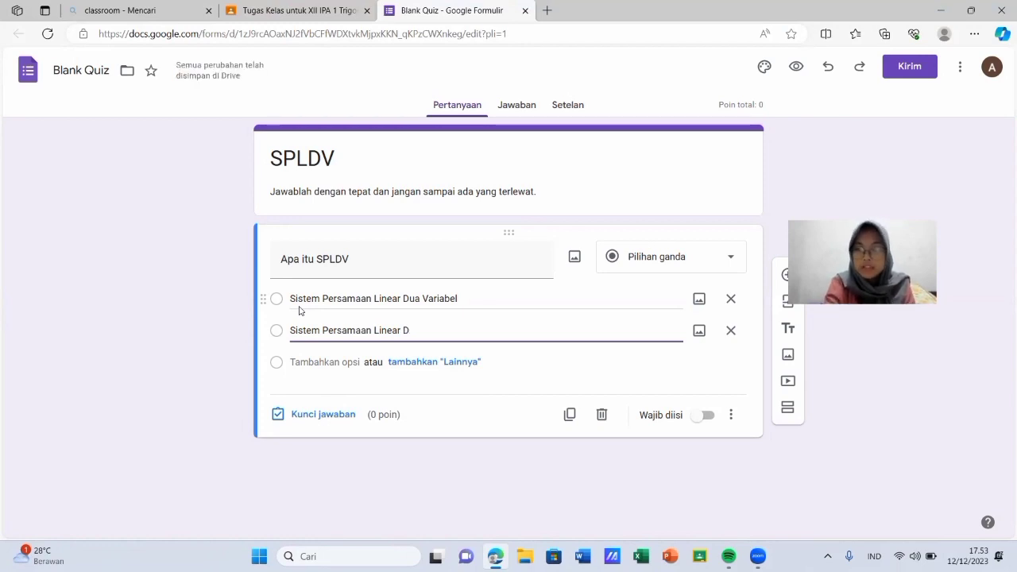
{"action": "type", "text": "e"}
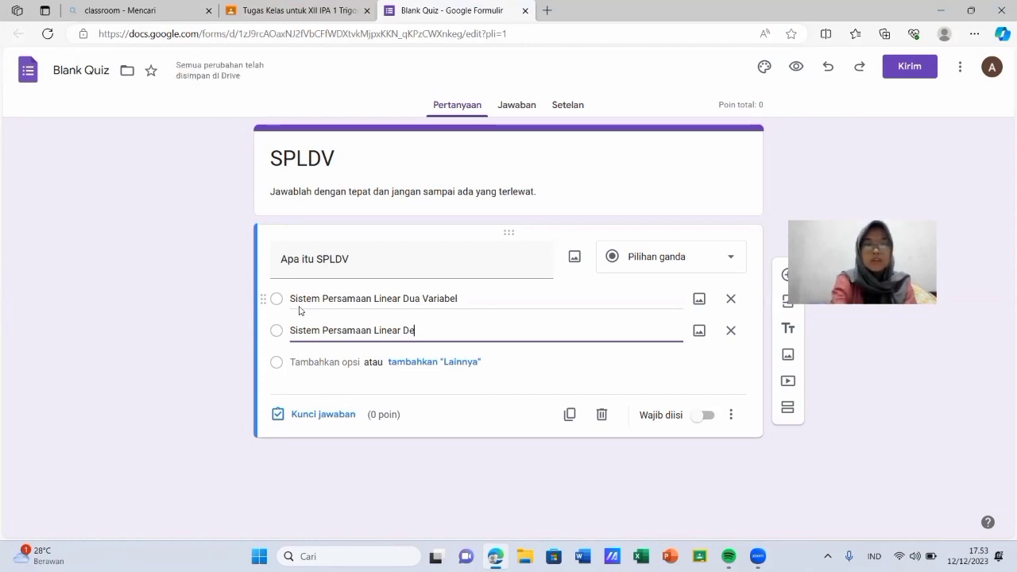
{"action": "type", "text": "simal Variabel"}
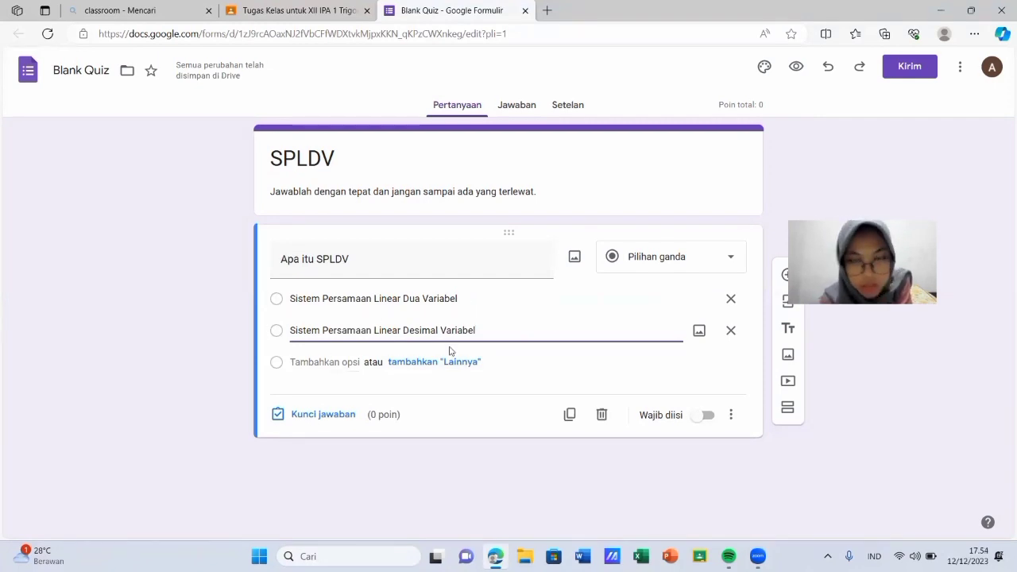
Change the question type to Kotak Centang and mark "Sistem Persamaan Linear Dua Variabel" as the correct answer.
{"action": "left_click", "coordinate": [729, 268]}
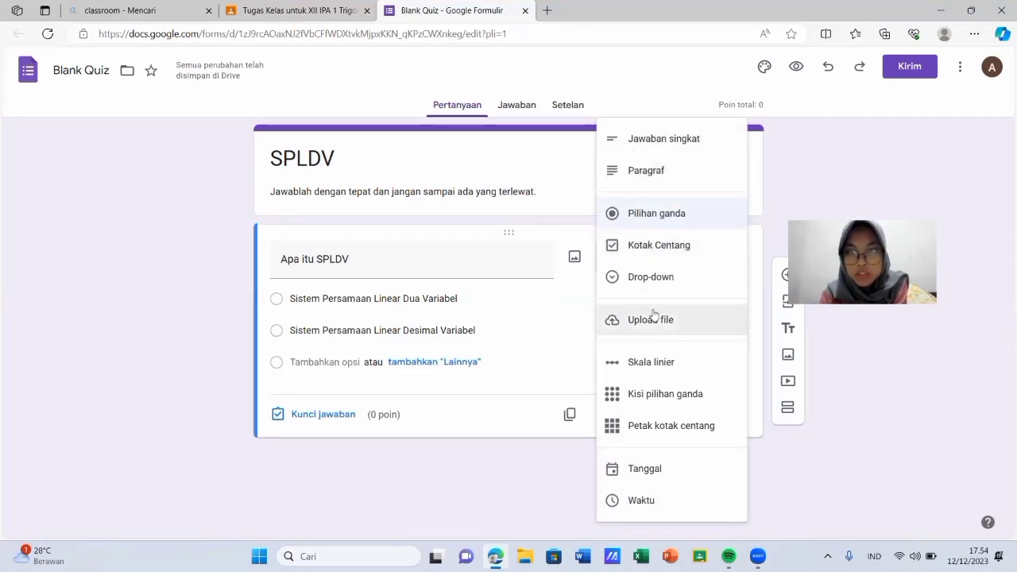
{"action": "left_click", "coordinate": [625, 249]}
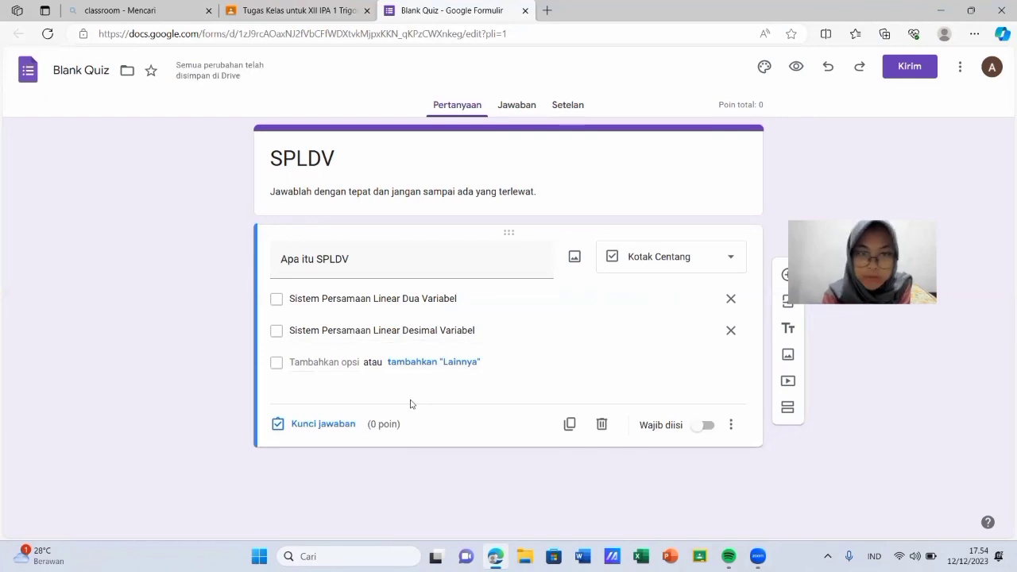
{"action": "left_click", "coordinate": [342, 426]}
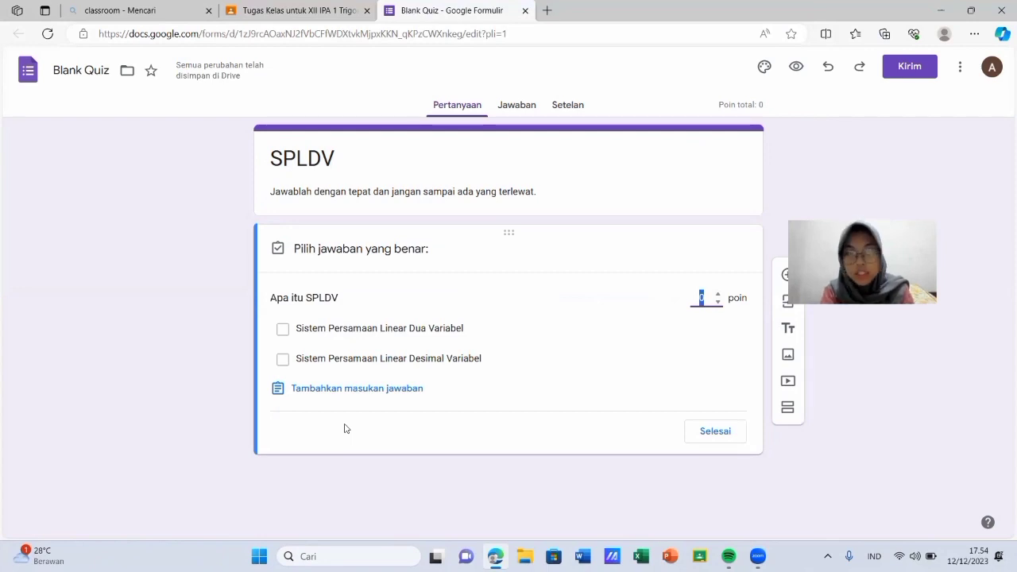
{"action": "left_click", "coordinate": [284, 332]}
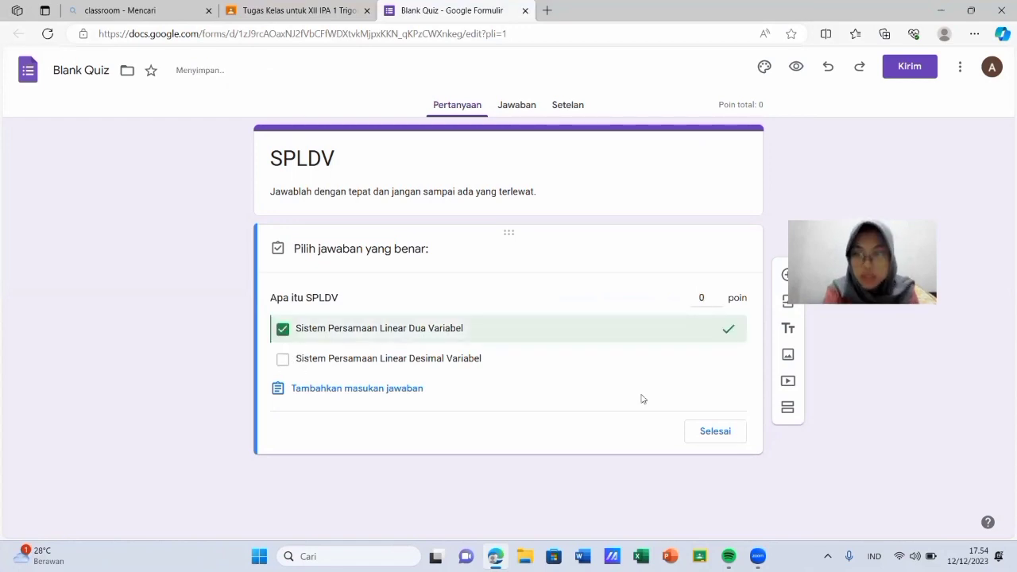
{"action": "left_click", "coordinate": [715, 431]}
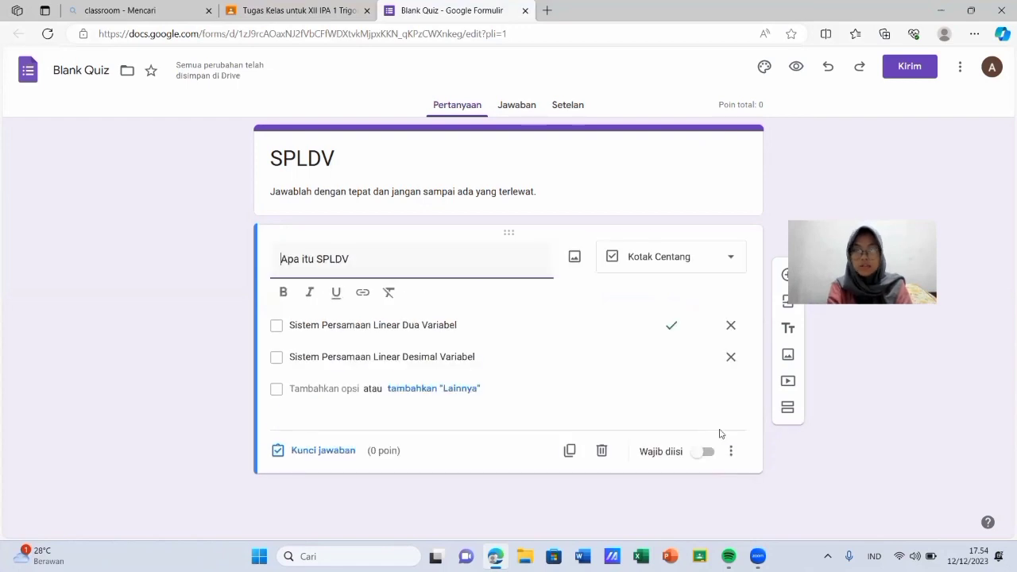
Set the question "Apa itu SPLDV" to 10 points and make it required.
{"action": "left_click", "coordinate": [326, 450]}
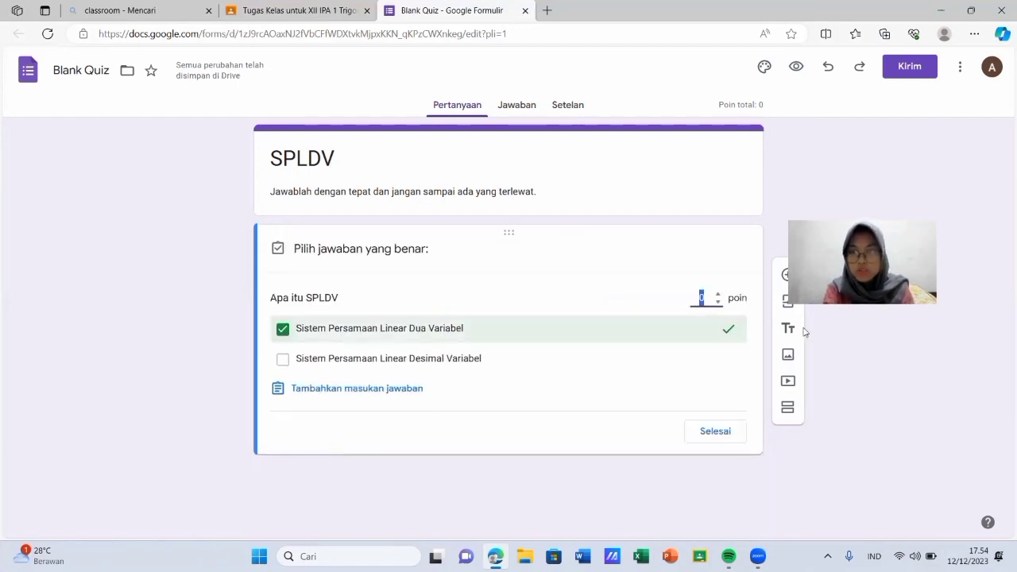
{"action": "type", "text": "2"}
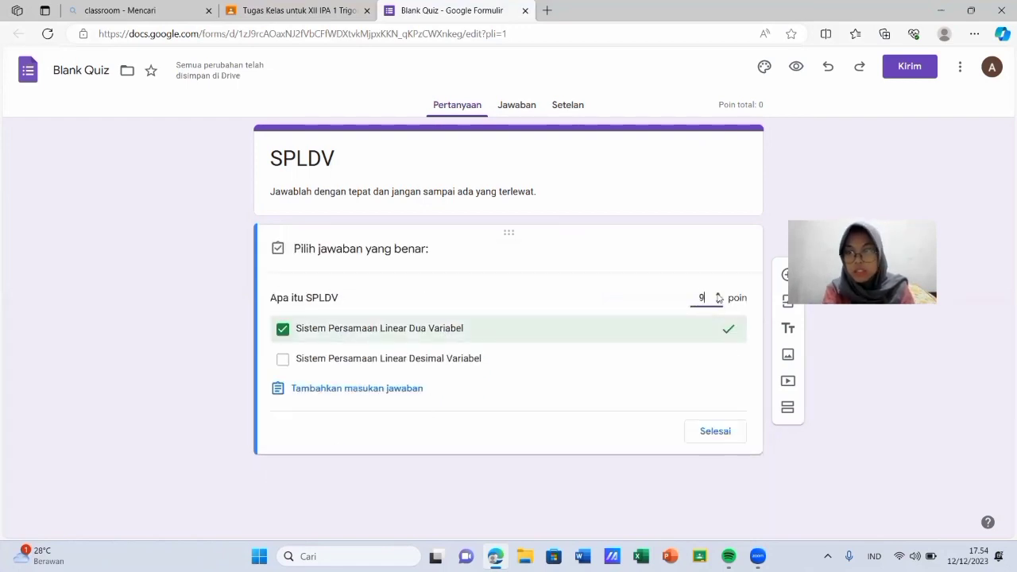
{"action": "left_click", "coordinate": [719, 296]}
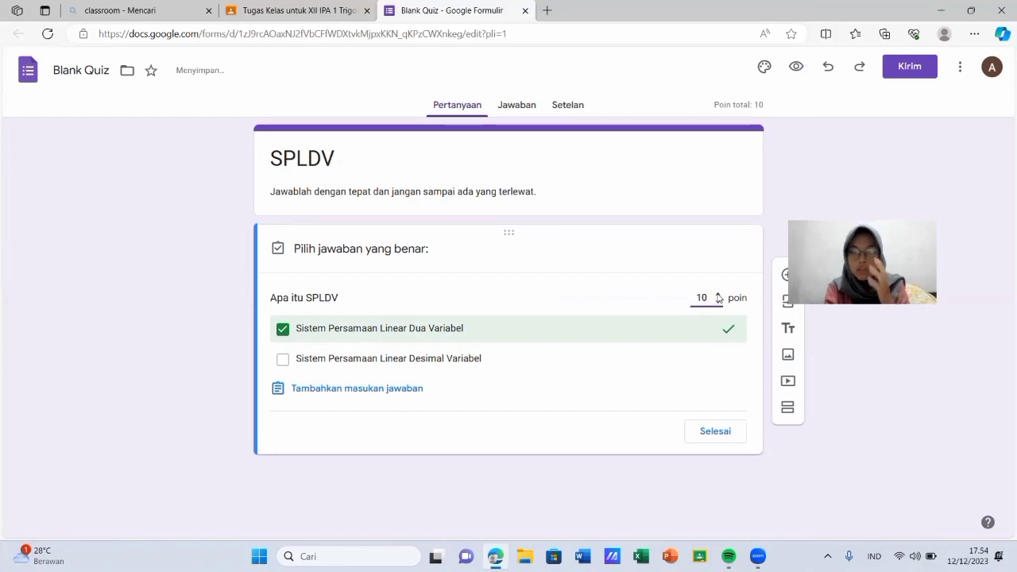
{"action": "left_click", "coordinate": [715, 431]}
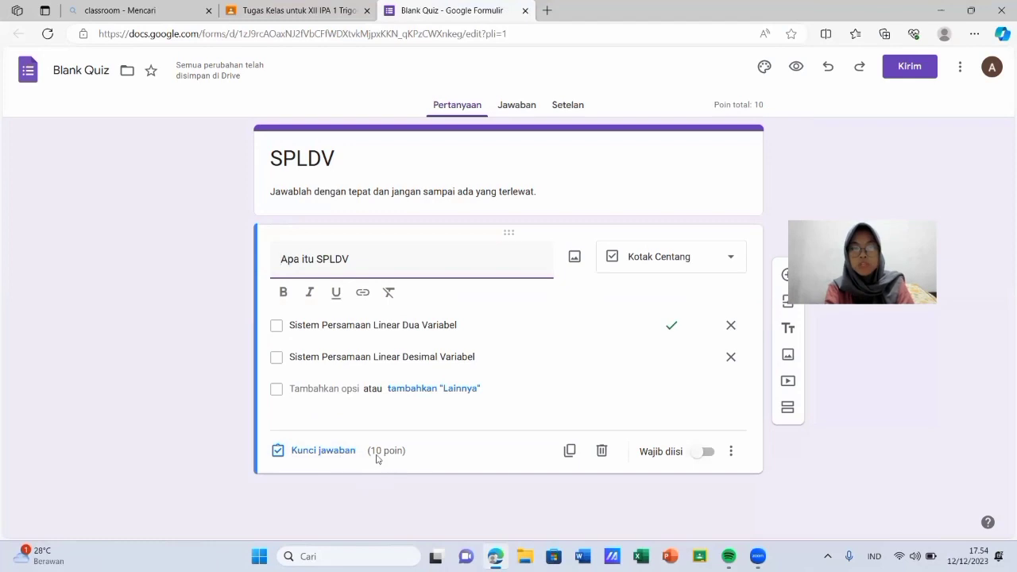
{"action": "left_click", "coordinate": [707, 455]}
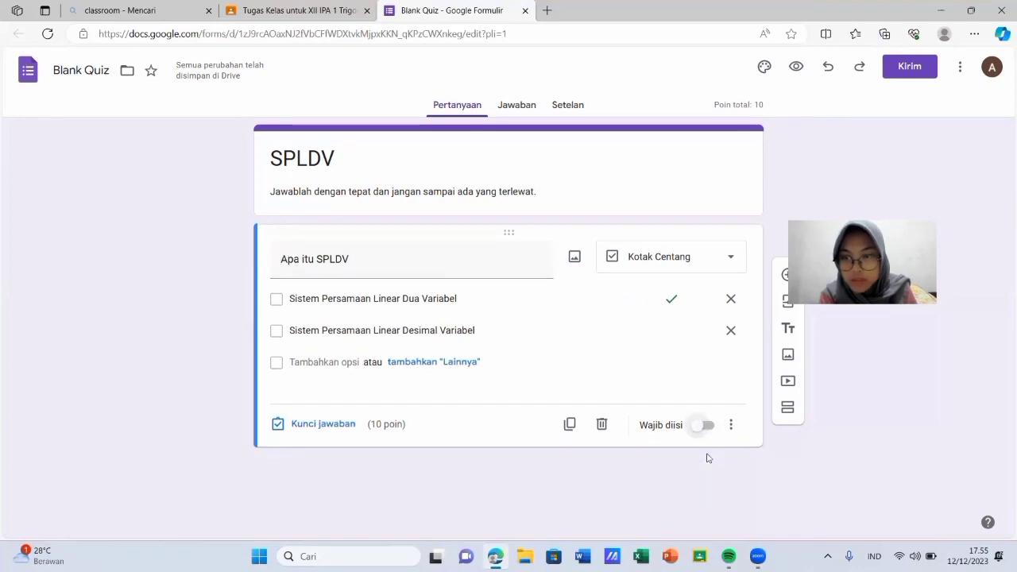
{"action": "left_click", "coordinate": [700, 430]}
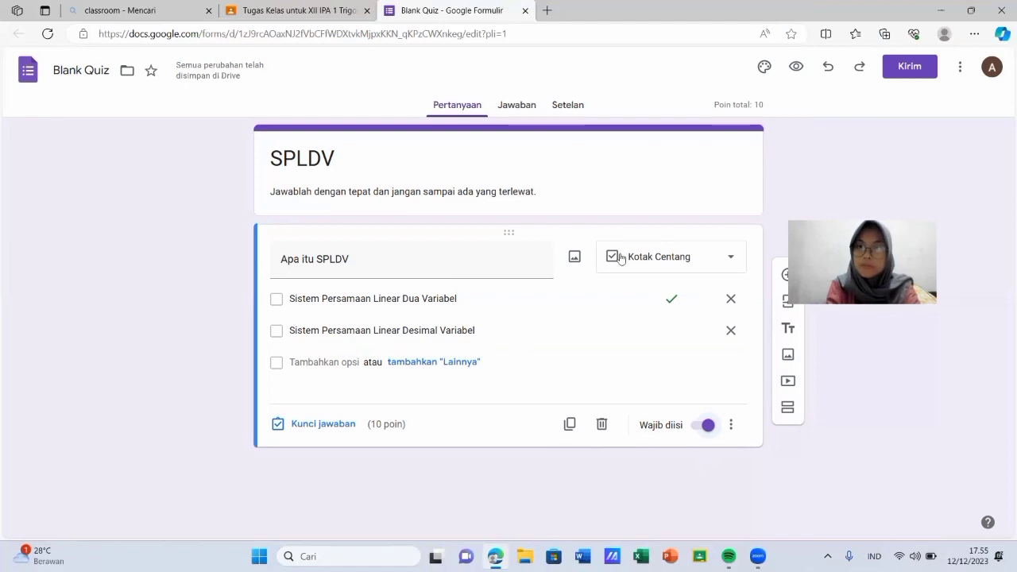
Check the form's responses and send the SPLDV form by email to the recipient's address.
{"action": "left_click", "coordinate": [515, 108]}
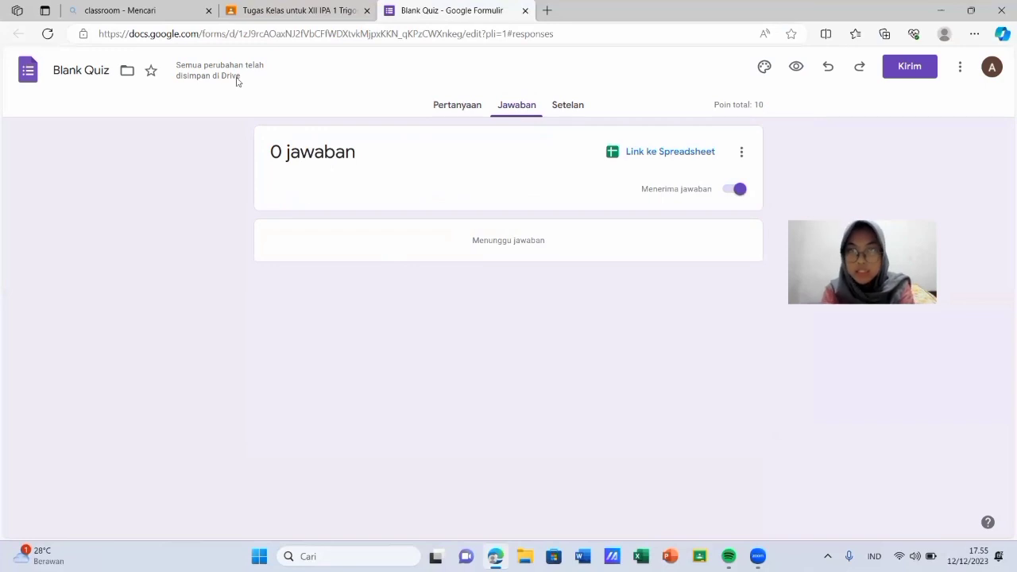
{"action": "left_click", "coordinate": [465, 111]}
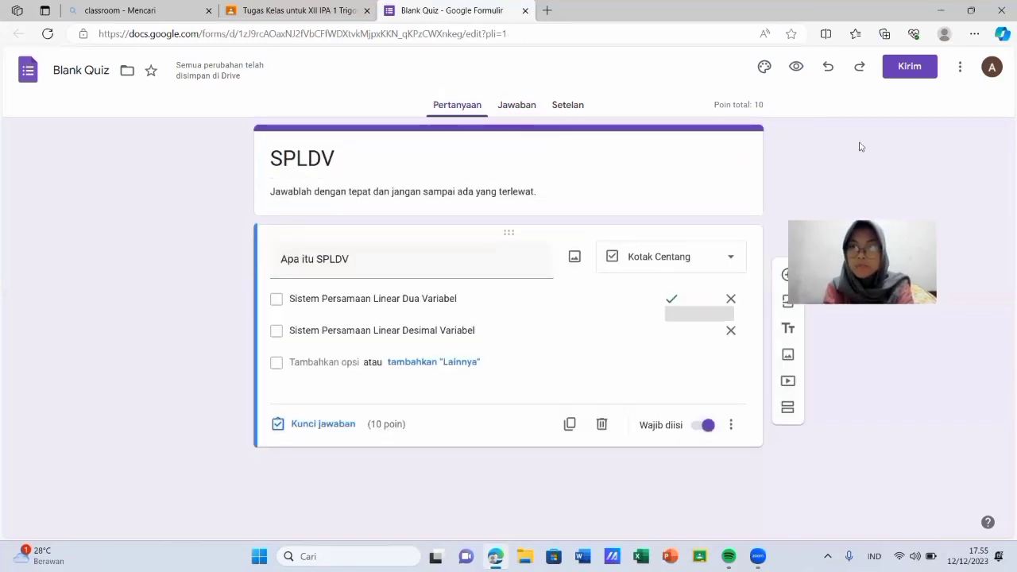
{"action": "left_click", "coordinate": [914, 70]}
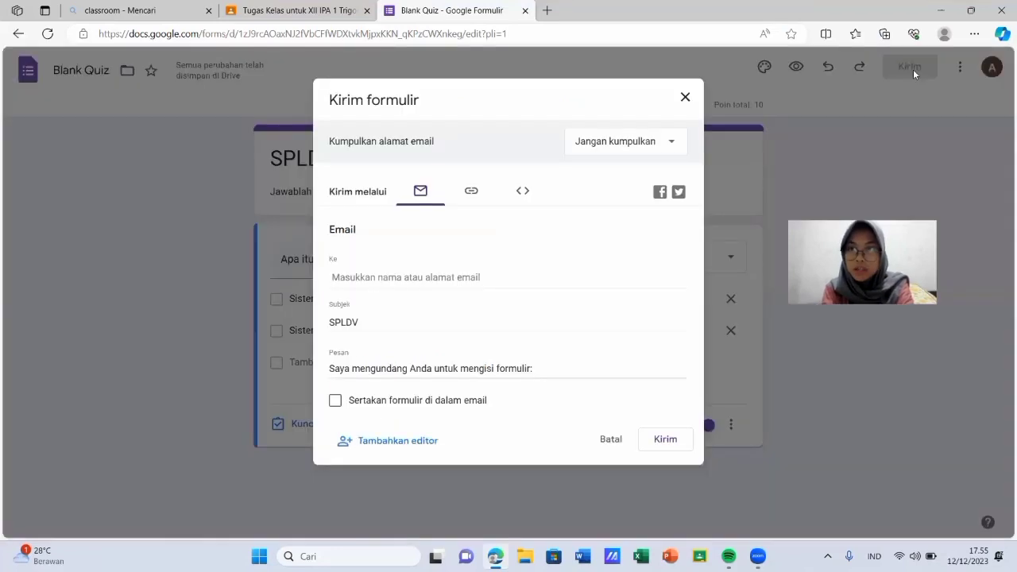
{"action": "left_click", "coordinate": [685, 97]}
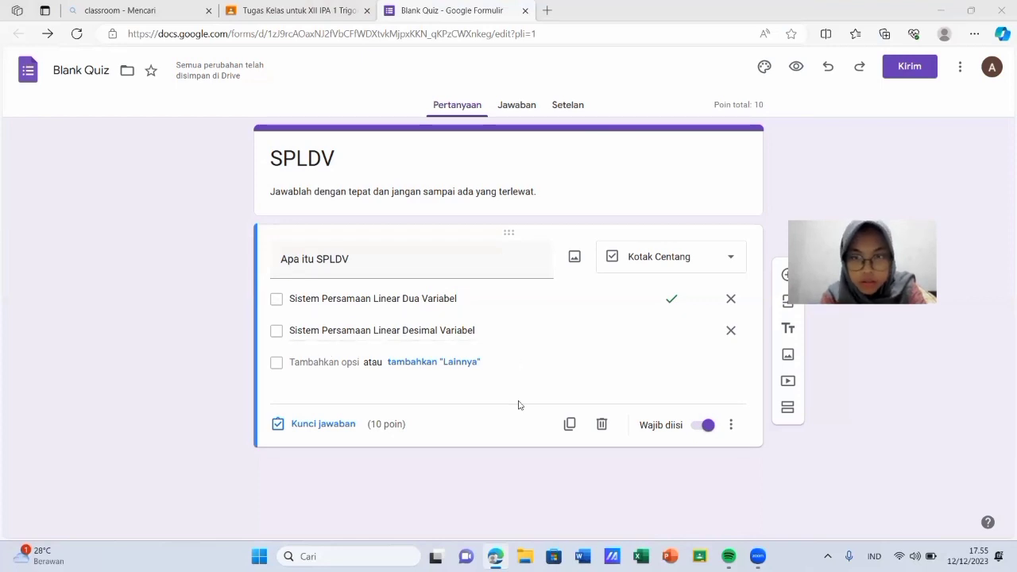
{"action": "left_click", "coordinate": [906, 72]}
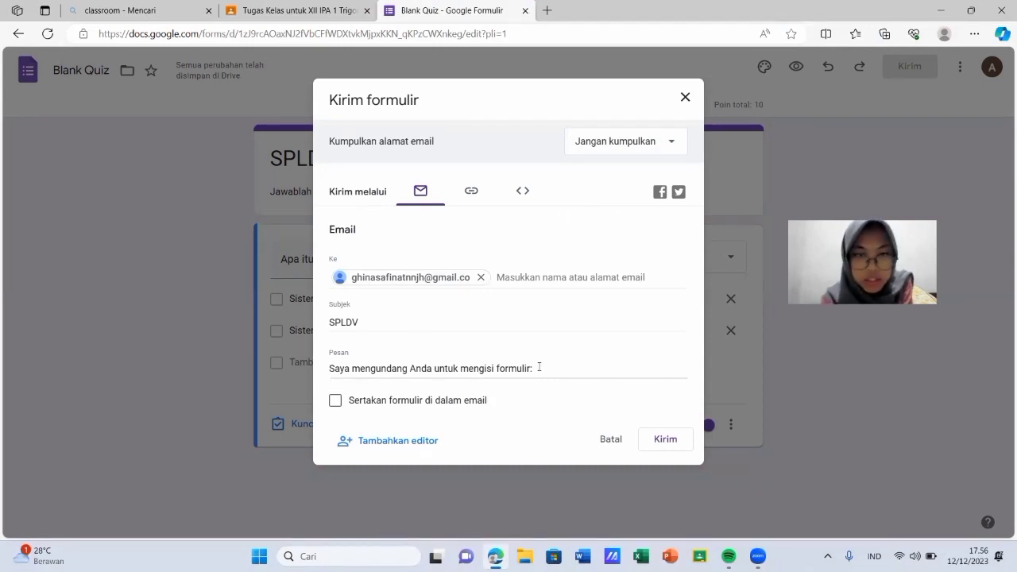
{"action": "left_click", "coordinate": [667, 445]}
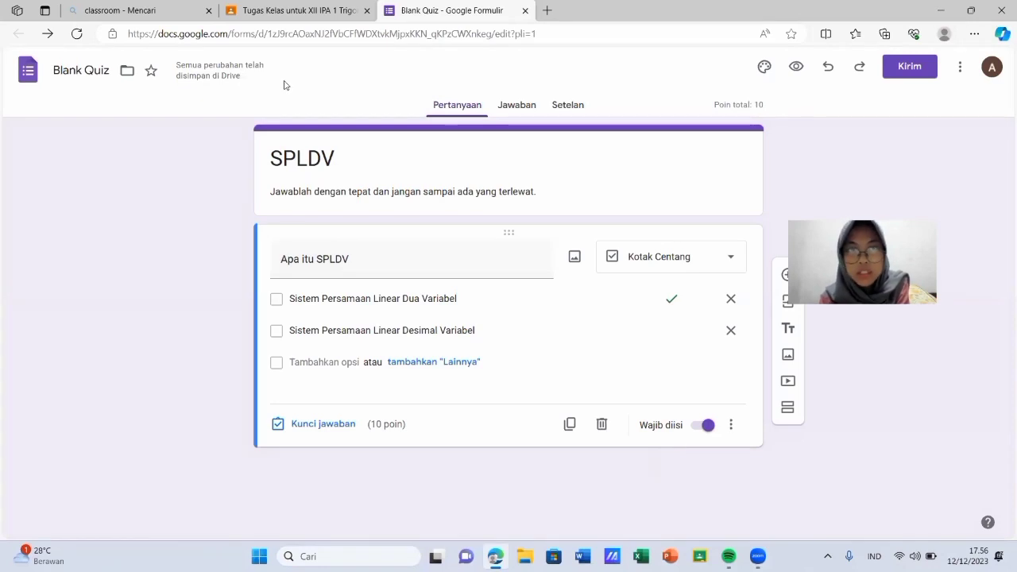
Return to the Classroom assignment and open its attached Blank Quiz form to review the question and answer options.
{"action": "key", "text": "ctrl+shift+Tab"}
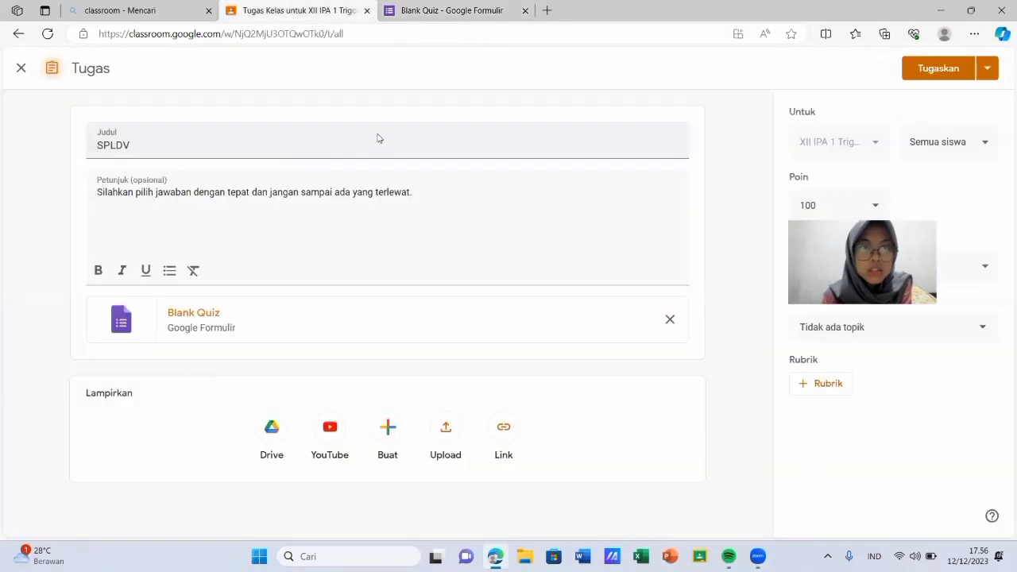
{"action": "left_click", "coordinate": [130, 322]}
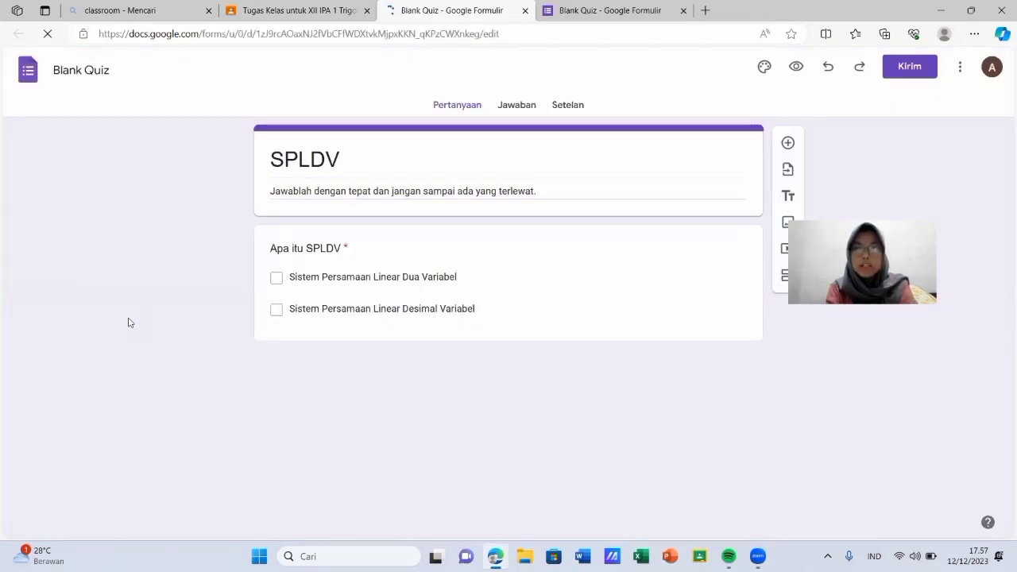
{"action": "left_click", "coordinate": [625, 270]}
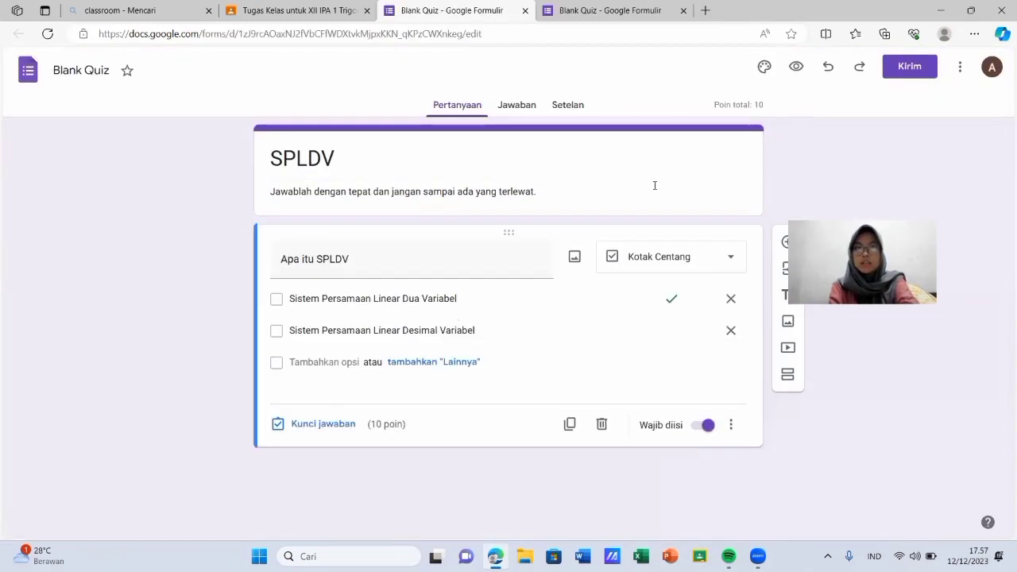
{"action": "left_click", "coordinate": [518, 346]}
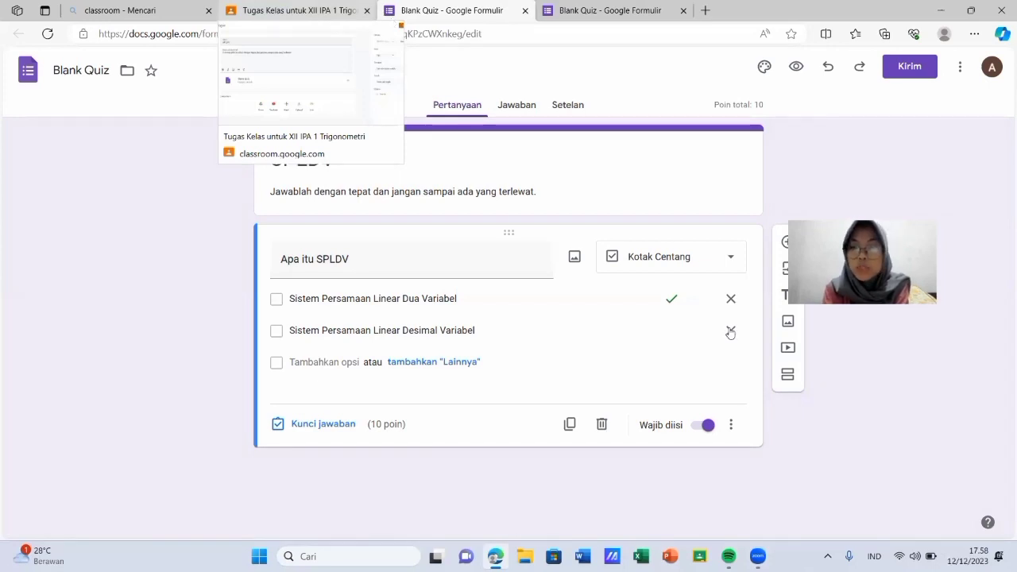
Assign the SPLDV task to all students in Classroom and check the posts in the class forum and classwork list.
{"action": "left_click", "coordinate": [231, 10]}
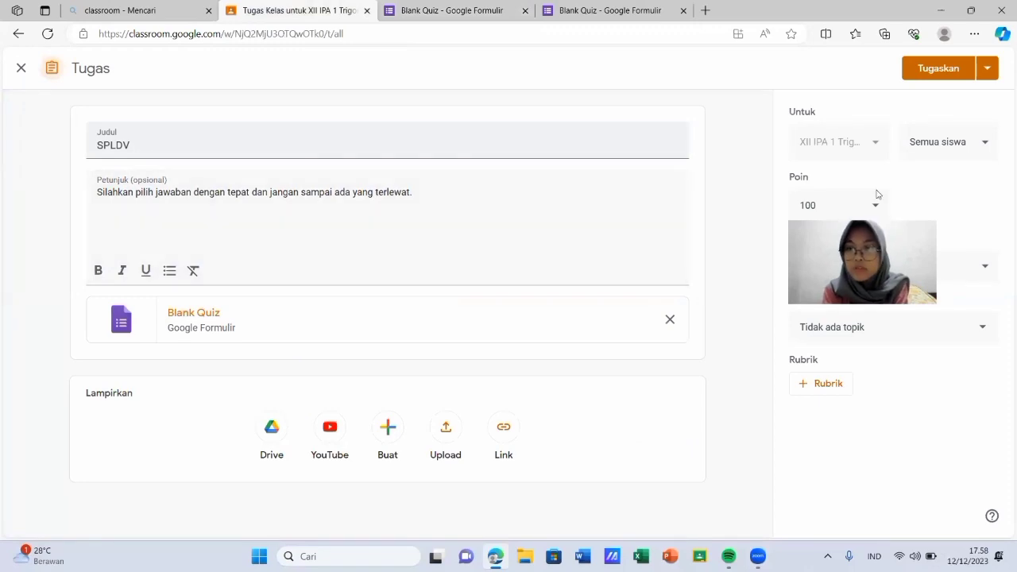
{"action": "left_click", "coordinate": [952, 66]}
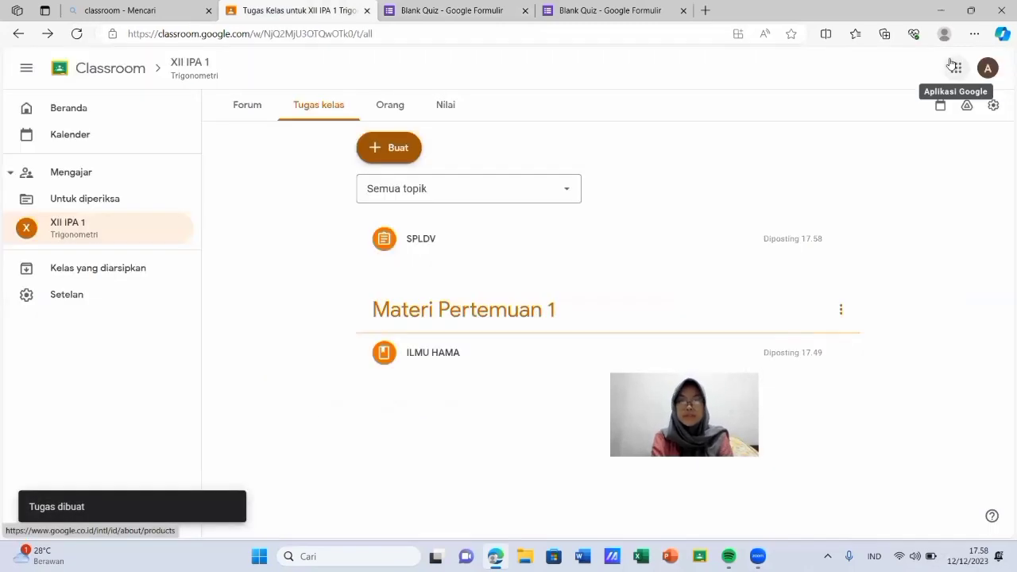
{"action": "left_click", "coordinate": [265, 108]}
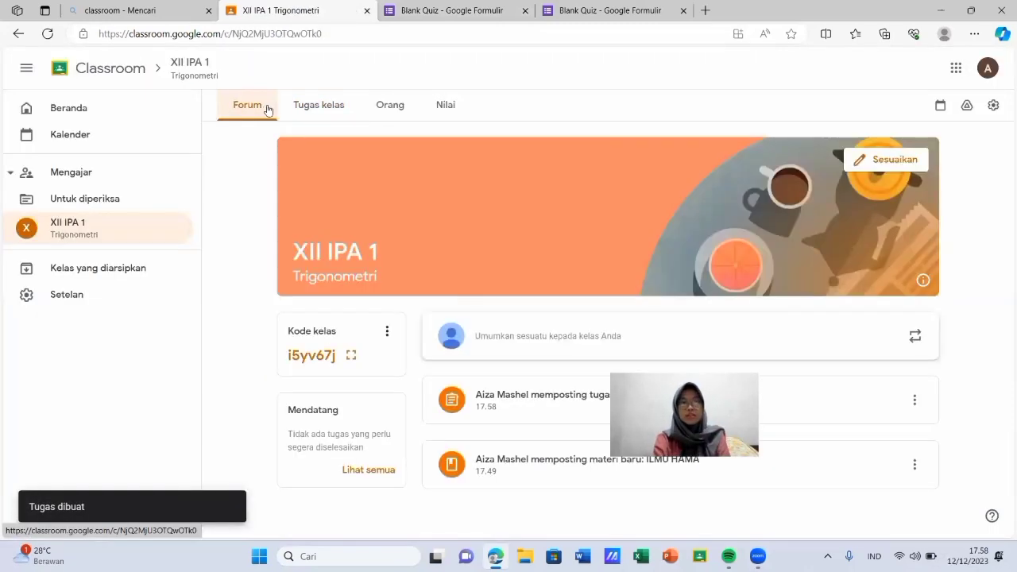
{"action": "left_click", "coordinate": [318, 105]}
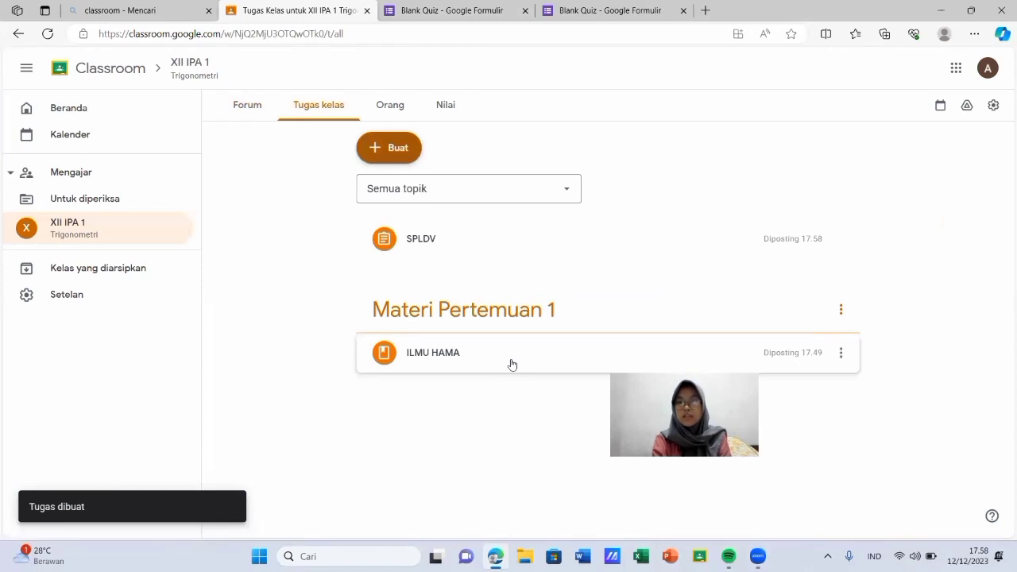